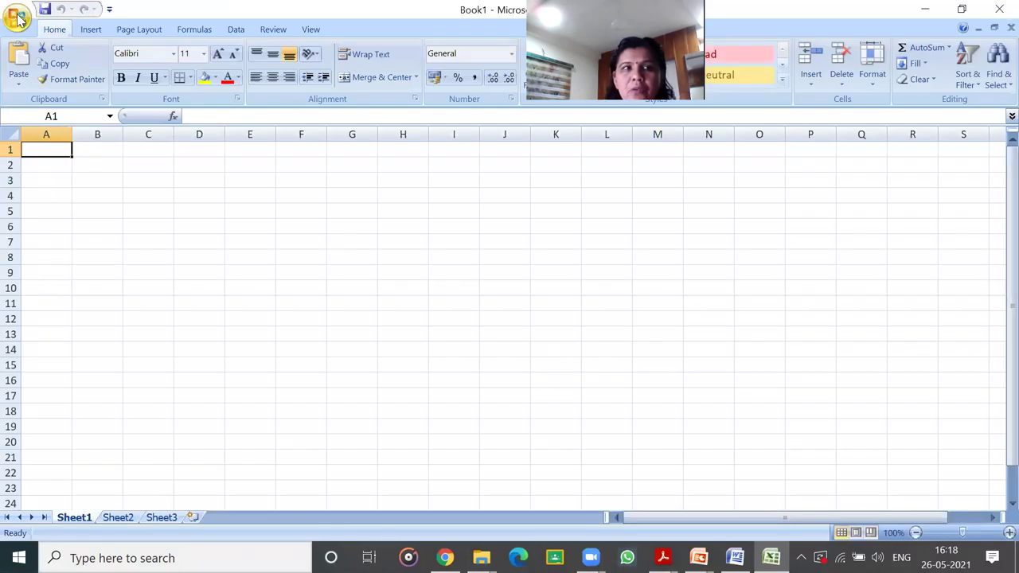
- Open the recent workbook Trinayan and switch to Sheet1
click(18, 18)
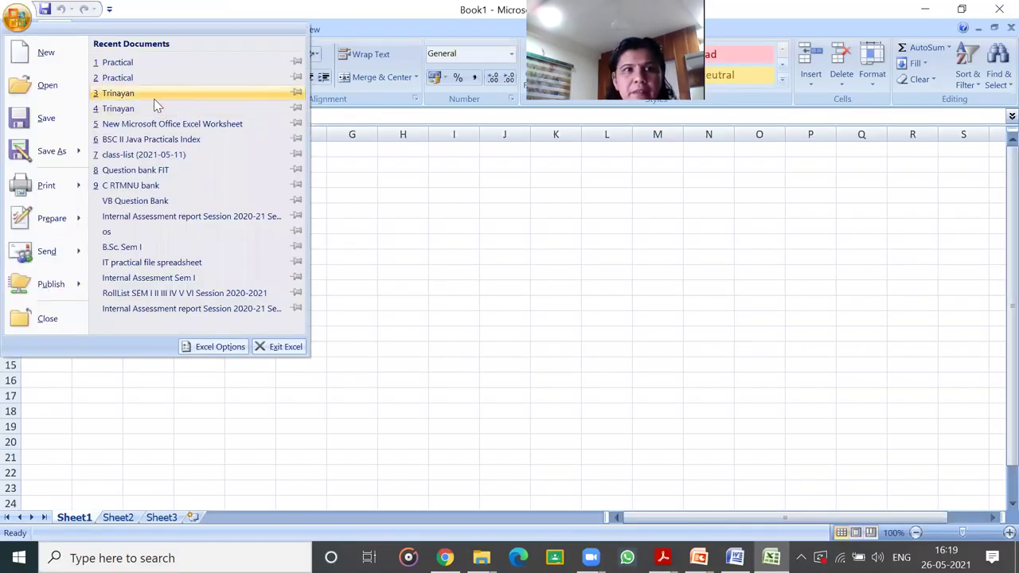
click(154, 99)
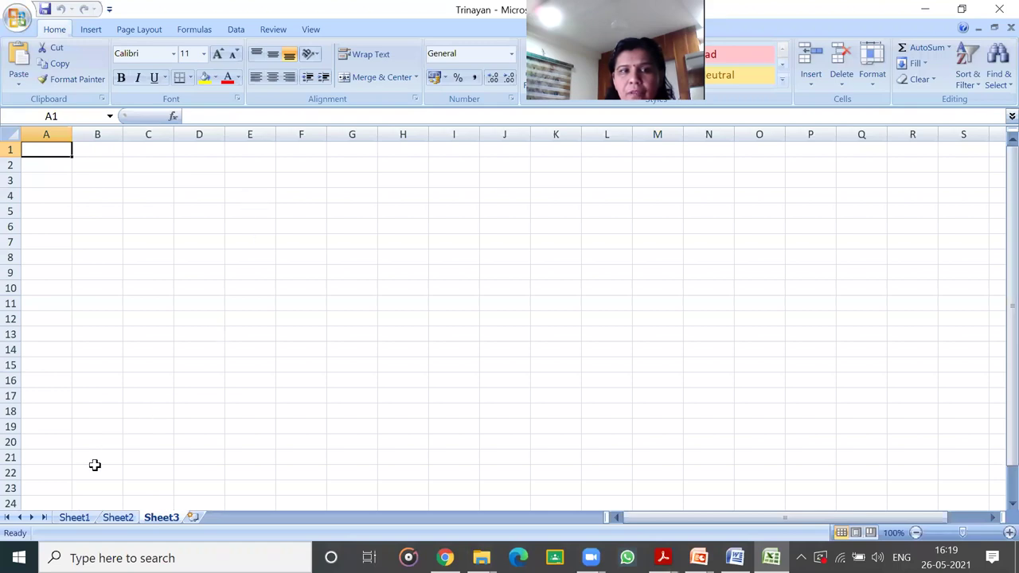
click(77, 519)
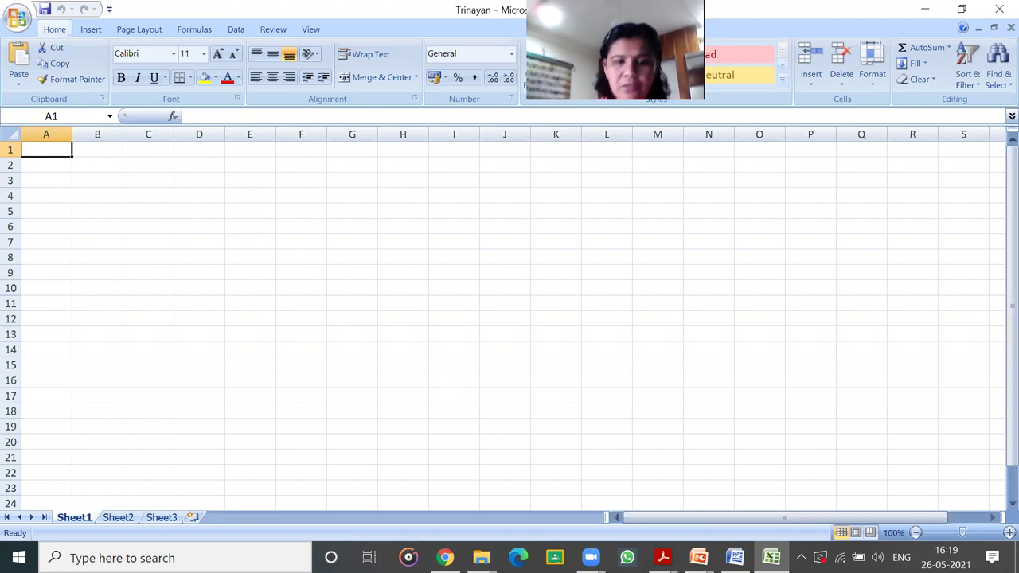
- Enter the column headings name, class and age in cells A1 to C1
text(n)
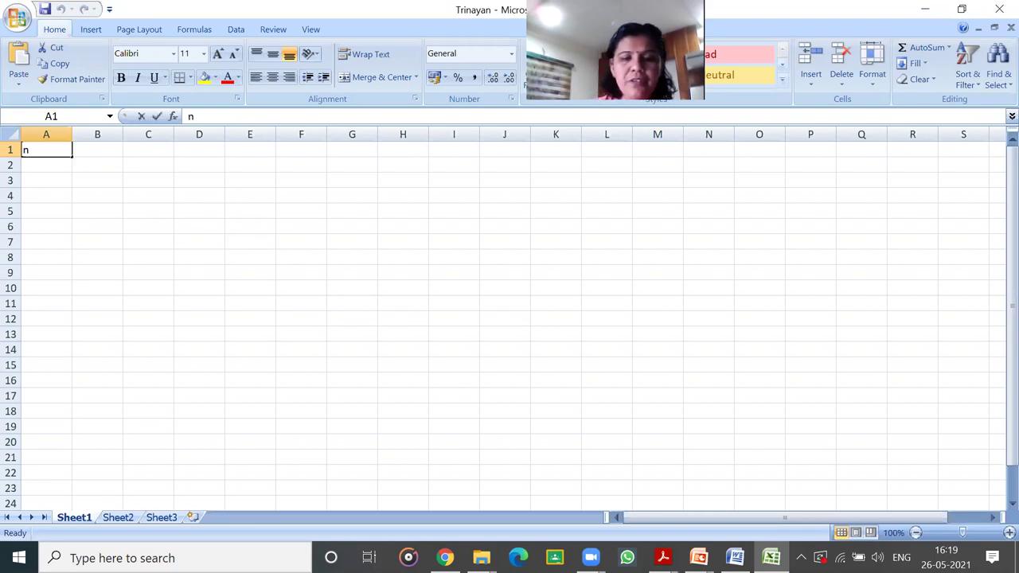
text(ame)
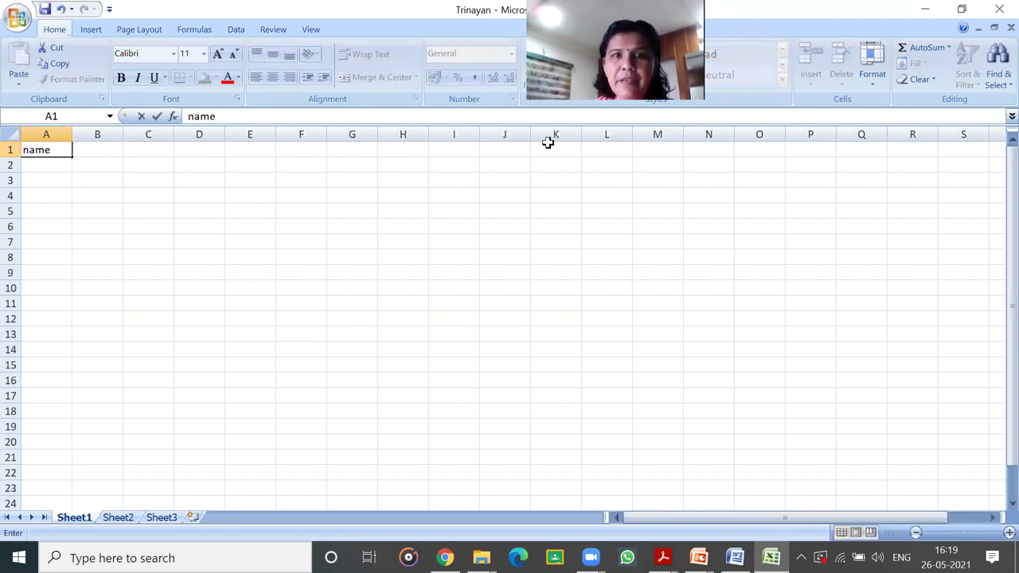
click(114, 153)
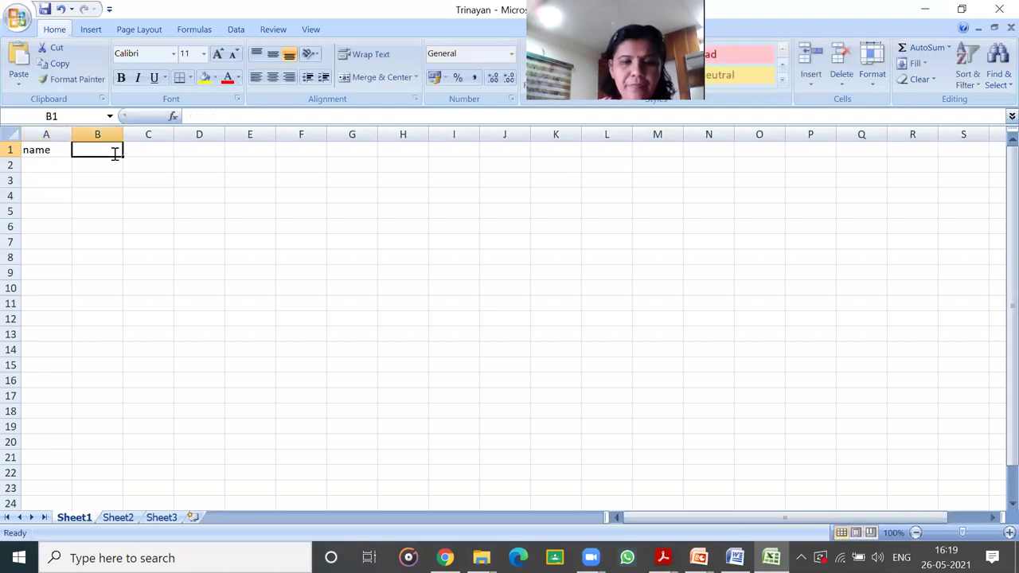
text(class)
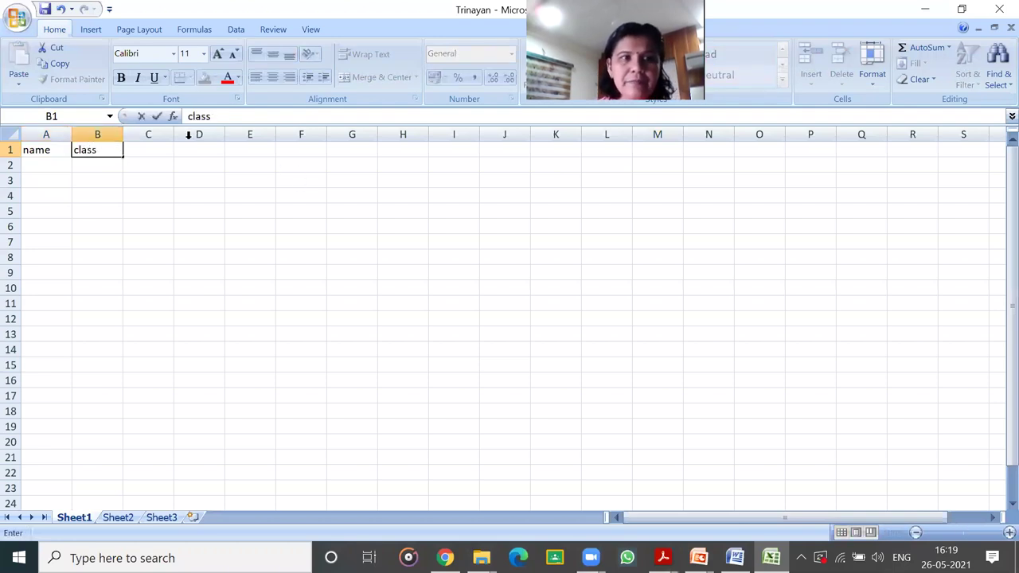
click(163, 151)
text(age)
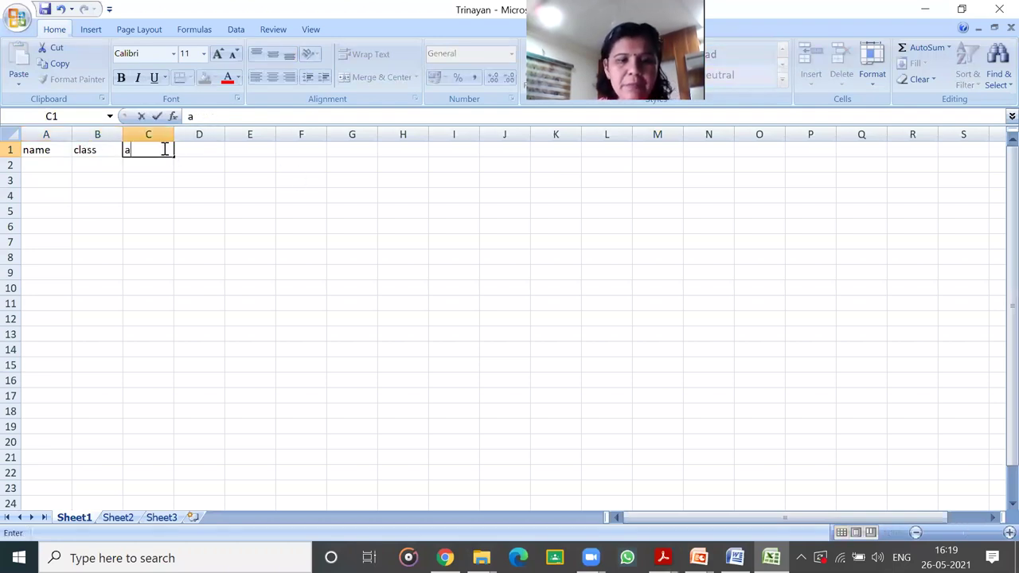
click(182, 148)
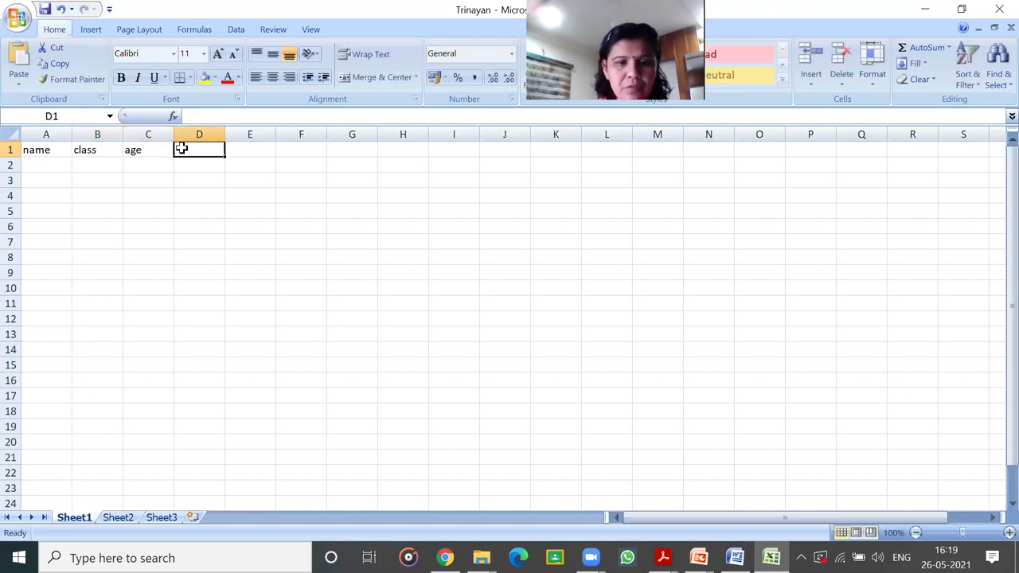
- Fill the name column with a, b and c in cells A2 to A4
click(37, 165)
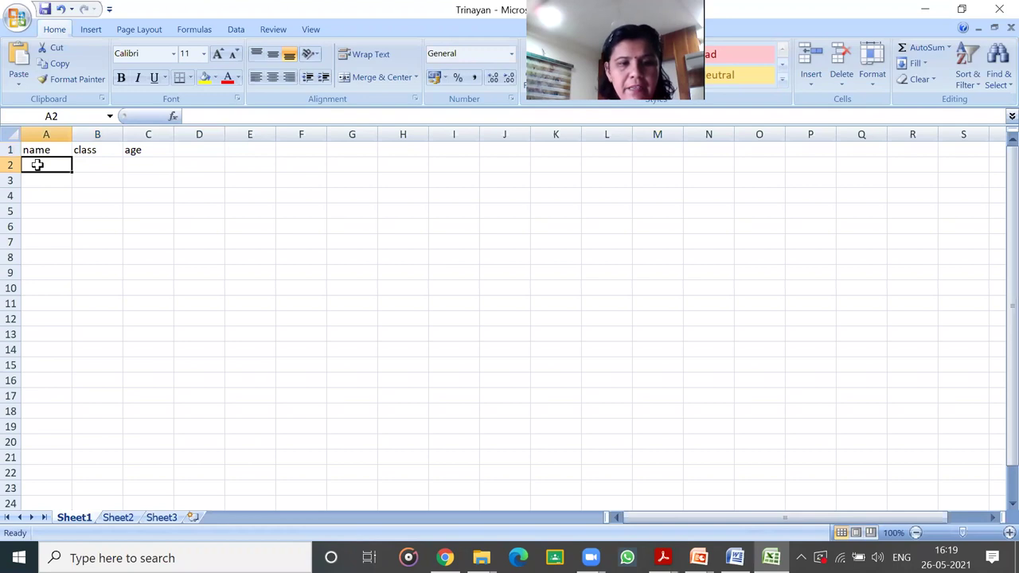
text(a)
click(47, 182)
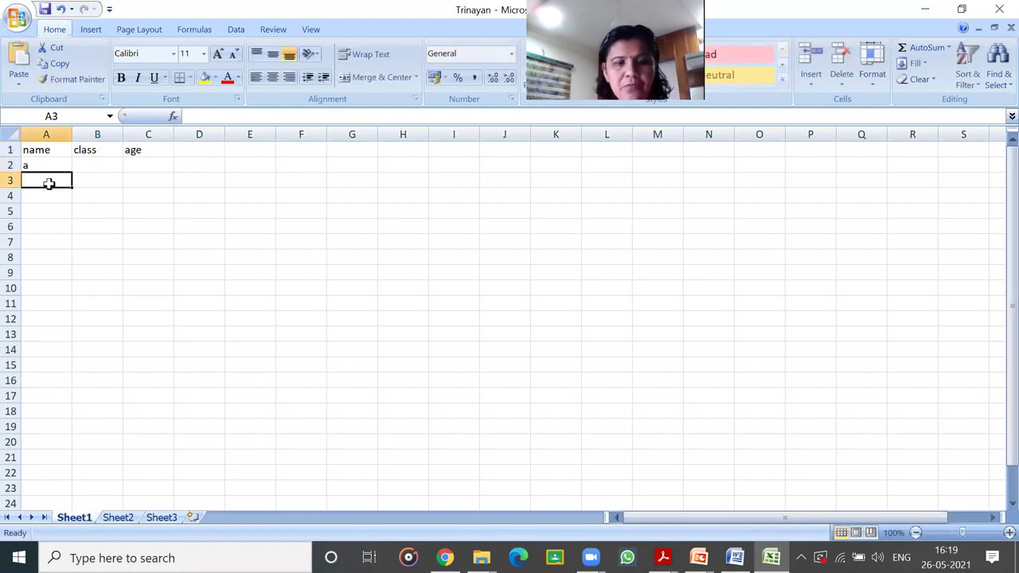
text(b)
click(50, 195)
text(c)
- Fill the class column with 5, 4 and 6 in cells B2 to B4
click(100, 164)
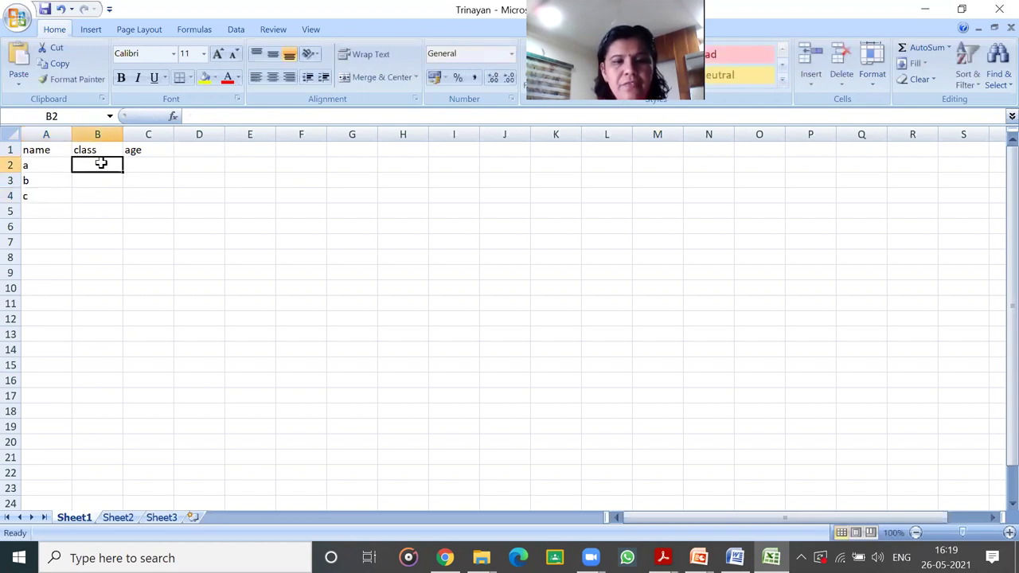
text(5)
click(100, 182)
text(4)
click(96, 195)
text(6)
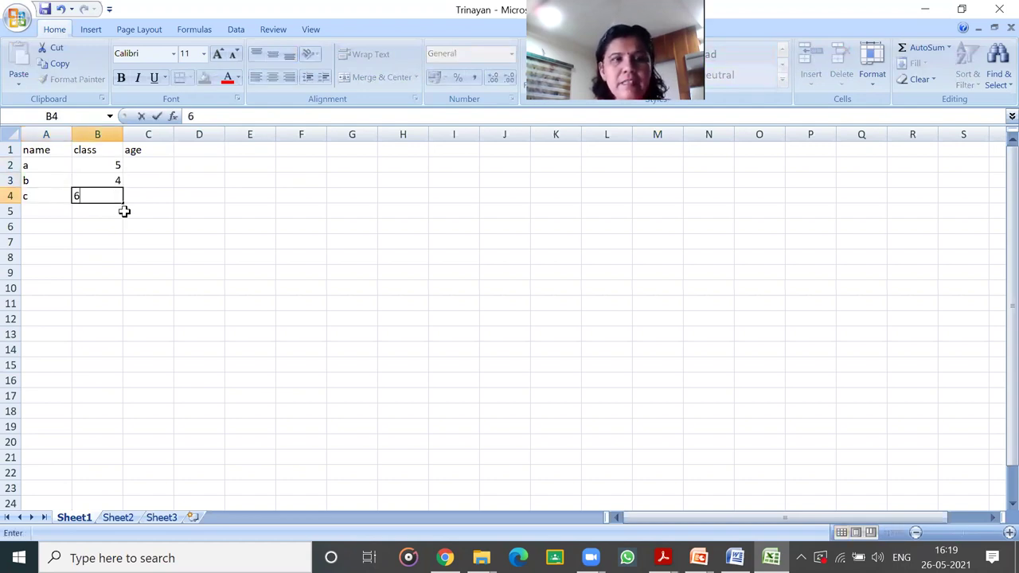
- Fill the age column with 12, 11 and 13 in cells C2 to C4
click(160, 162)
text(23)
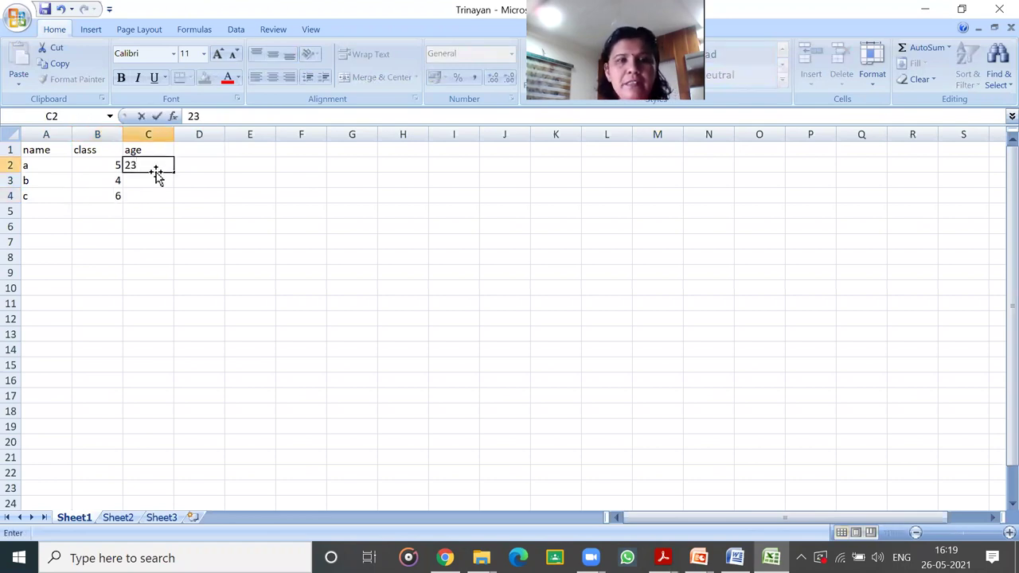
key(BackSpace)
key(BackSpace)
text(12)
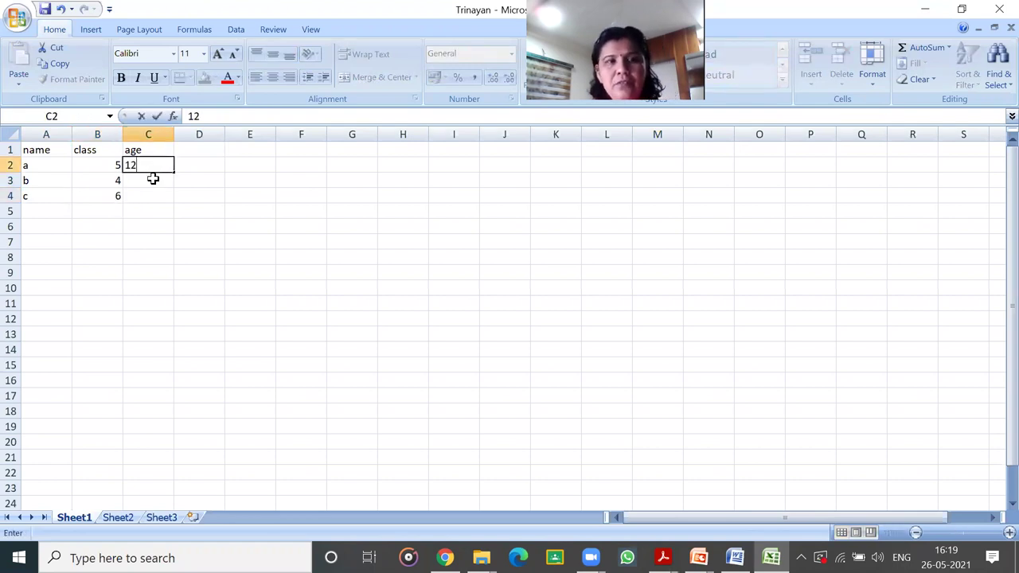
click(151, 180)
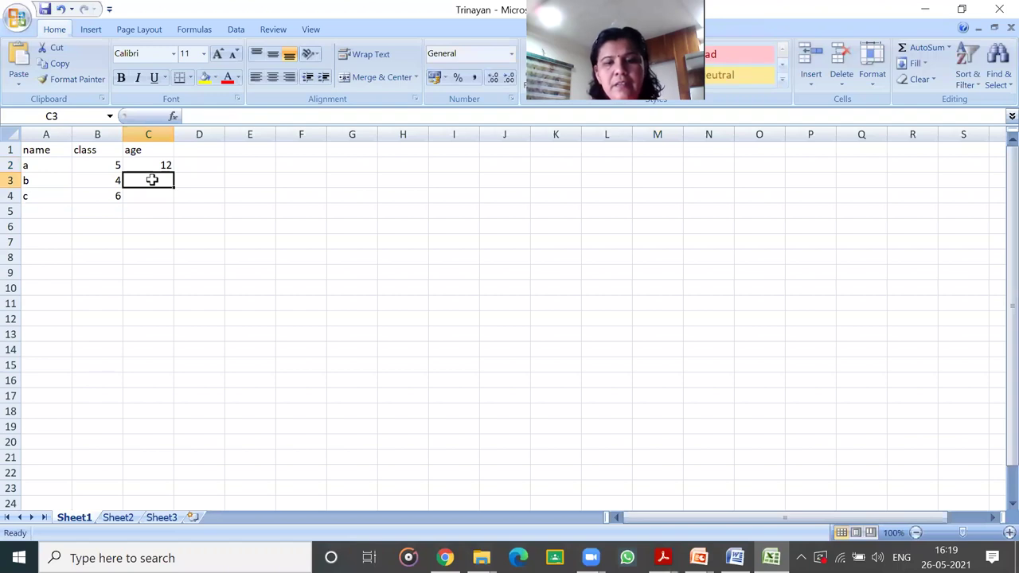
text(11)
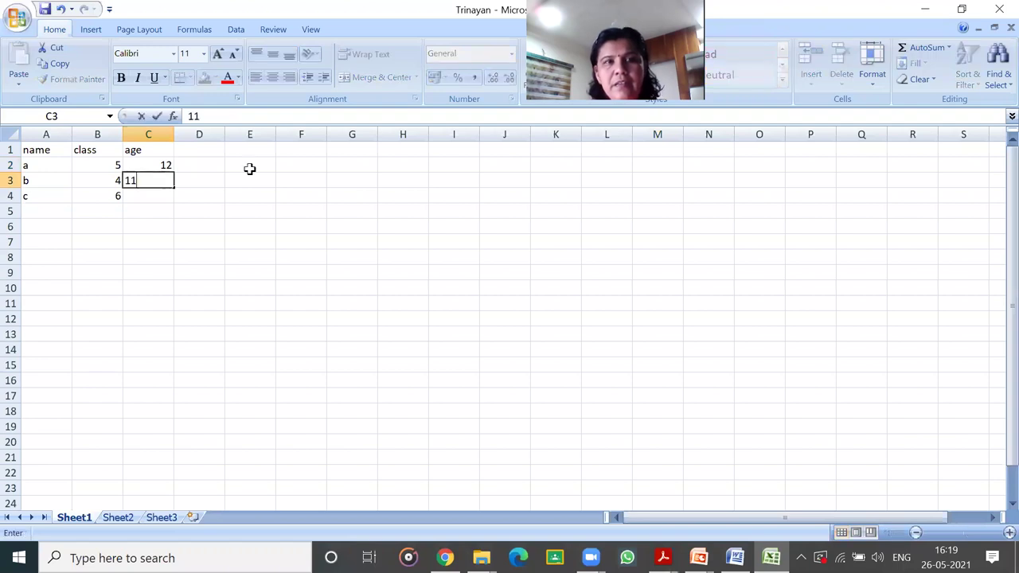
click(151, 197)
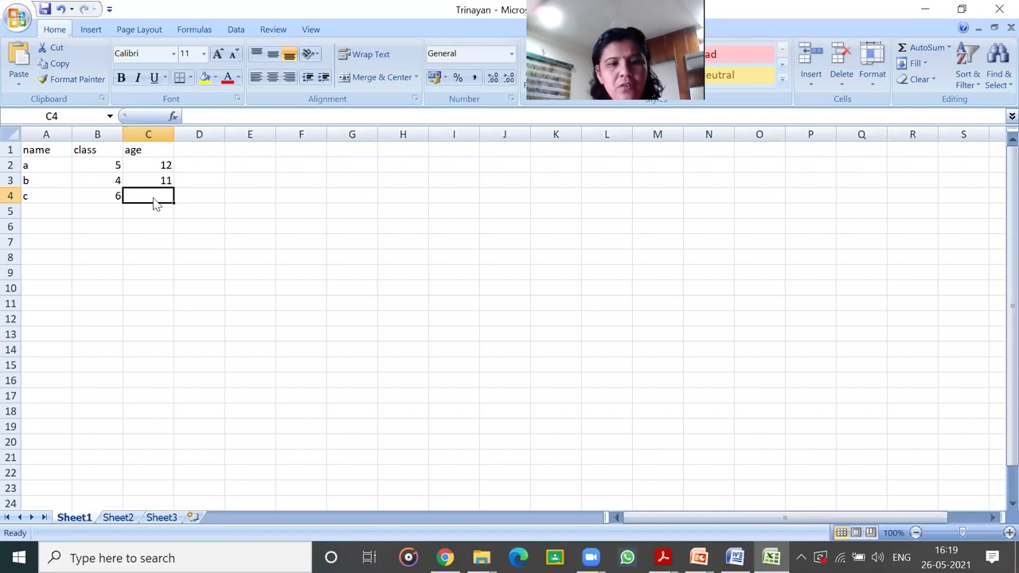
text(13)
click(155, 225)
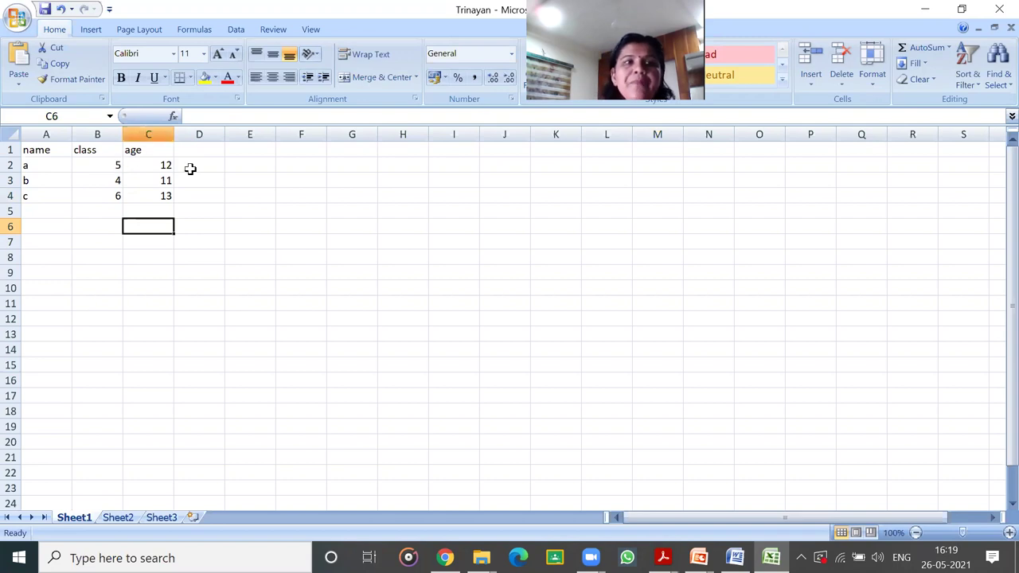
- Narrow column A by its border until it just fits the heading, and widen it to about 18.3
click(41, 153)
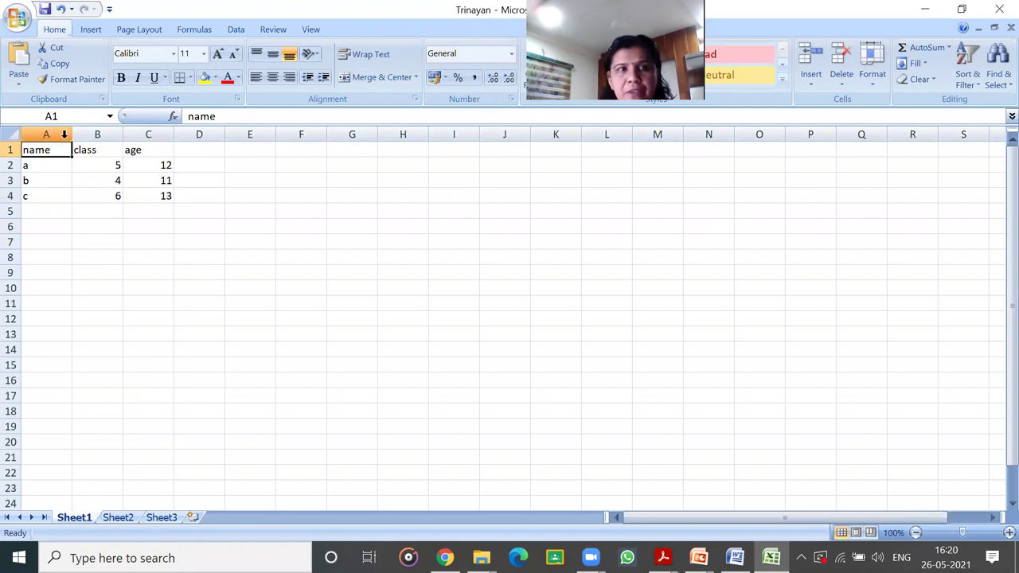
drag(70, 135, 53, 138)
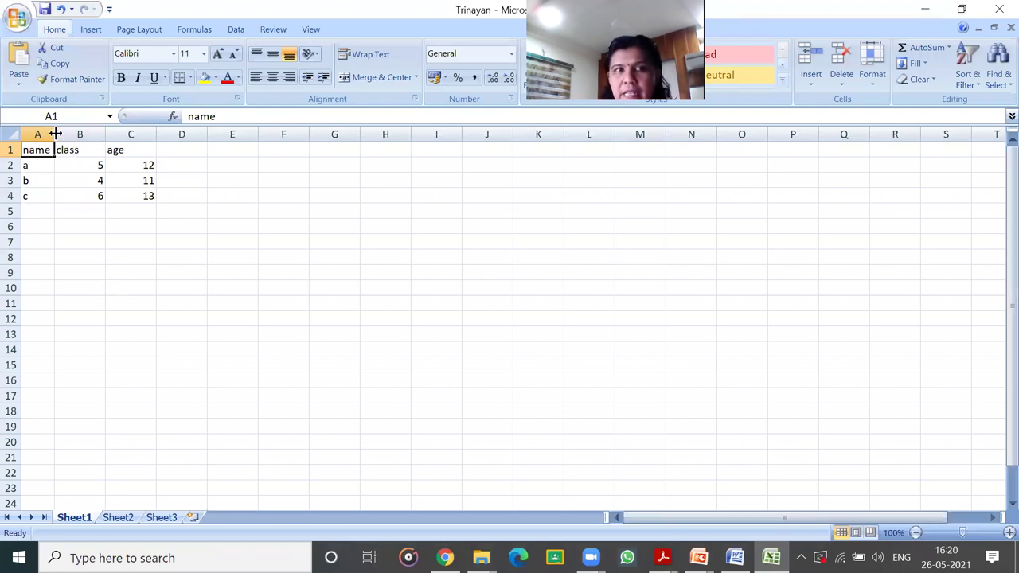
drag(56, 134, 131, 138)
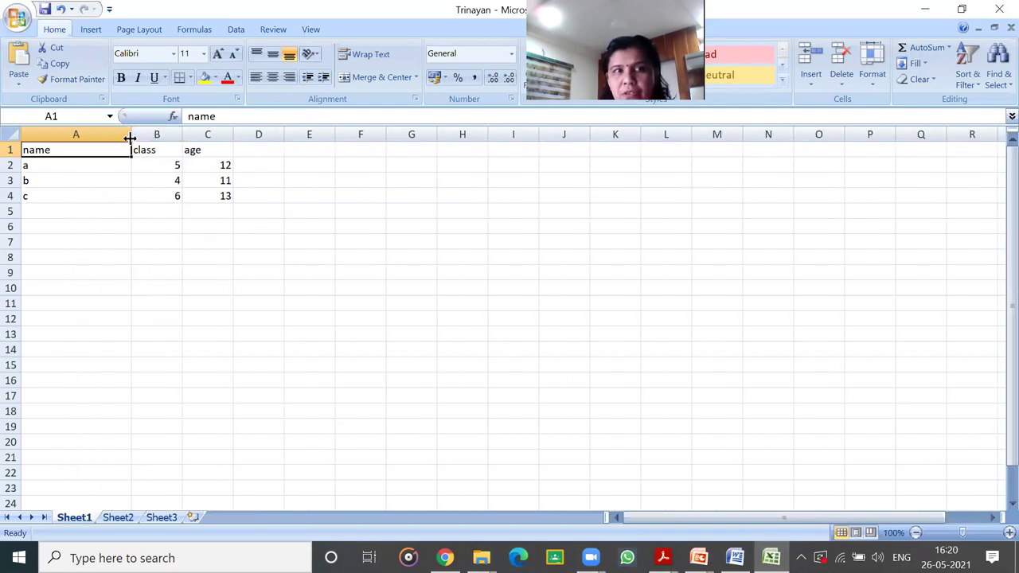
- Narrow column A to just fit its heading and auto-fit the widths of columns B and C to their contents
drag(129, 138, 54, 151)
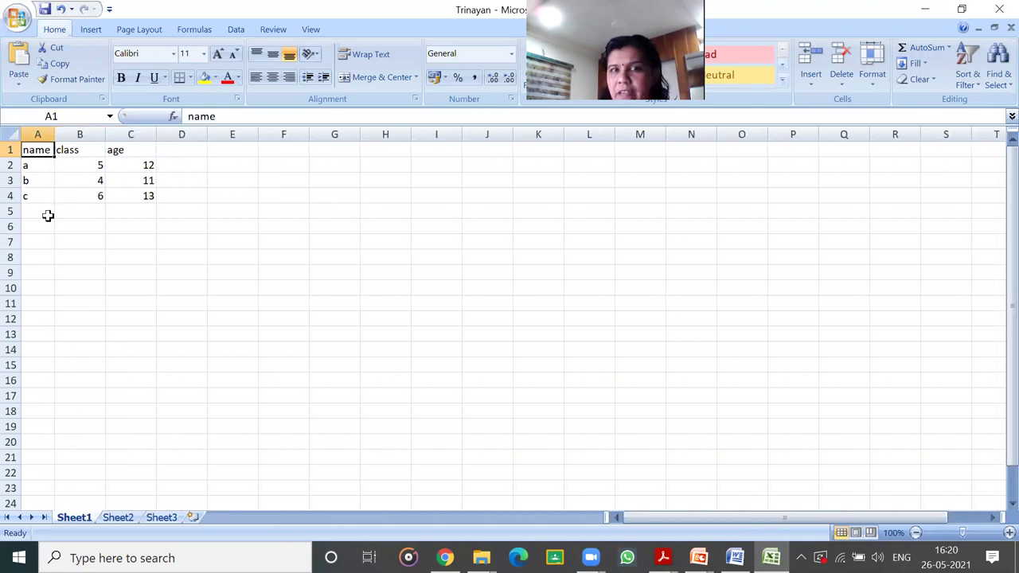
click(104, 129)
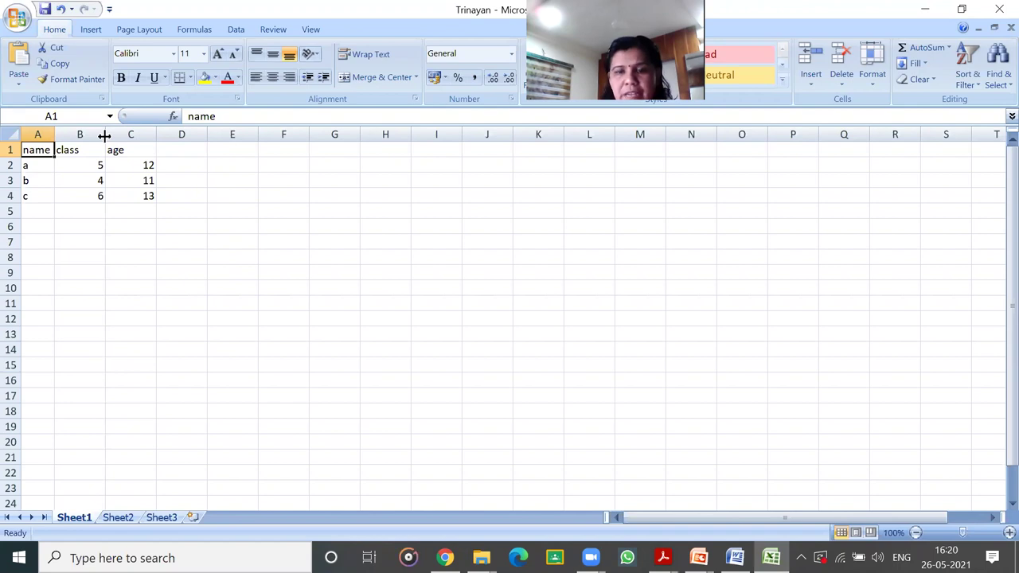
double_click(105, 137)
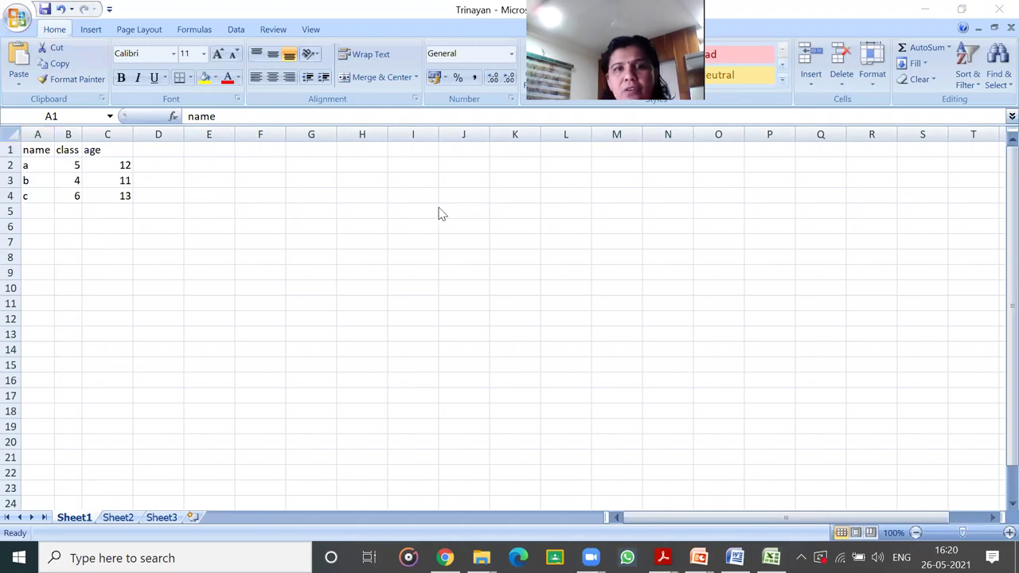
click(131, 129)
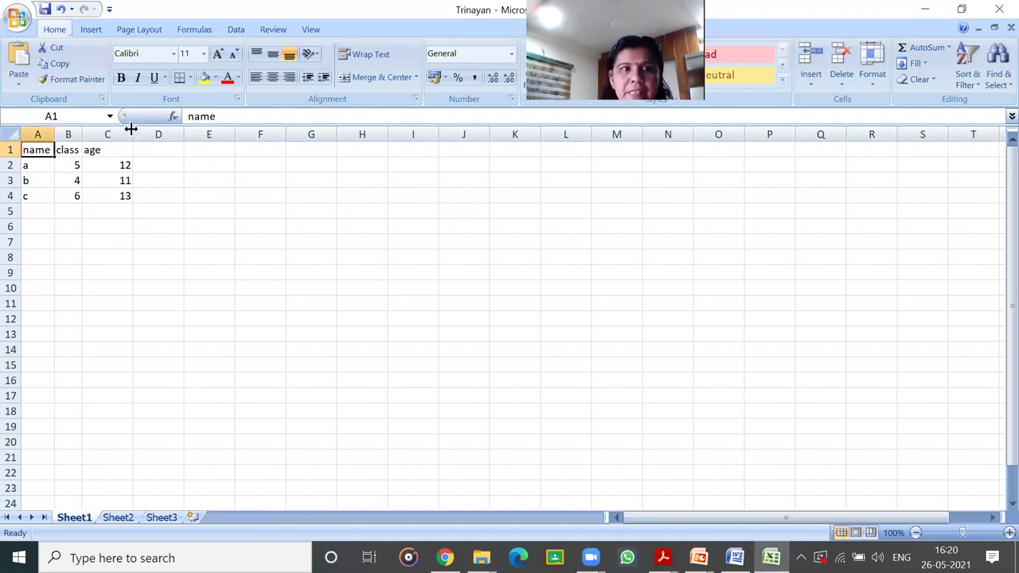
double_click(131, 129)
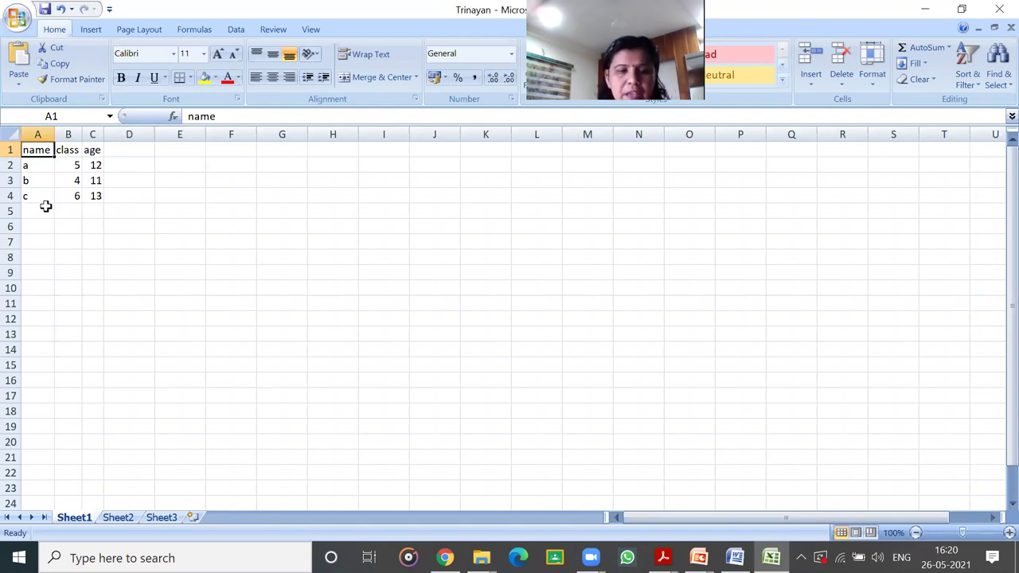
- Undo the latest width changes of columns C, B and A
key(ctrl+z)
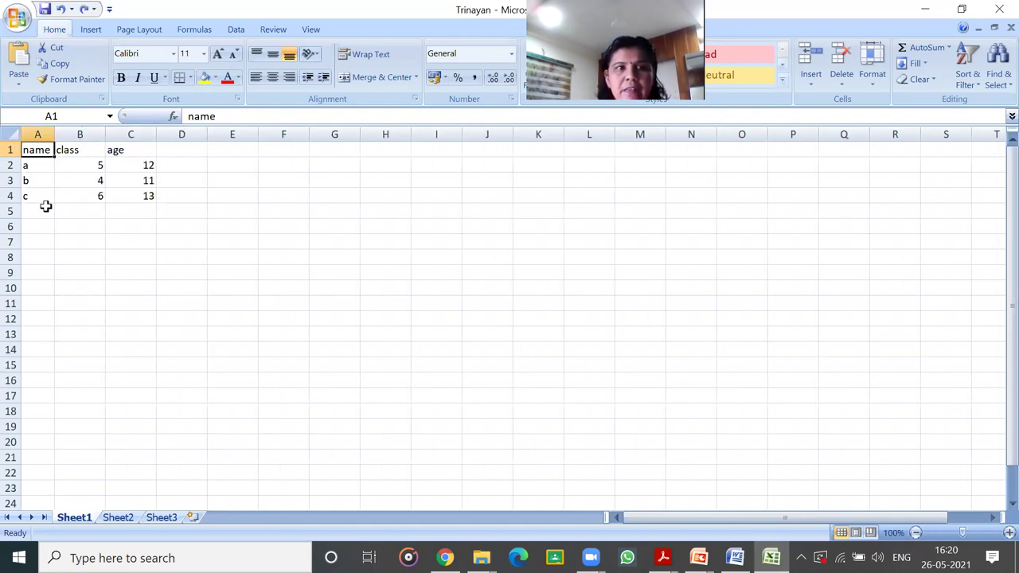
key(ctrl+z)
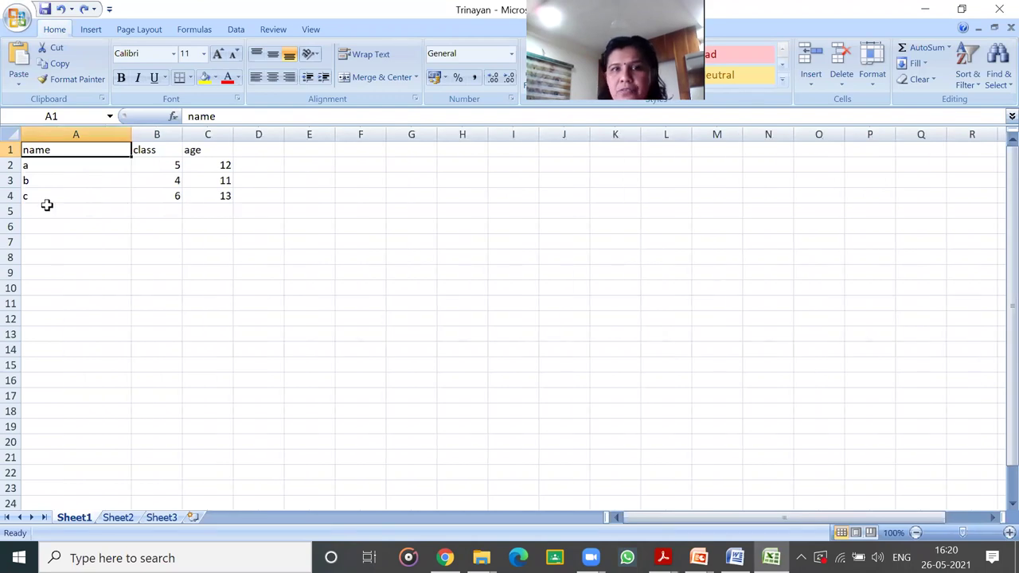
- Reduce the height of row 1 slightly by moving its lower border
click(79, 229)
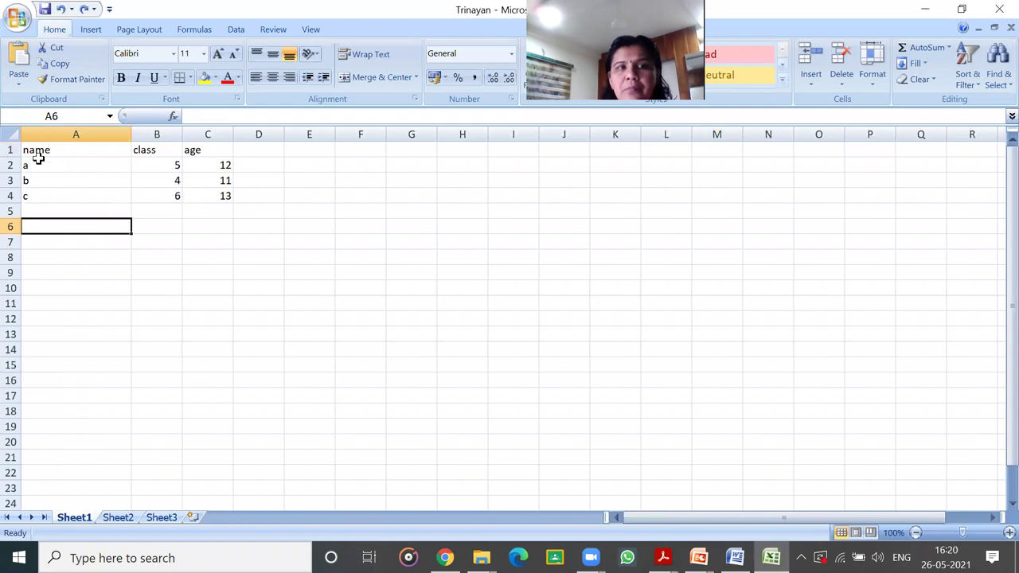
mouse_move(12, 157)
mouse_down()
mouse_move(22, 218)
mouse_move(12, 142)
mouse_move(13, 153)
mouse_up()
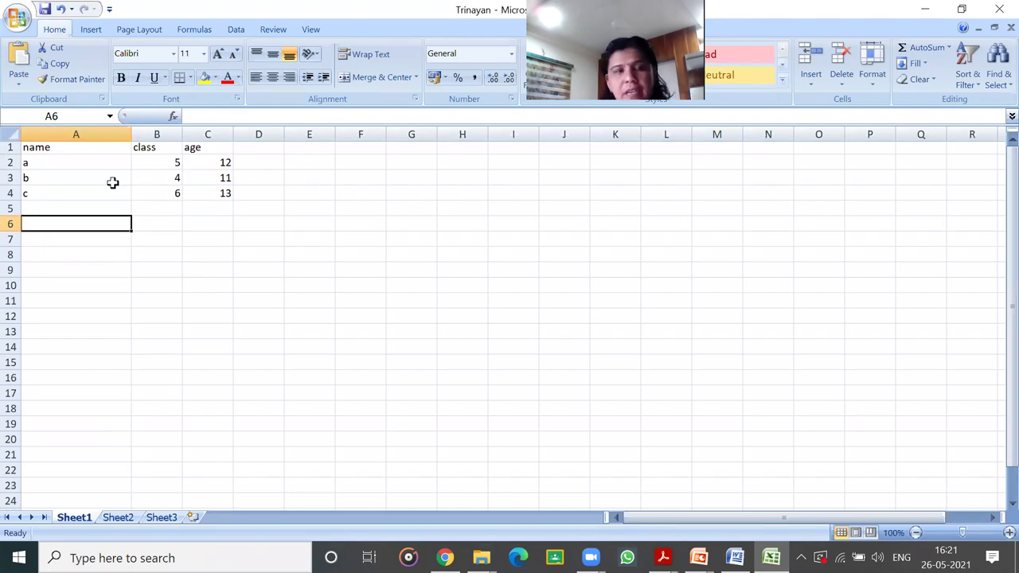
- Set the width of column A to 15
click(63, 134)
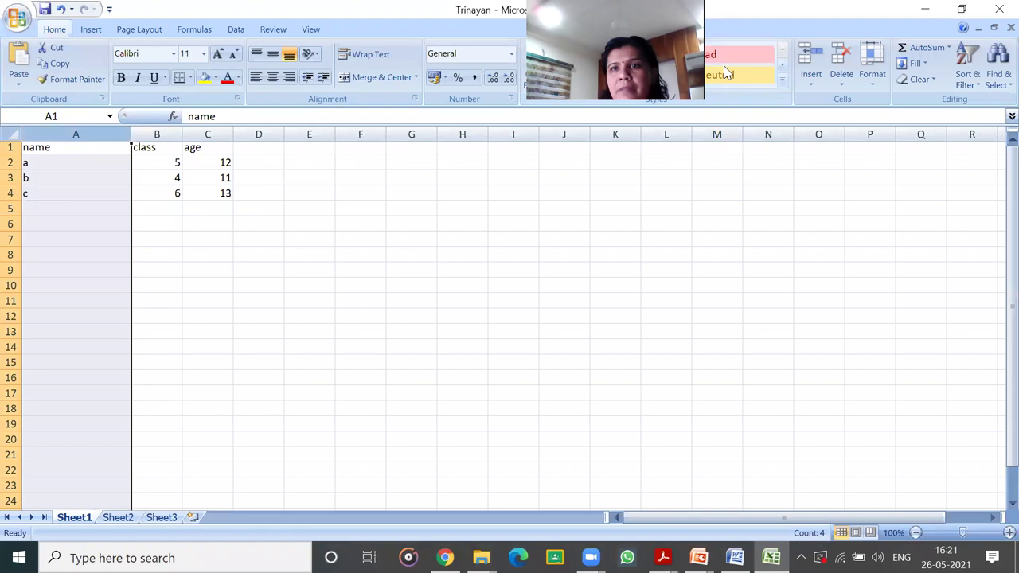
click(873, 82)
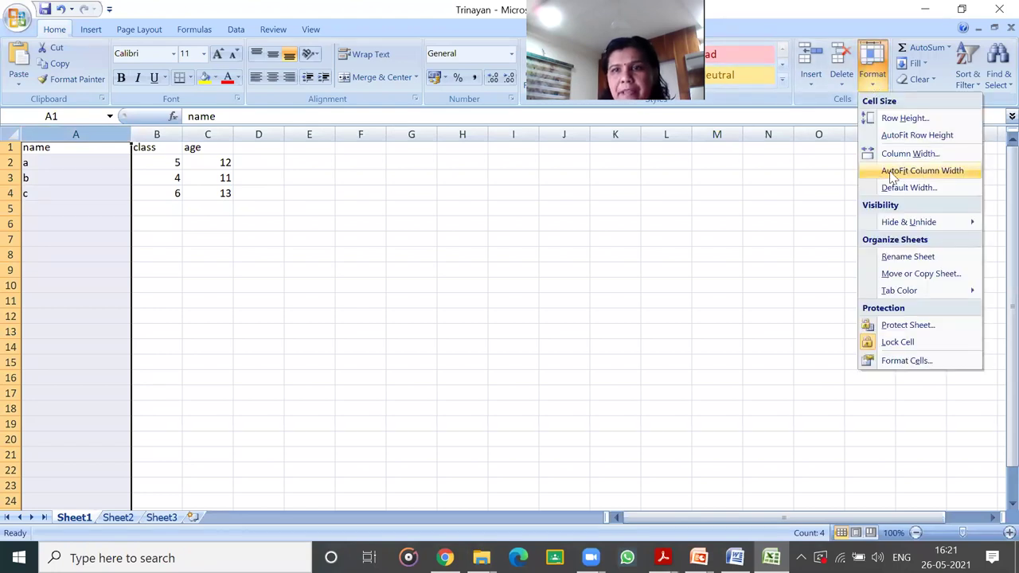
click(900, 153)
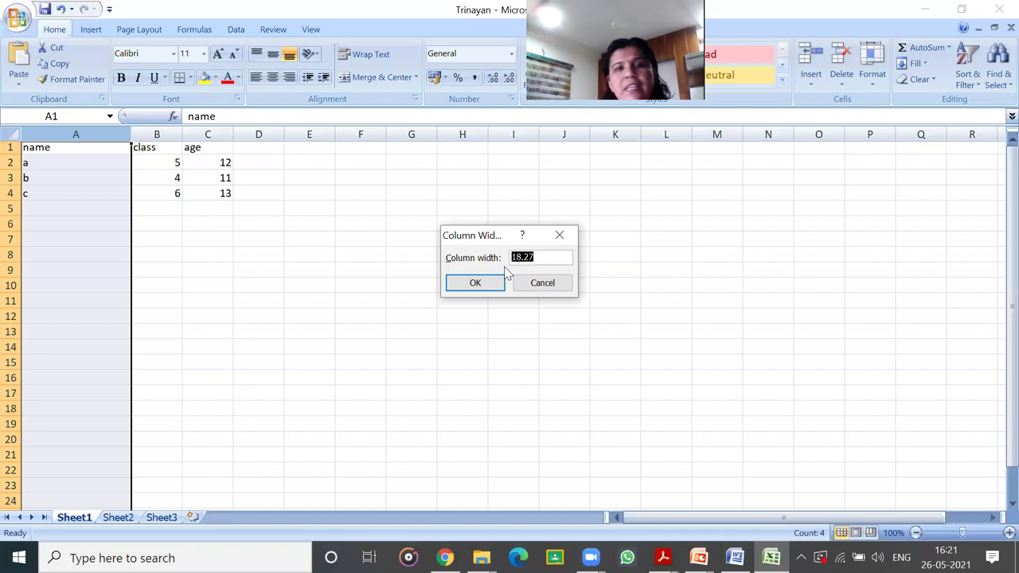
text(15)
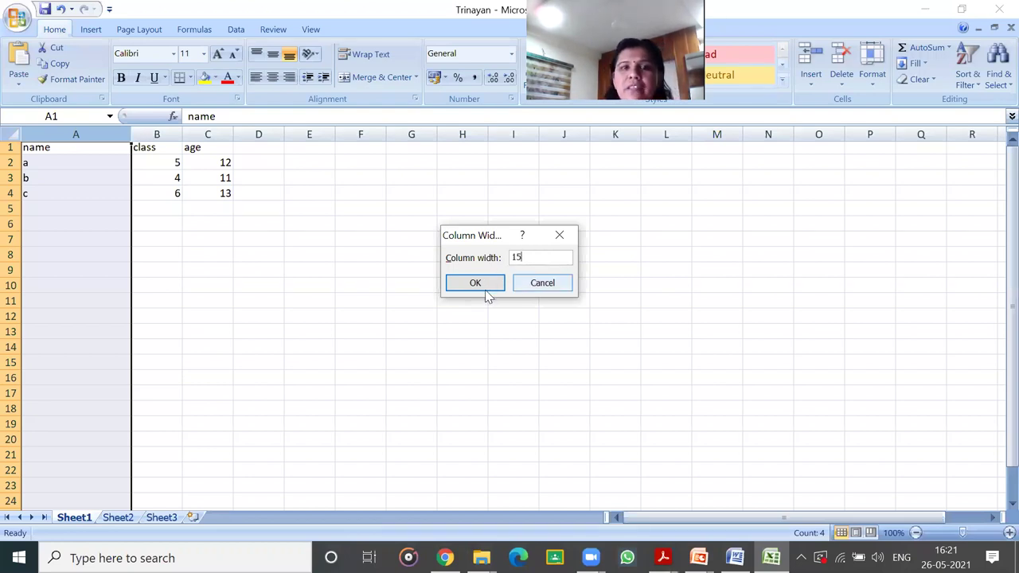
click(481, 287)
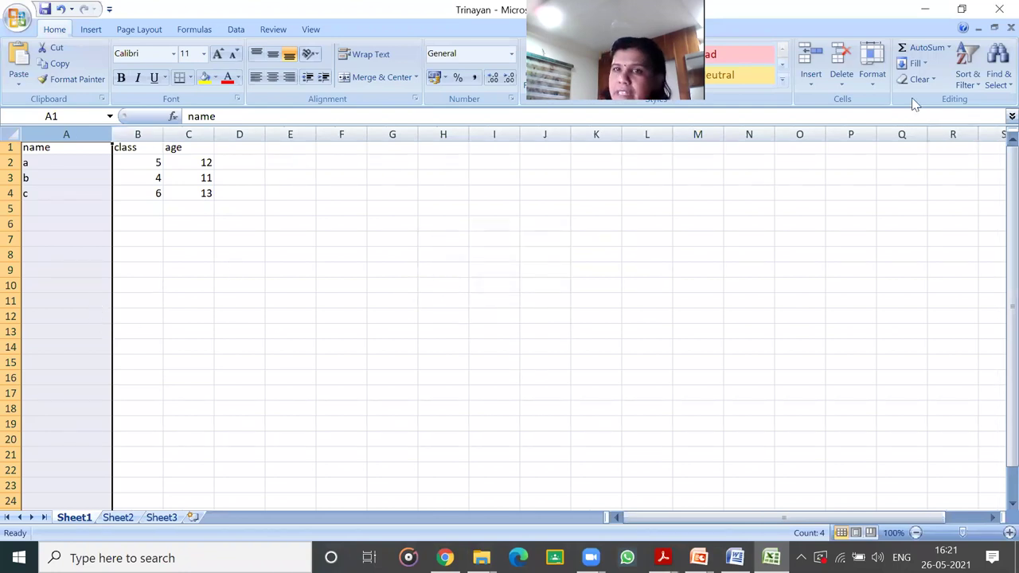
- Change the width of column A to 13
click(879, 83)
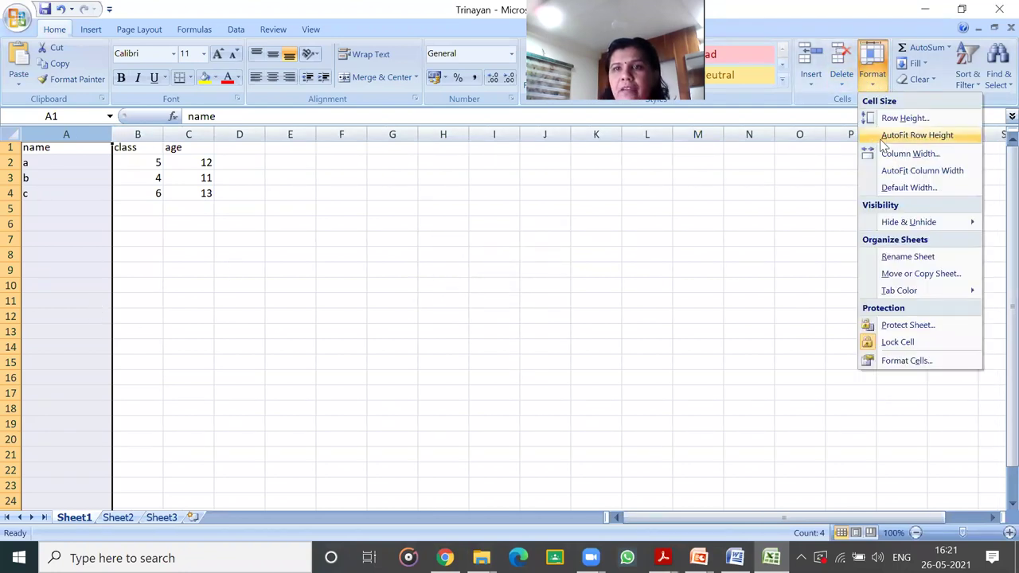
click(908, 153)
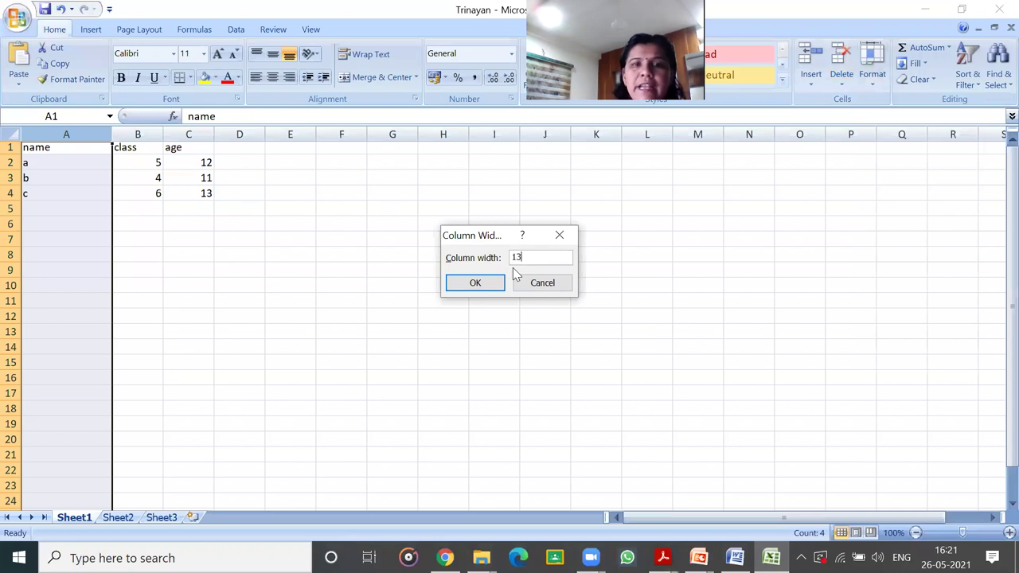
click(456, 285)
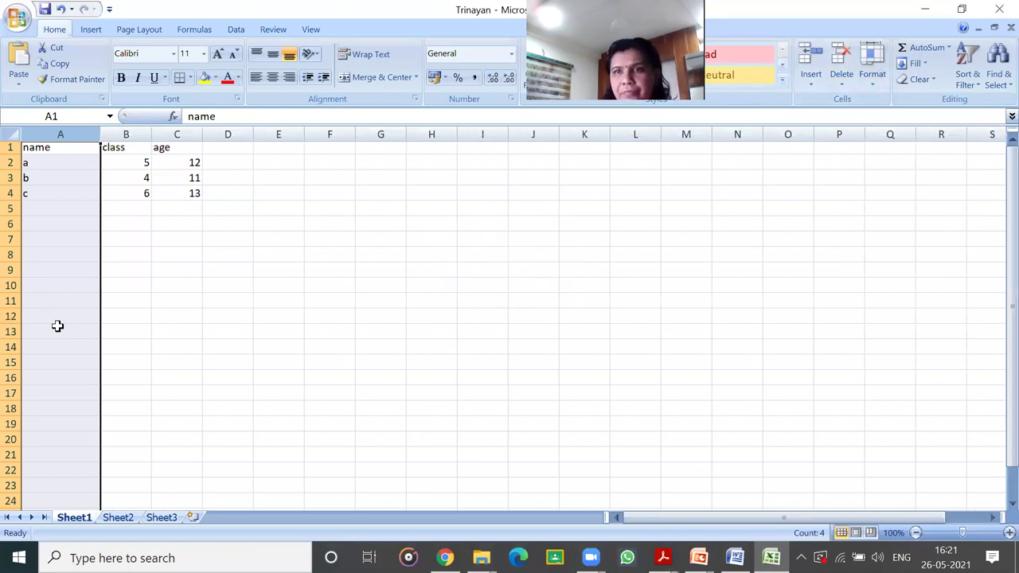
- Narrow column A further by moving its border, reselect the column and clear the selection
drag(102, 132, 80, 141)
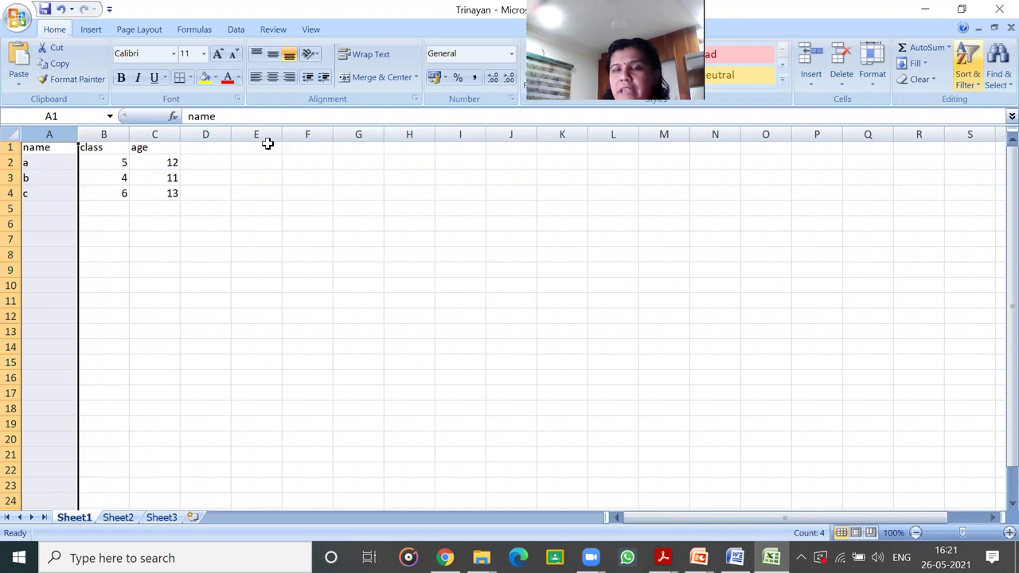
click(33, 149)
click(49, 133)
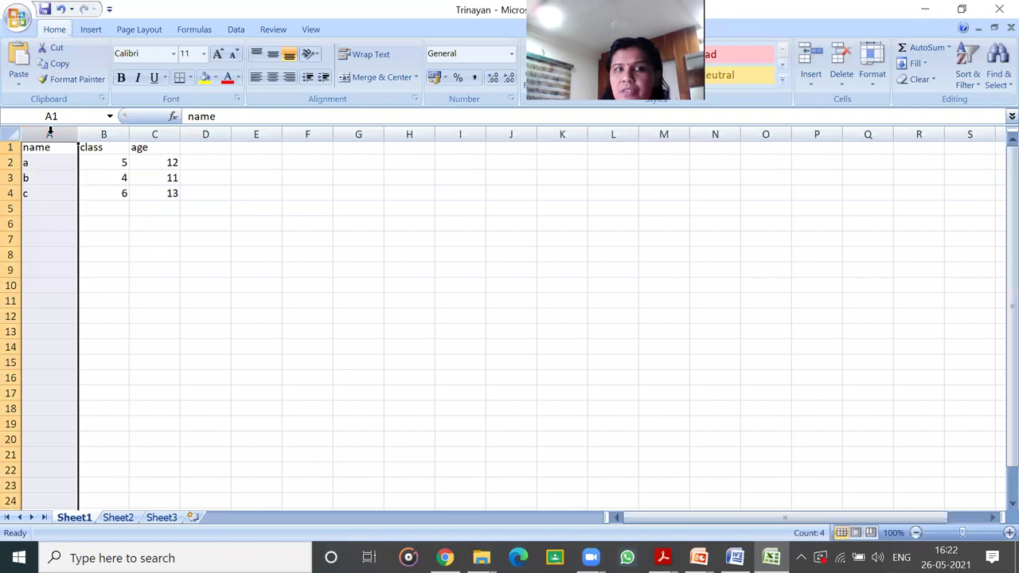
click(110, 239)
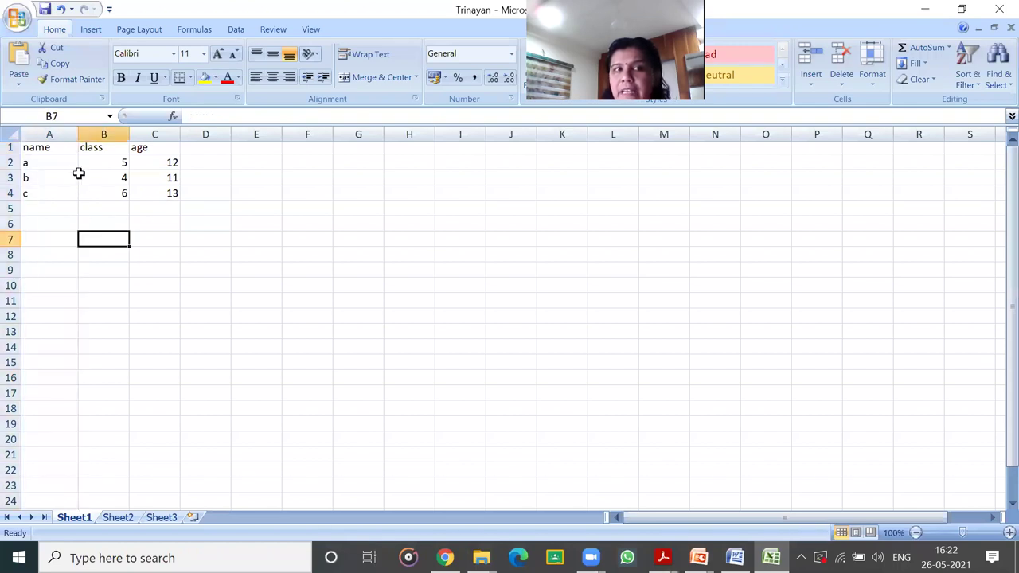
- Select columns A to C together and set their width to 12
drag(54, 134, 161, 133)
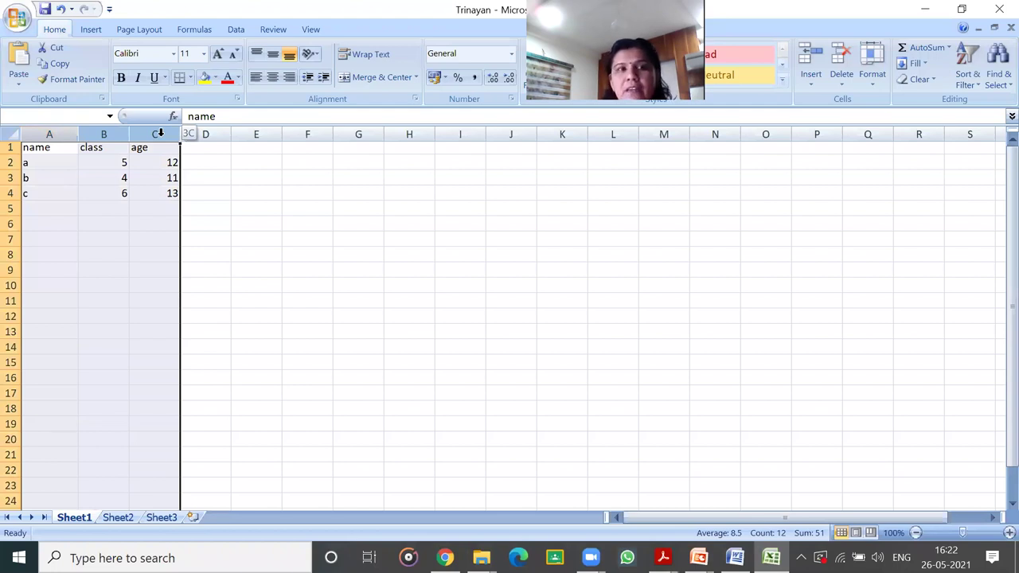
drag(162, 134, 162, 134)
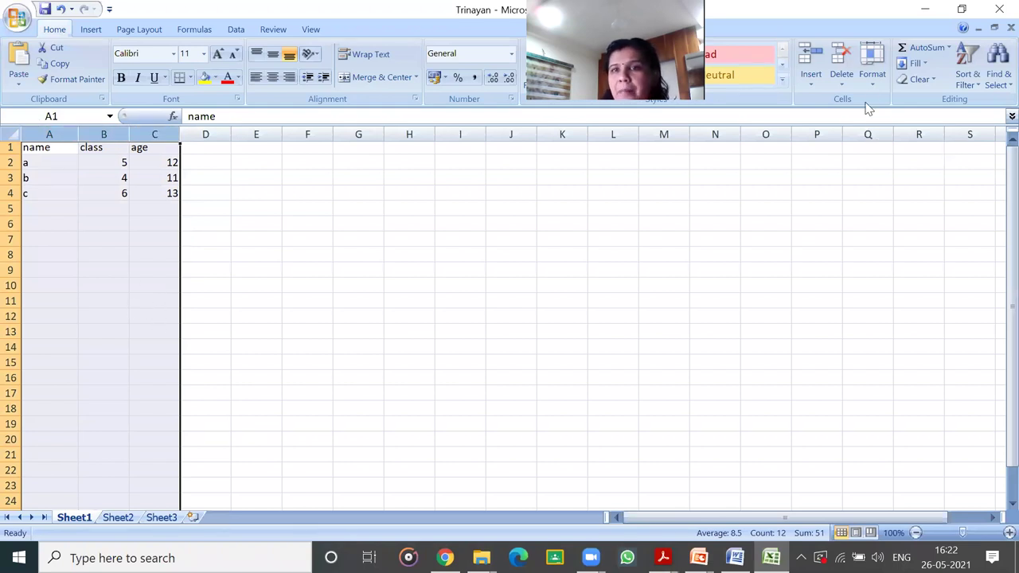
click(893, 154)
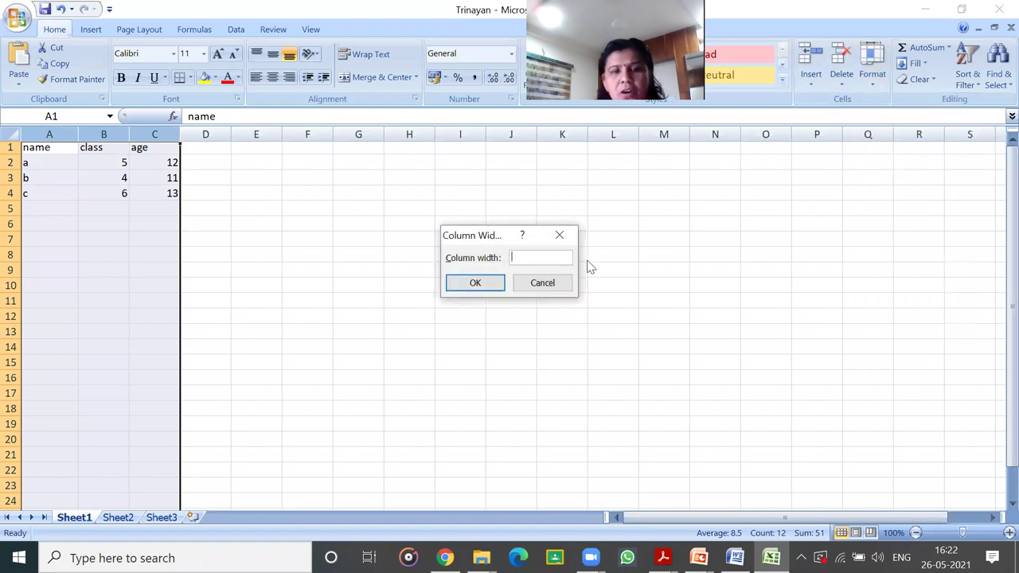
text(12)
click(475, 283)
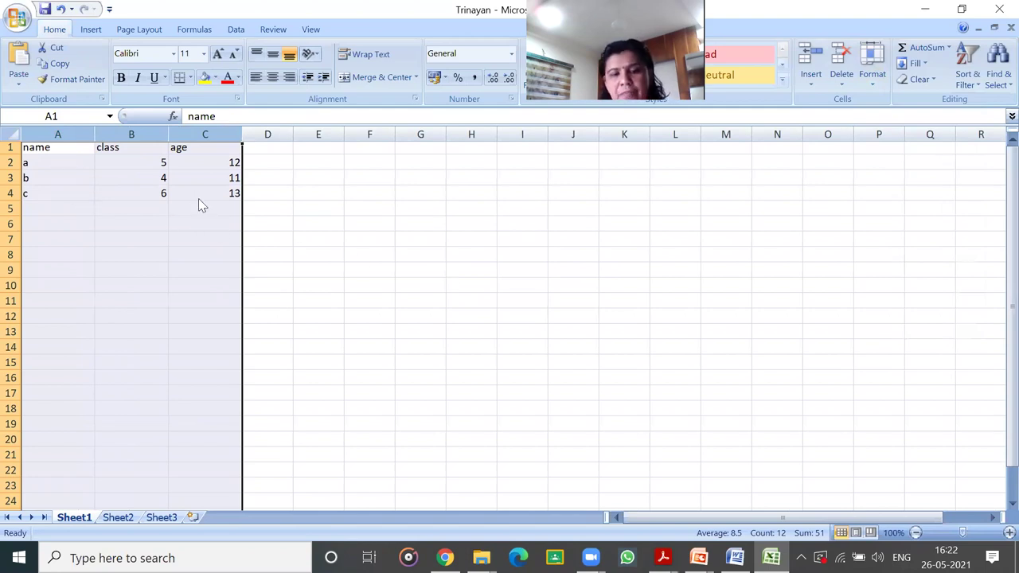
- Undo the width change of columns A to C and widen all three slightly together by moving column B's border
key(ctrl+z)
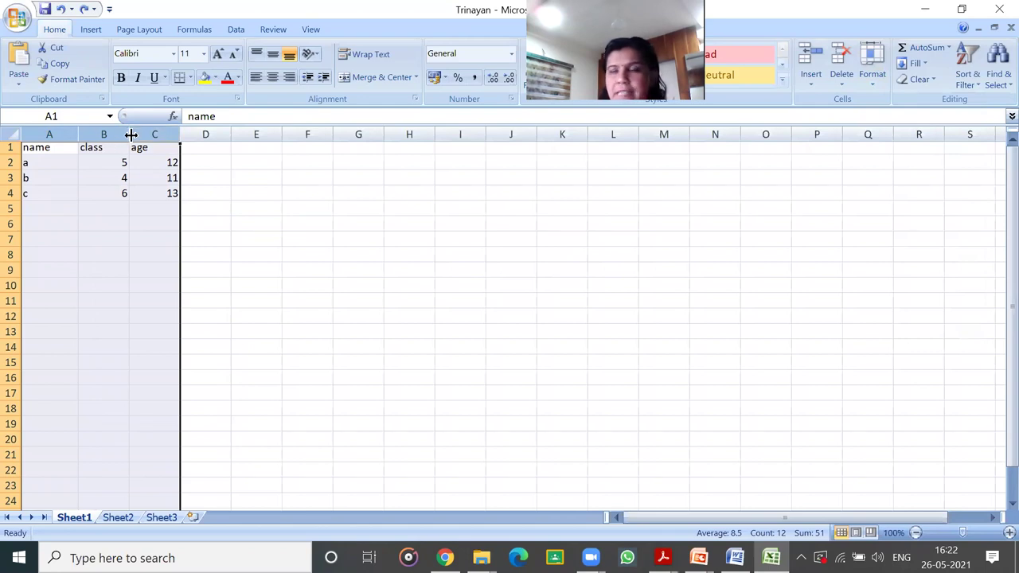
drag(129, 135, 143, 137)
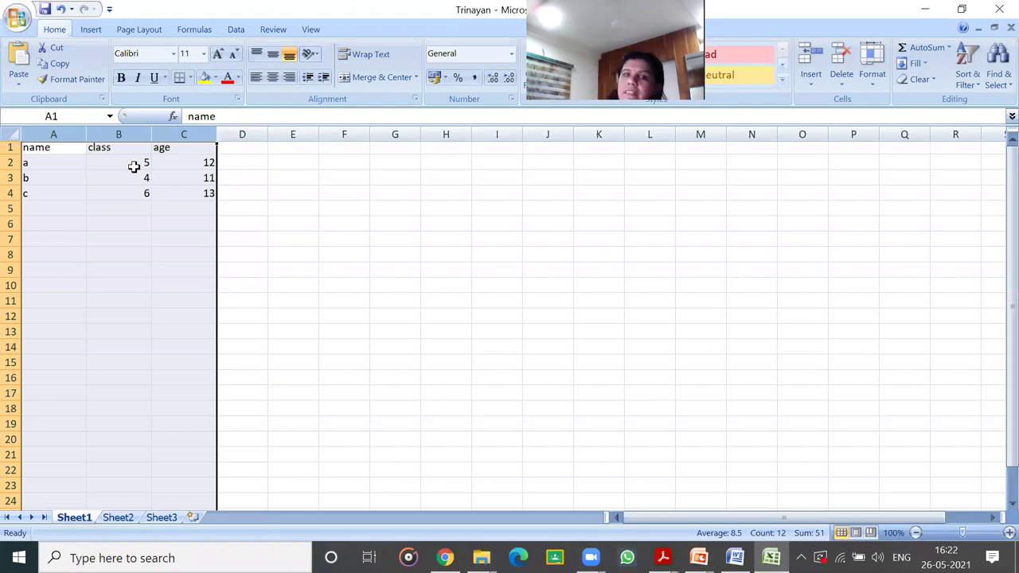
click(271, 253)
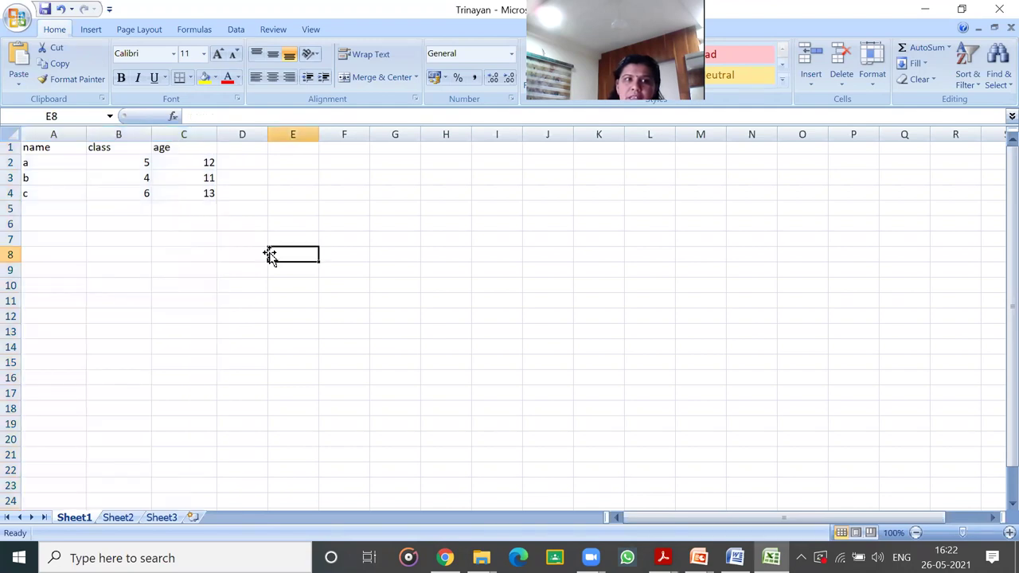
- Set the height of row 1 to 16
click(11, 148)
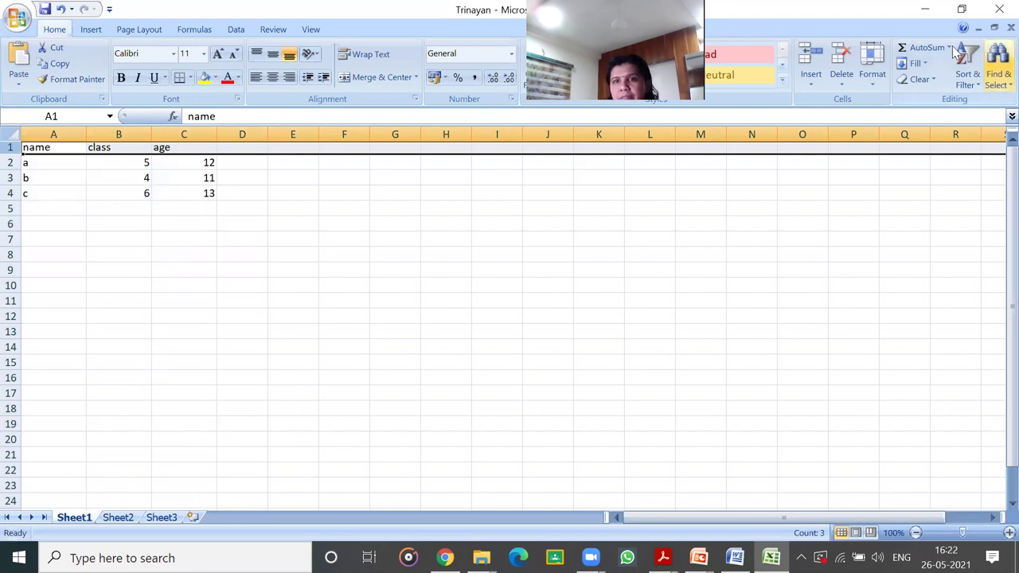
click(872, 64)
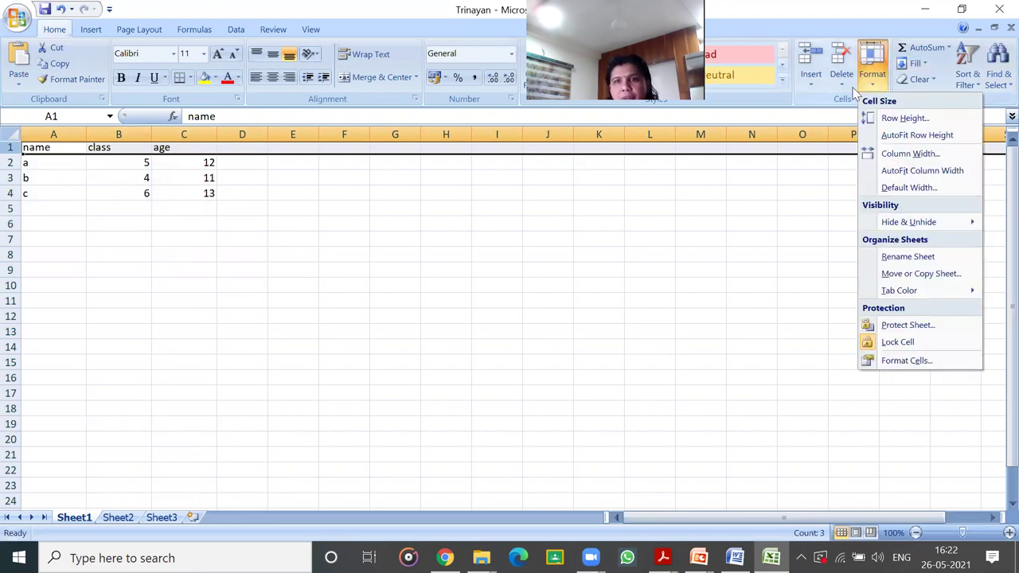
click(884, 120)
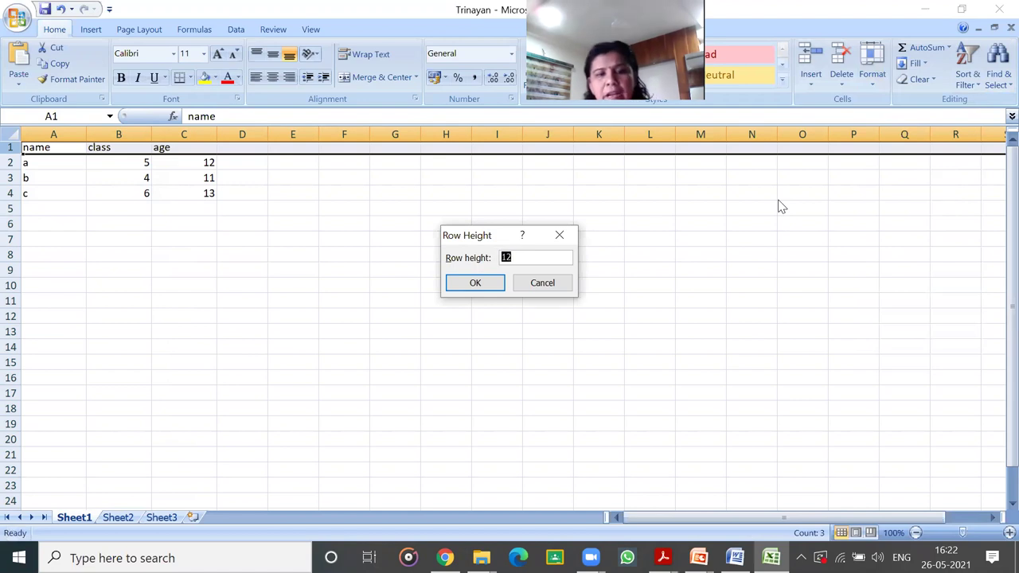
text(16)
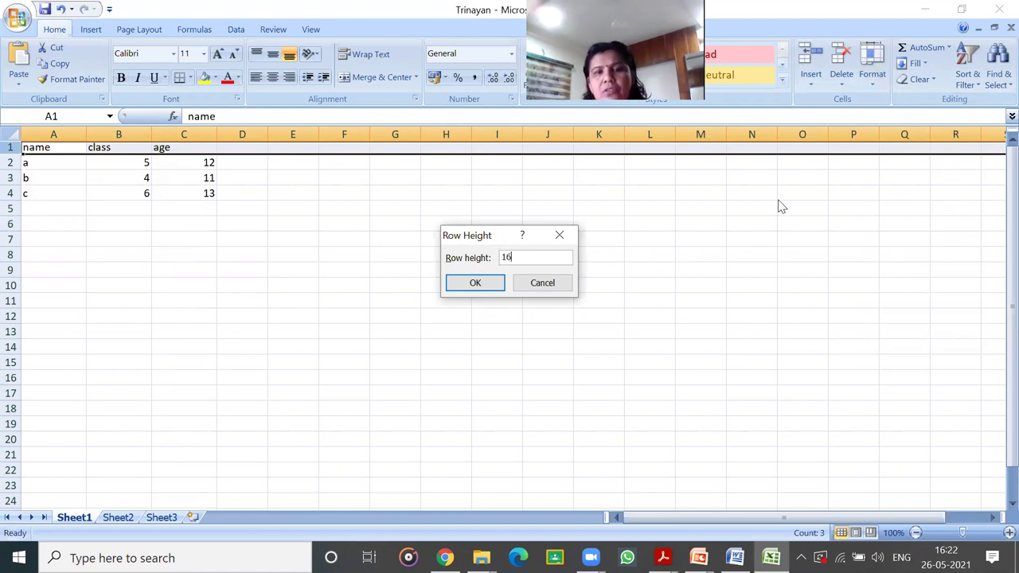
click(455, 286)
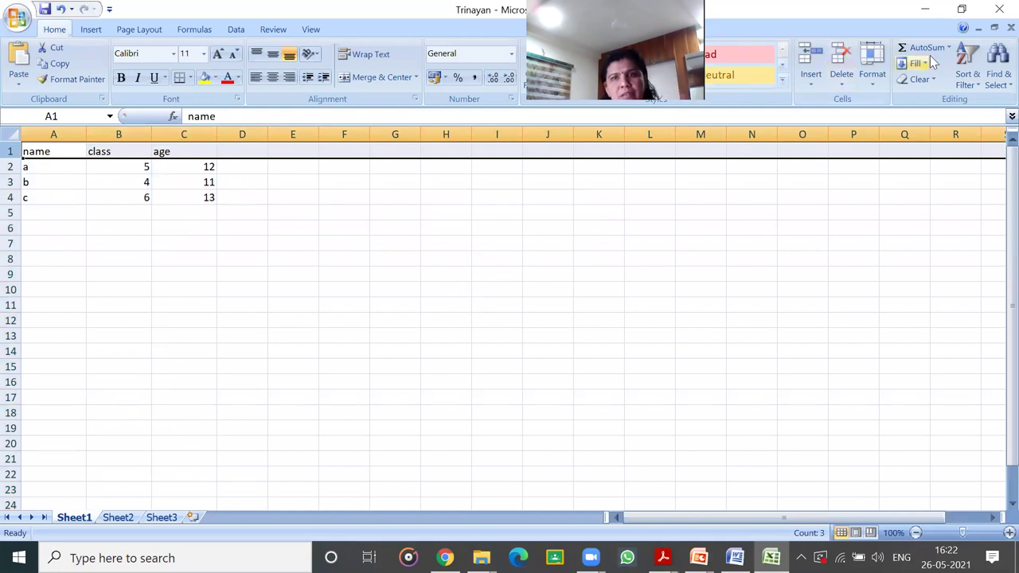
- Increase the height of row 1 to 40 and deselect the row
click(873, 83)
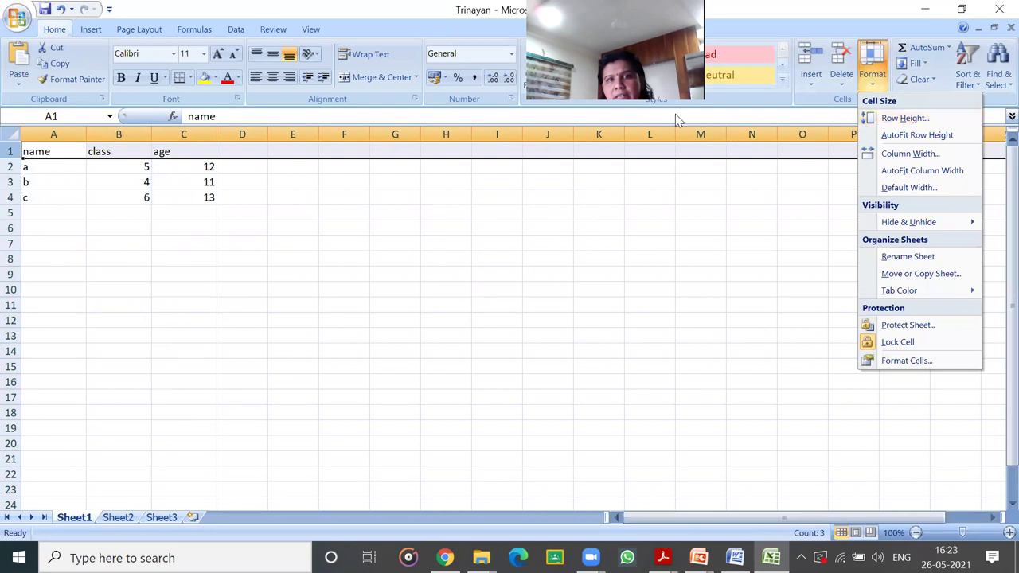
click(889, 80)
click(880, 78)
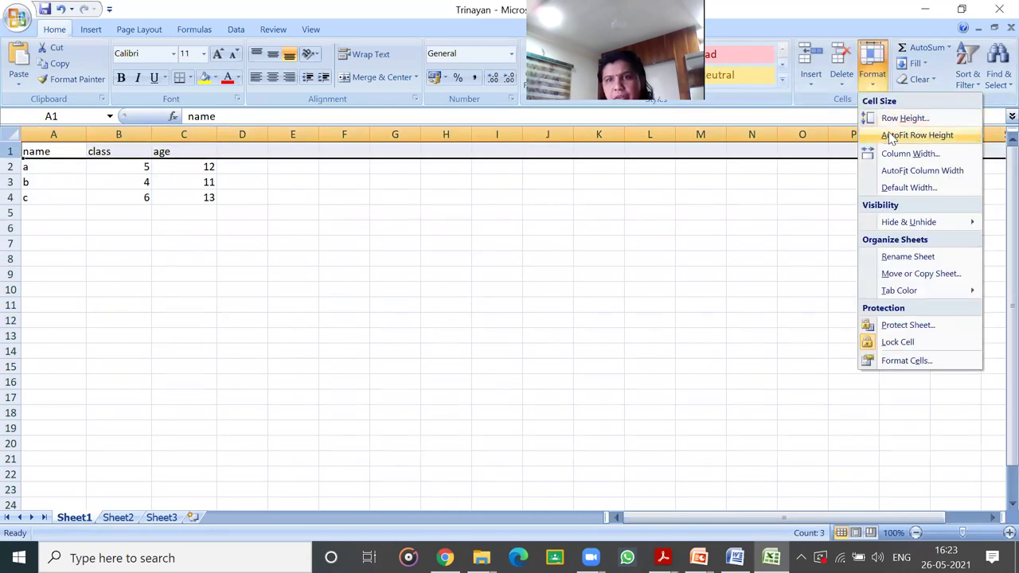
click(895, 120)
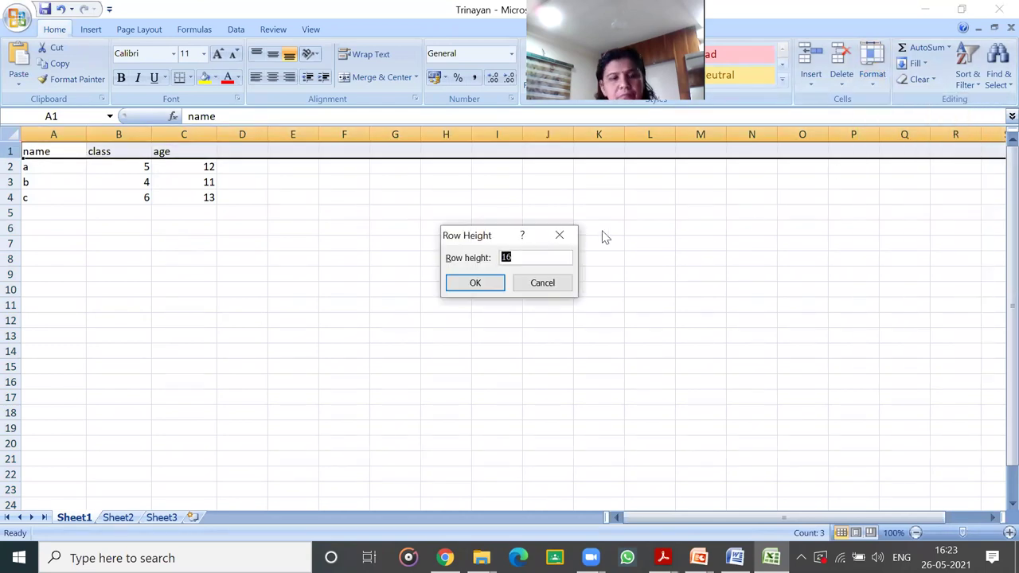
text(40)
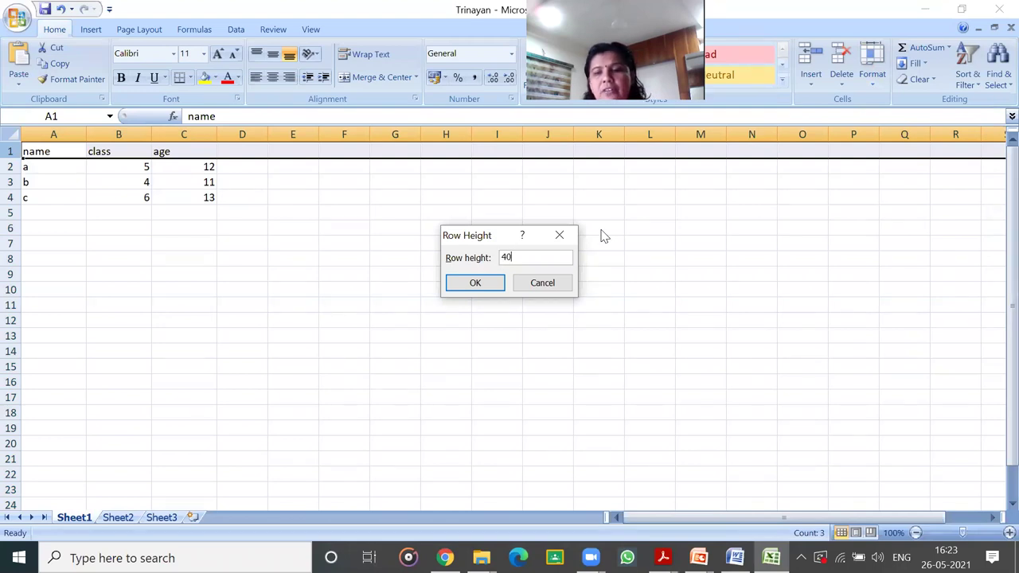
key(Return)
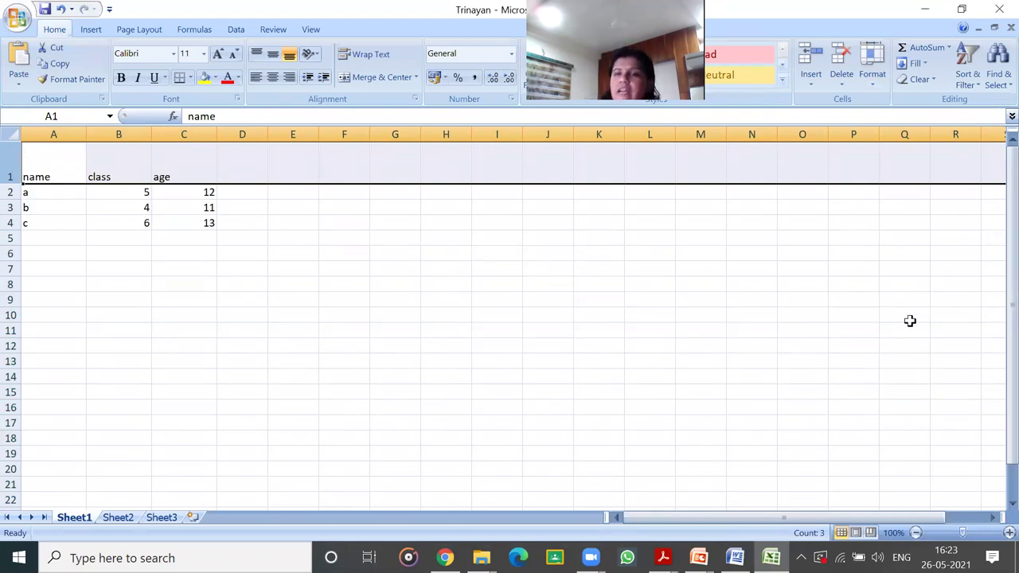
click(879, 347)
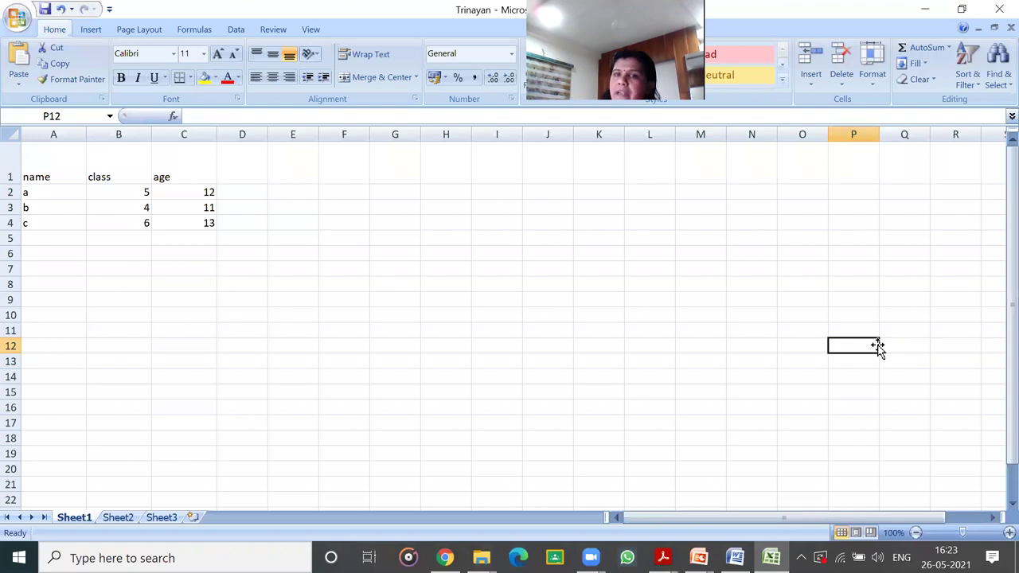
- Enter the long sample text "asdas dghasfdghasfgdhfahfd ghsafhgdf ashfdhgfas hdfahgfsdashfdghfasdfhga" in cell D1
click(242, 162)
text(asda)
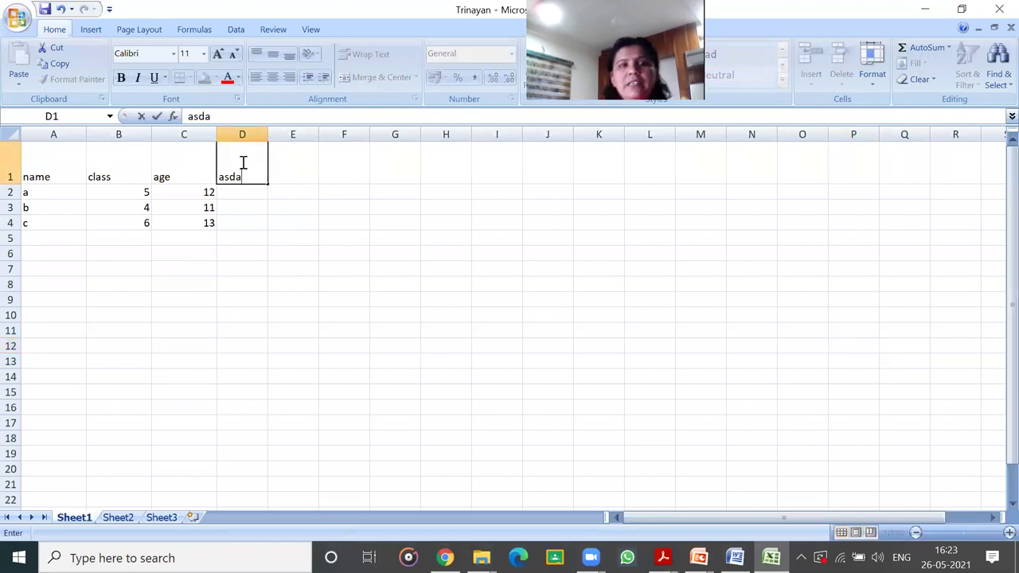
text(s dghasfdghasfgdhfahfd ghsafhgdf ashfdhgfas h)
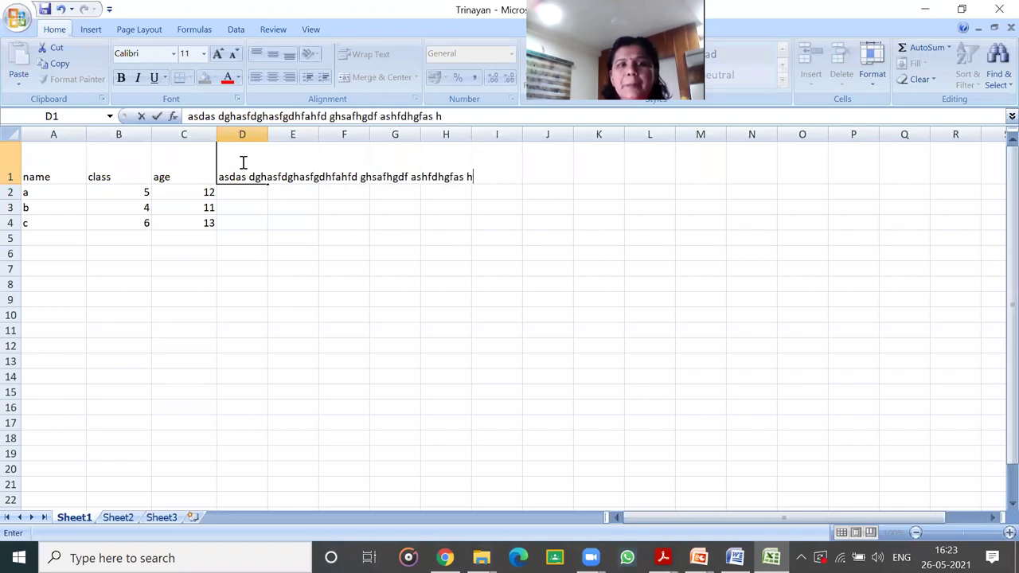
text(dfahgfsdashfdghfasdfhga)
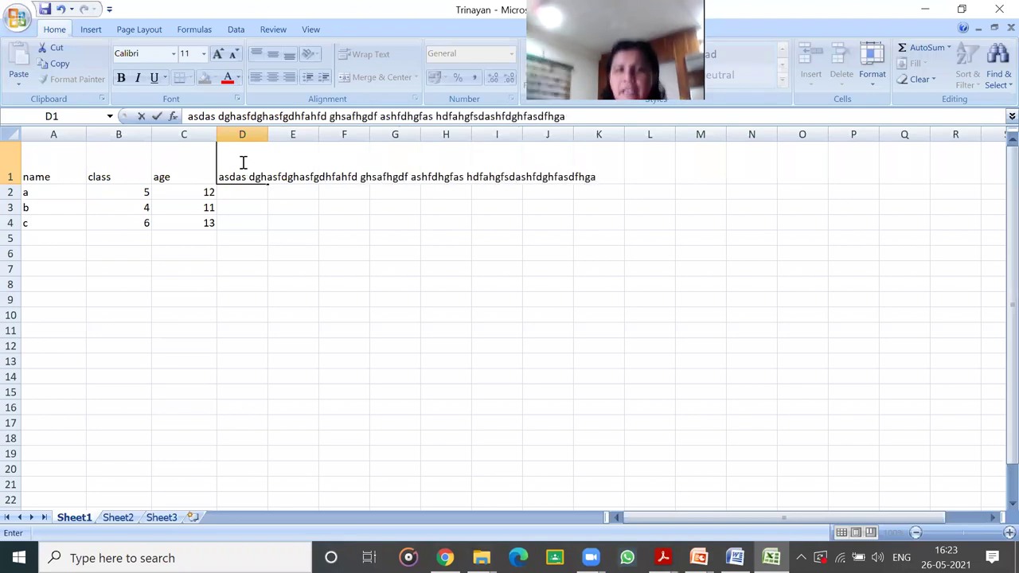
click(344, 284)
- Confirm the long text in cell D1 and turn on Wrap text in the cell's alignment format
click(257, 172)
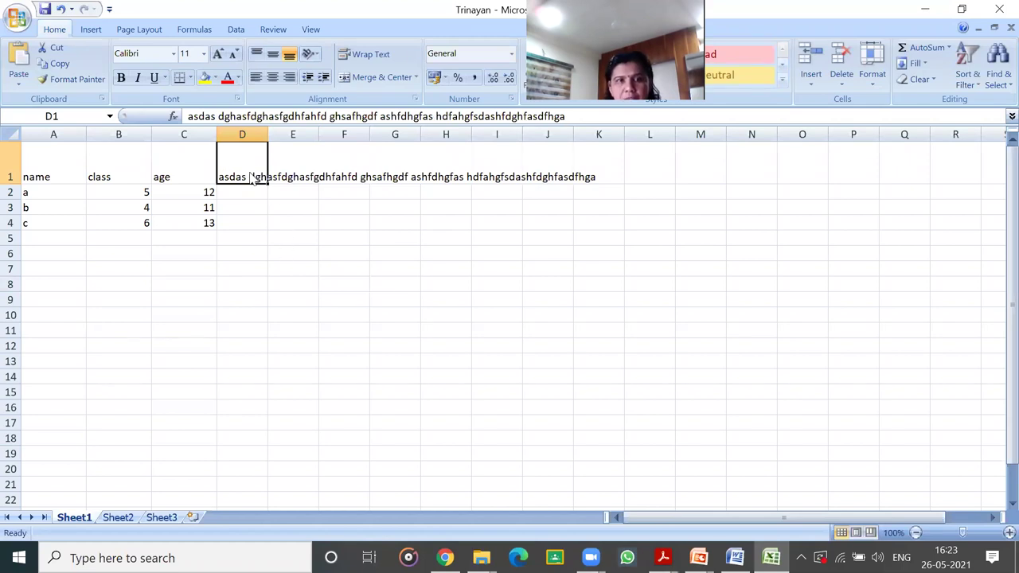
right_click(253, 179)
click(337, 350)
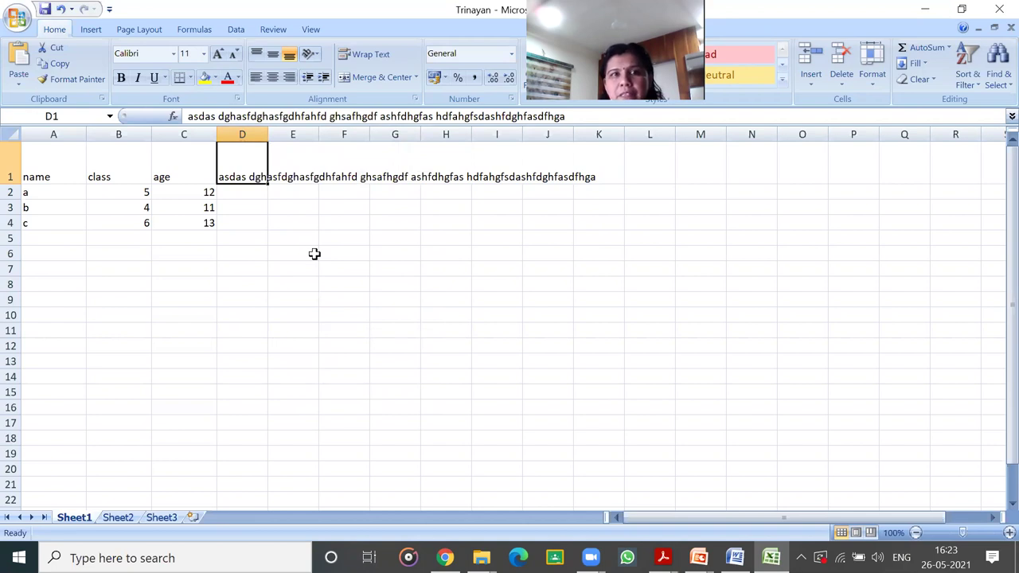
click(351, 58)
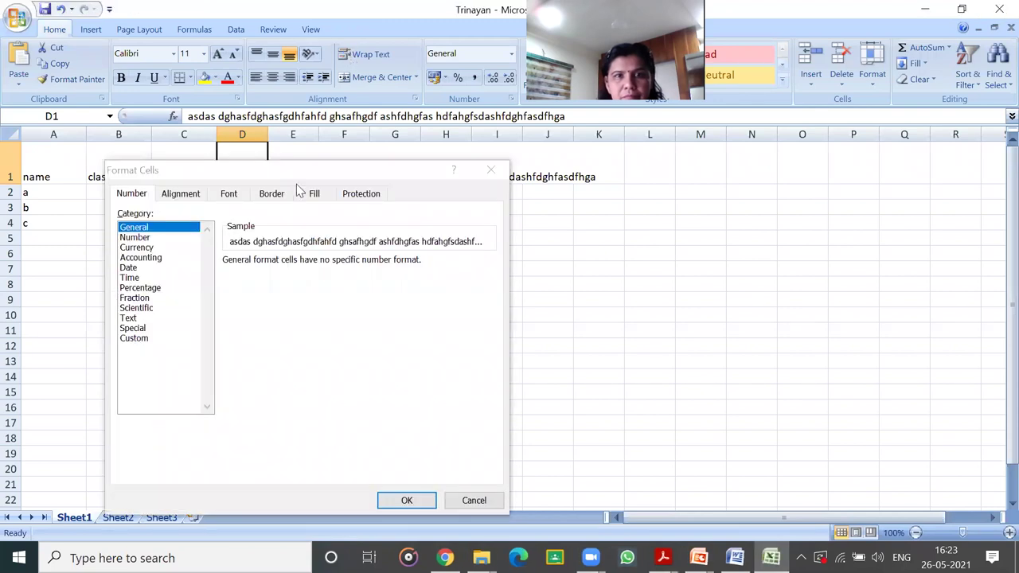
click(174, 196)
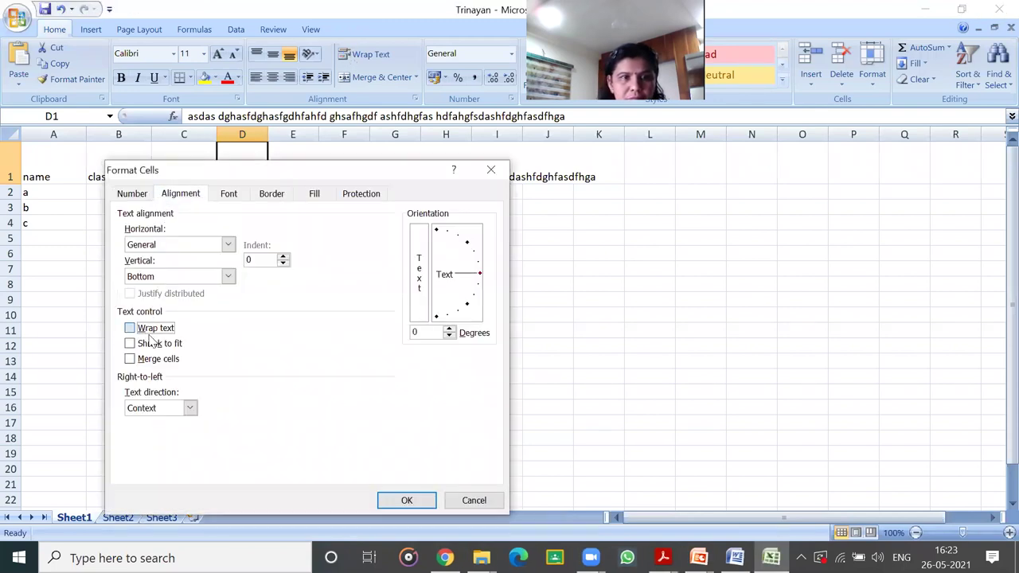
drag(302, 171, 338, 100)
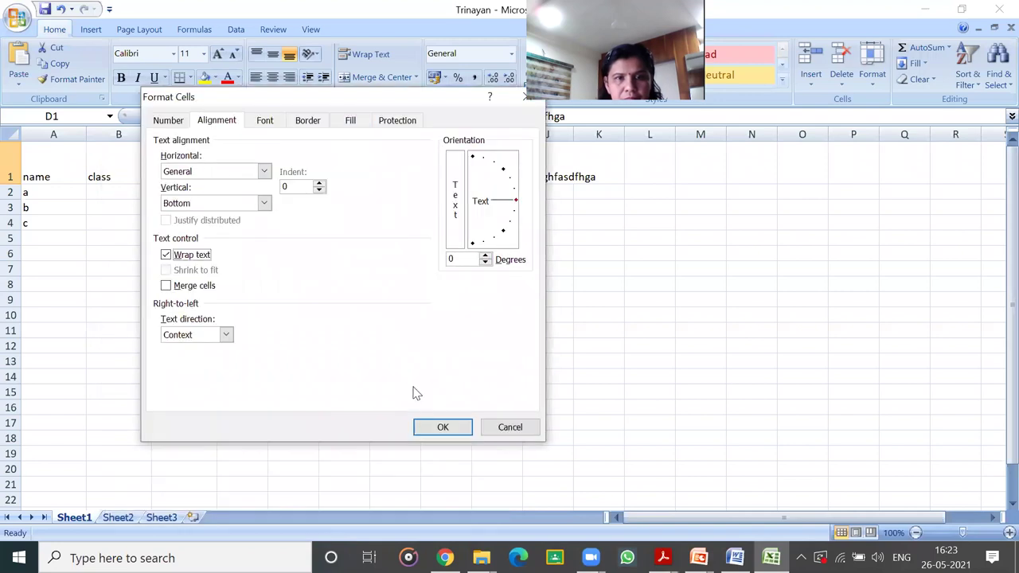
click(432, 427)
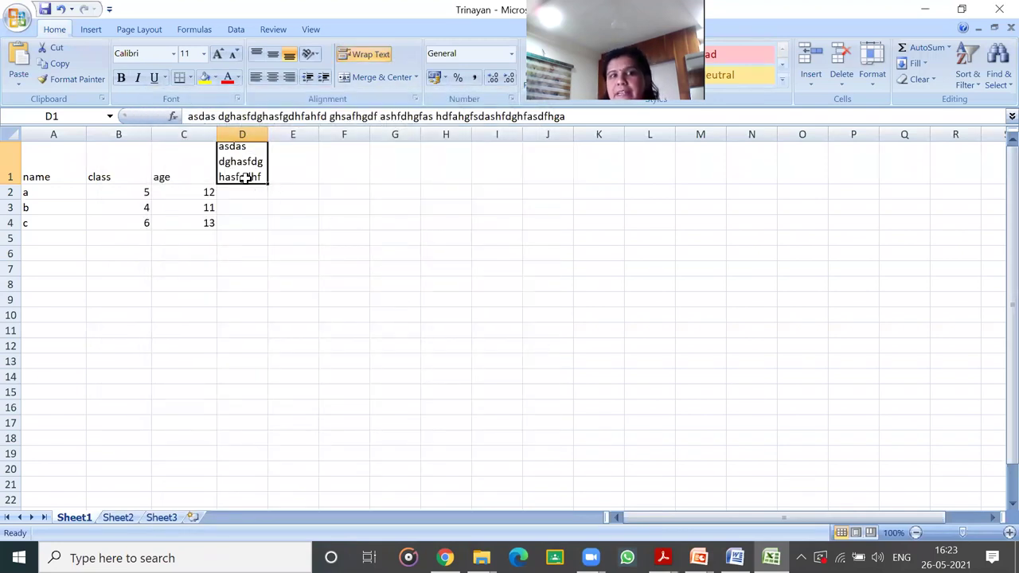
- Widen column D and increase the height of row 1 to fit all the wrapped text of cell D1
drag(265, 135, 328, 135)
drag(12, 184, 14, 235)
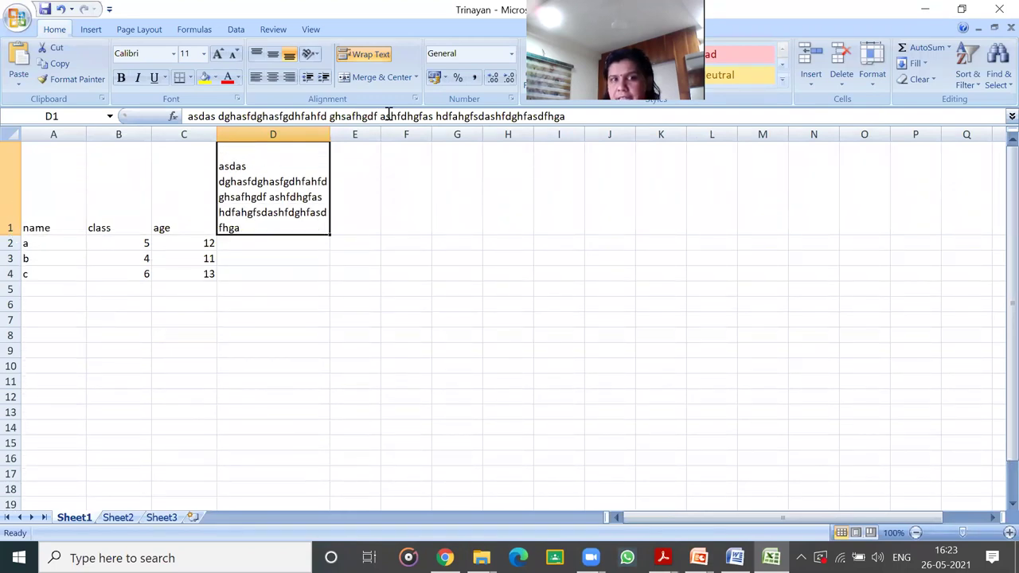
drag(329, 134, 342, 134)
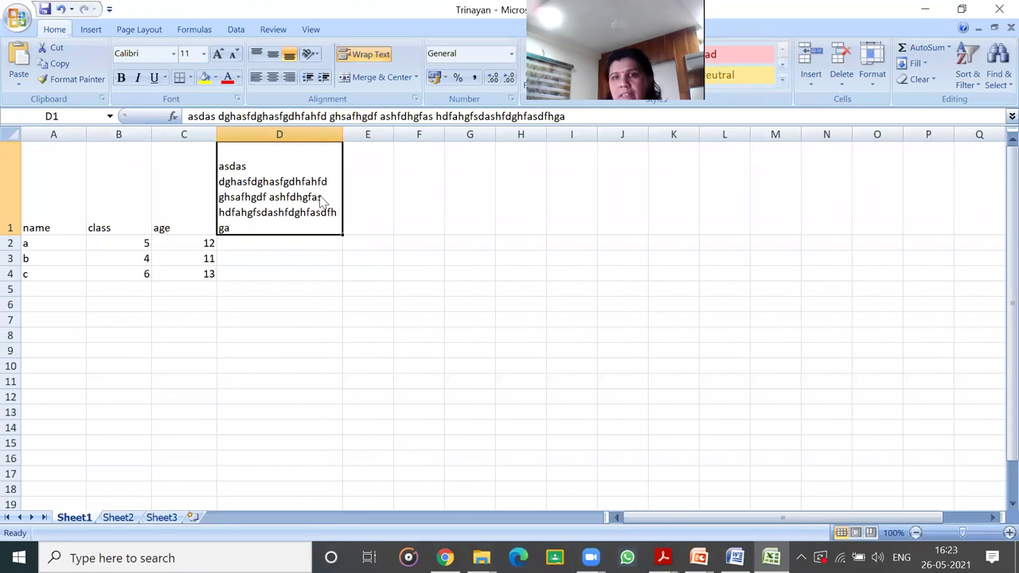
drag(60, 203, 191, 204)
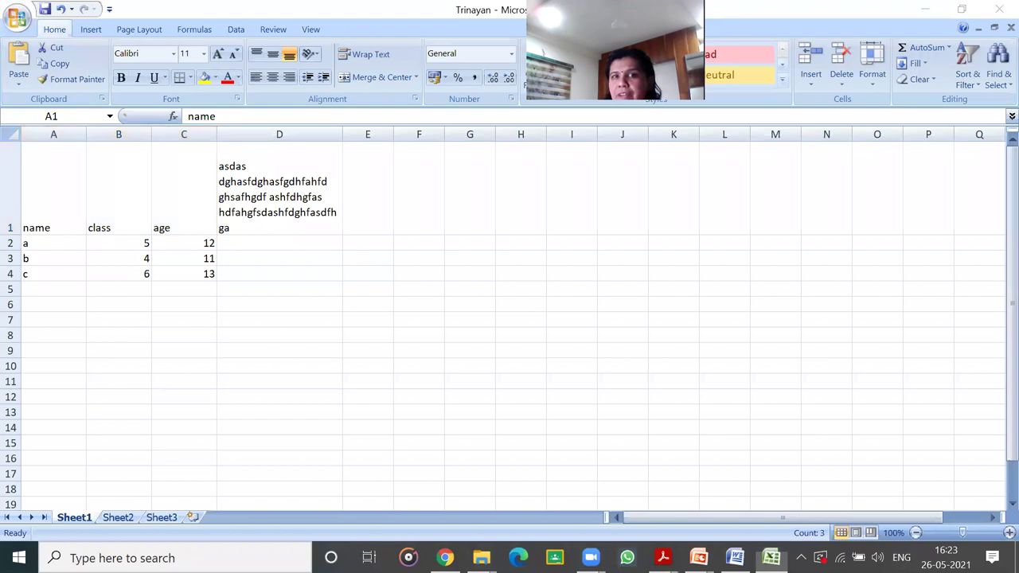
click(281, 206)
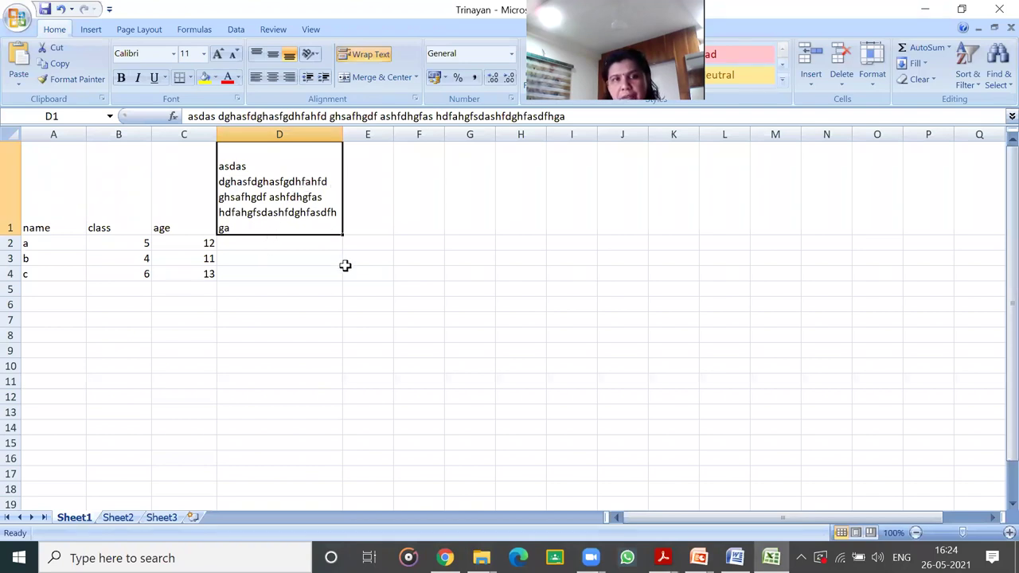
key(Down)
key(Down)
key(Down)
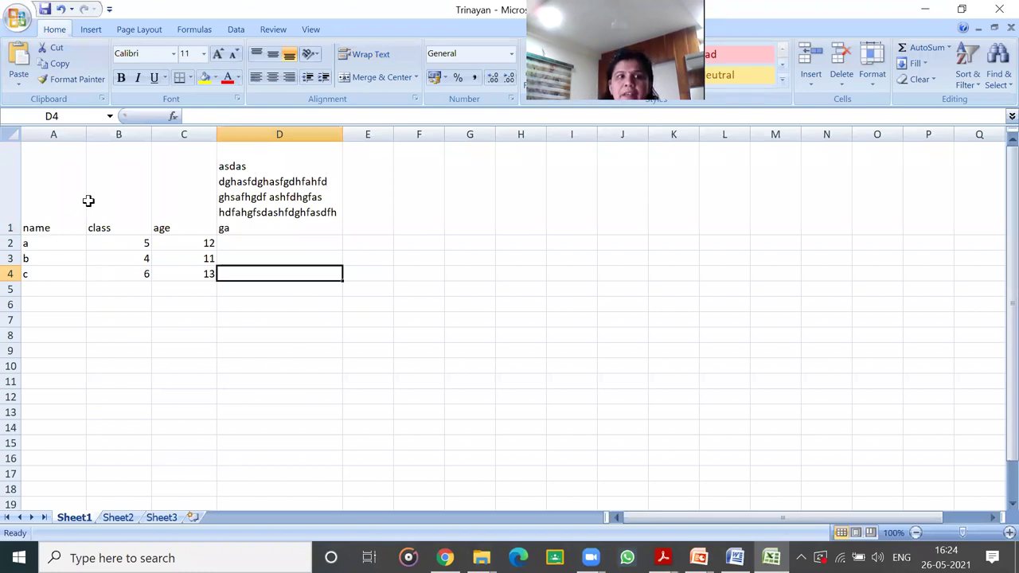
click(260, 197)
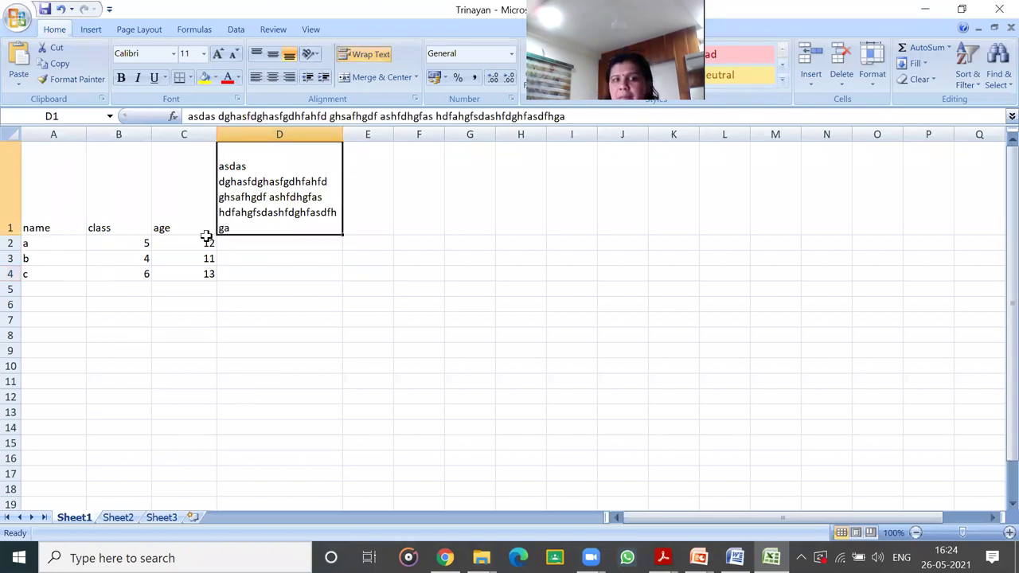
- Narrow column D and select columns A to D
drag(57, 249, 56, 274)
drag(339, 136, 32, 152)
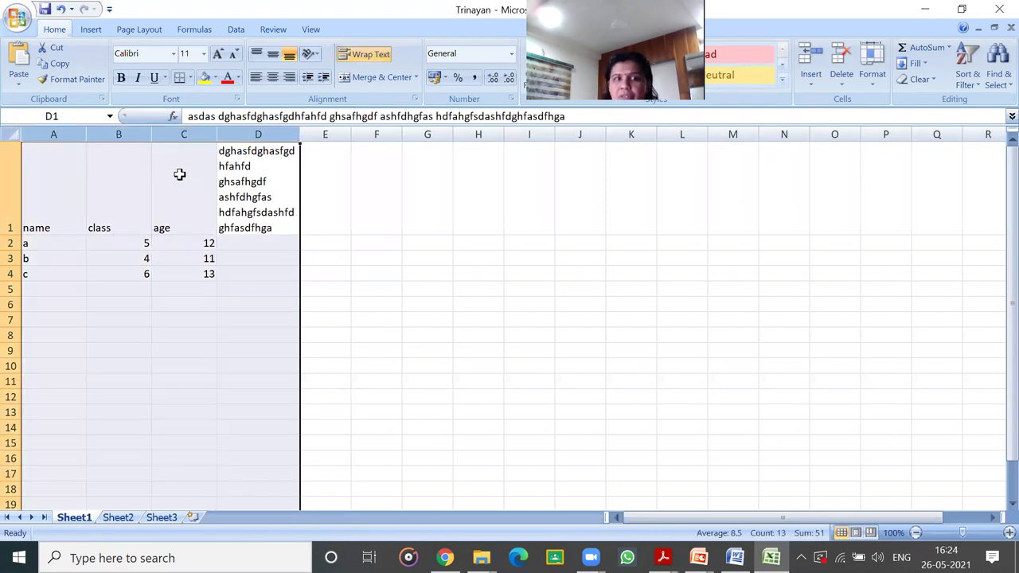
- Set the width of columns A to D to 16 and deselect them
right_click(245, 194)
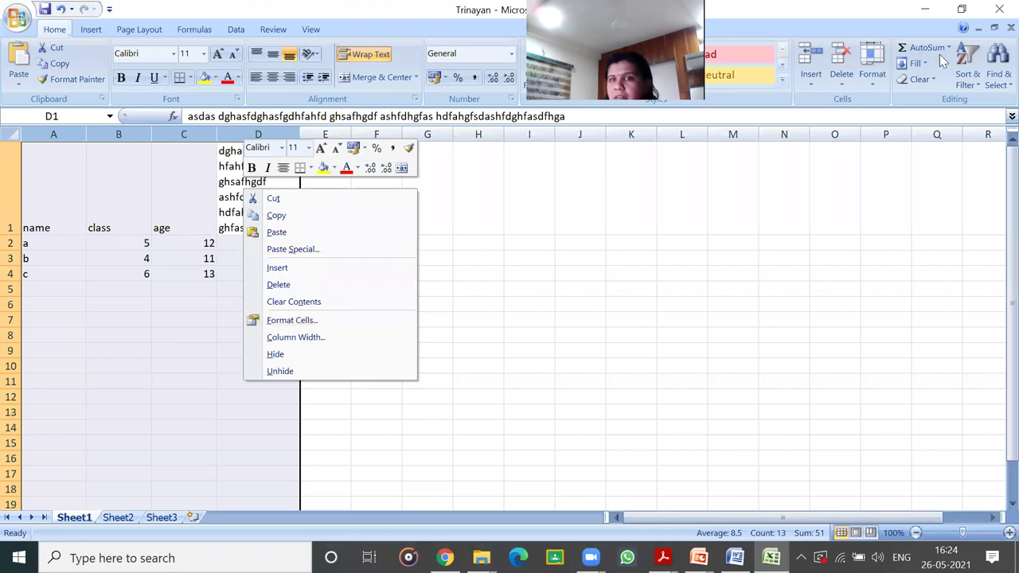
click(874, 65)
click(908, 153)
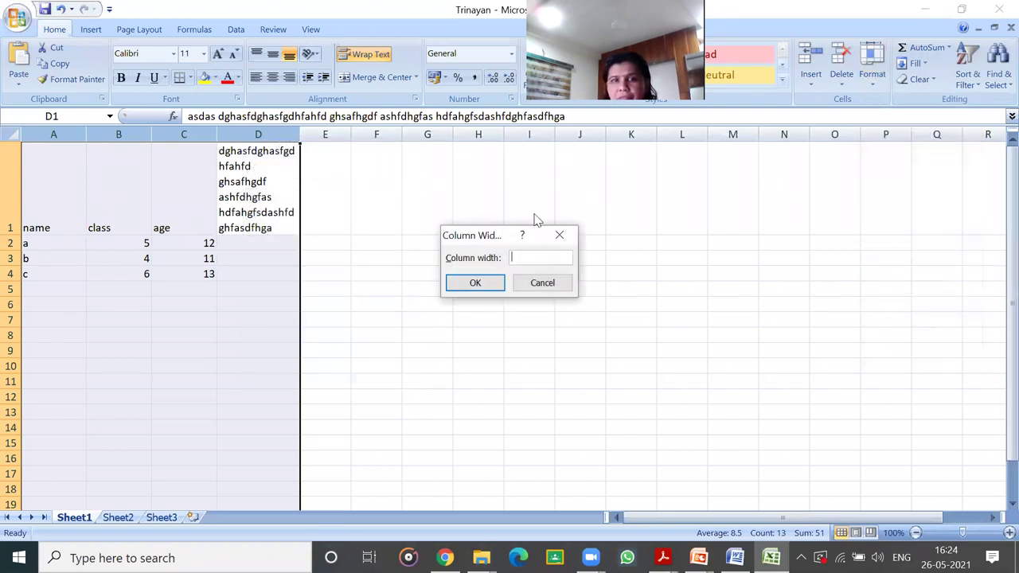
text(13)
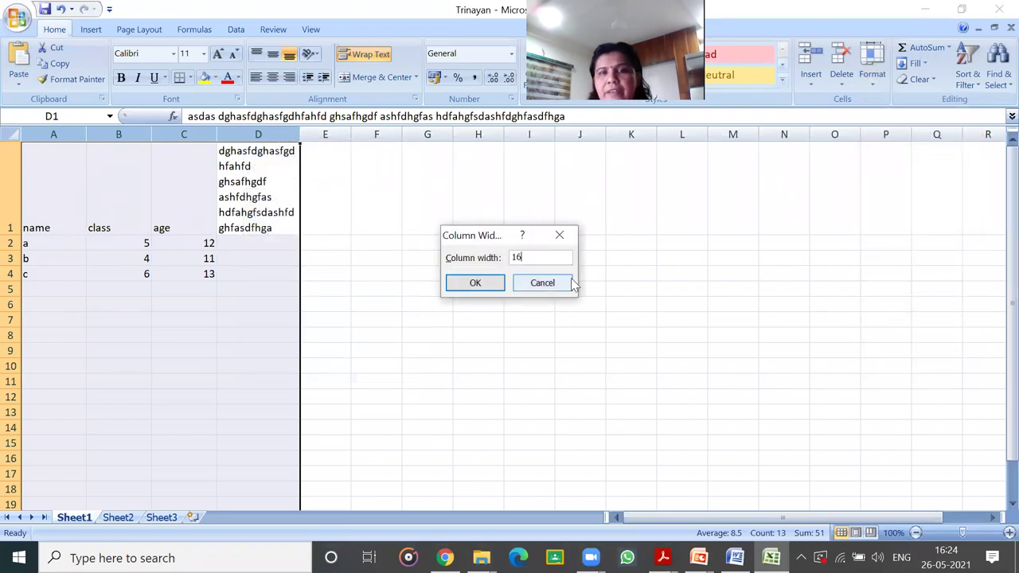
click(475, 282)
click(360, 302)
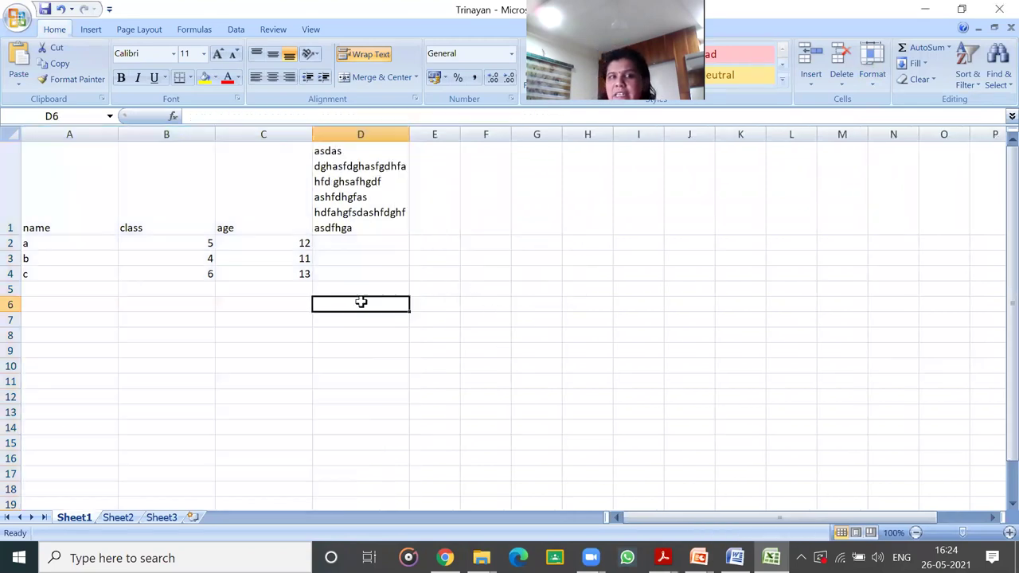
- Slightly reduce the height of row 1, and undo both this and the shared width change of columns A to D
click(336, 167)
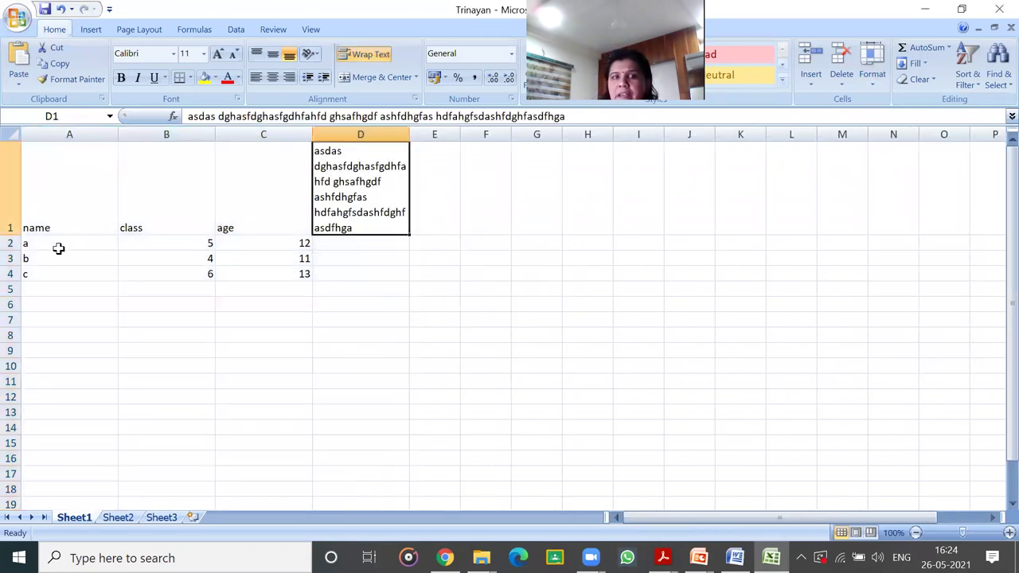
mouse_move(14, 232)
mouse_down()
mouse_move(16, 266)
mouse_move(16, 229)
mouse_up()
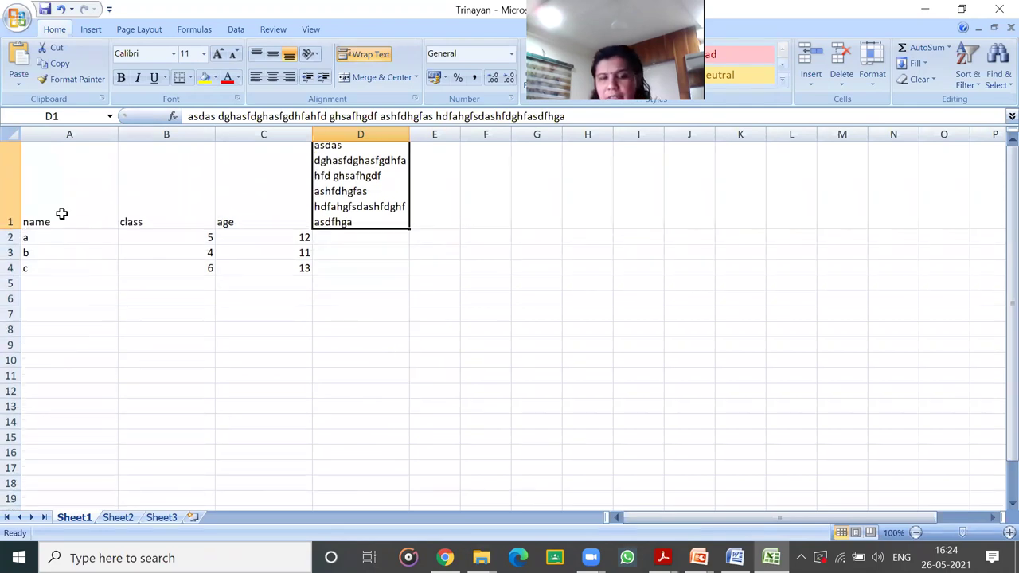
key(ctrl+z)
key(ctrl+z)
key(ctrl+z)
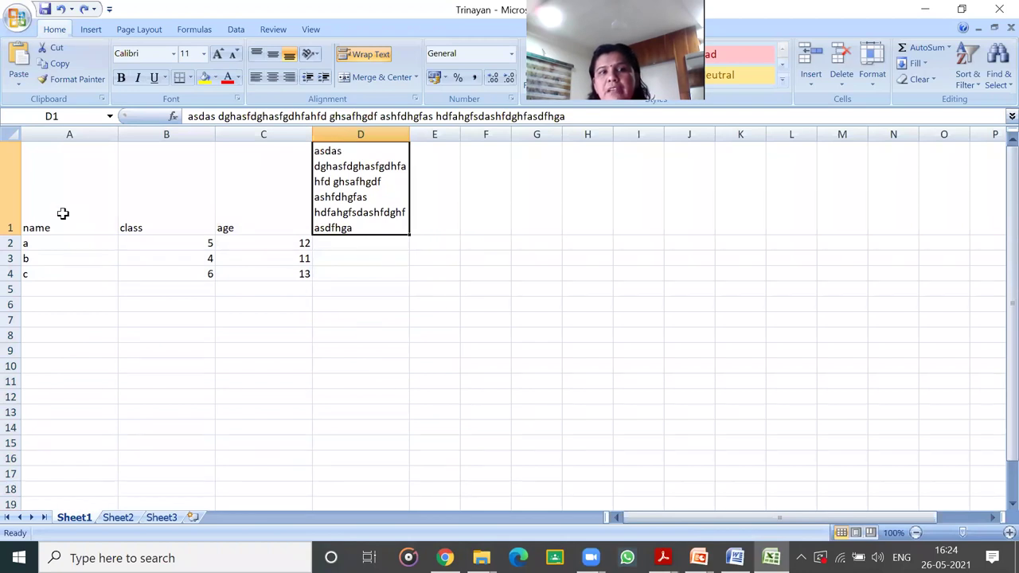
click(320, 260)
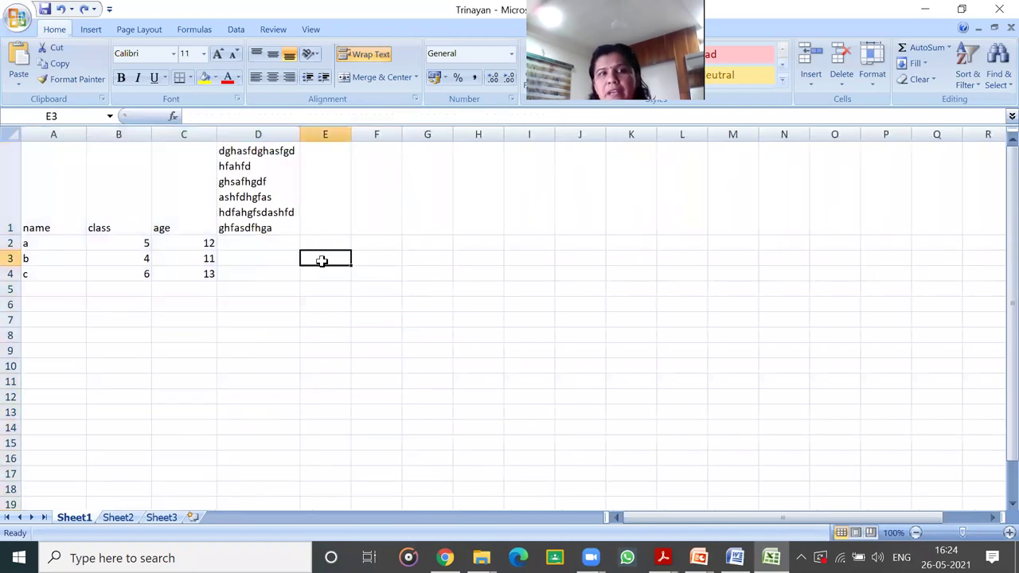
- AutoFit the height of row 1 to the wrapped text in cell D1
click(221, 187)
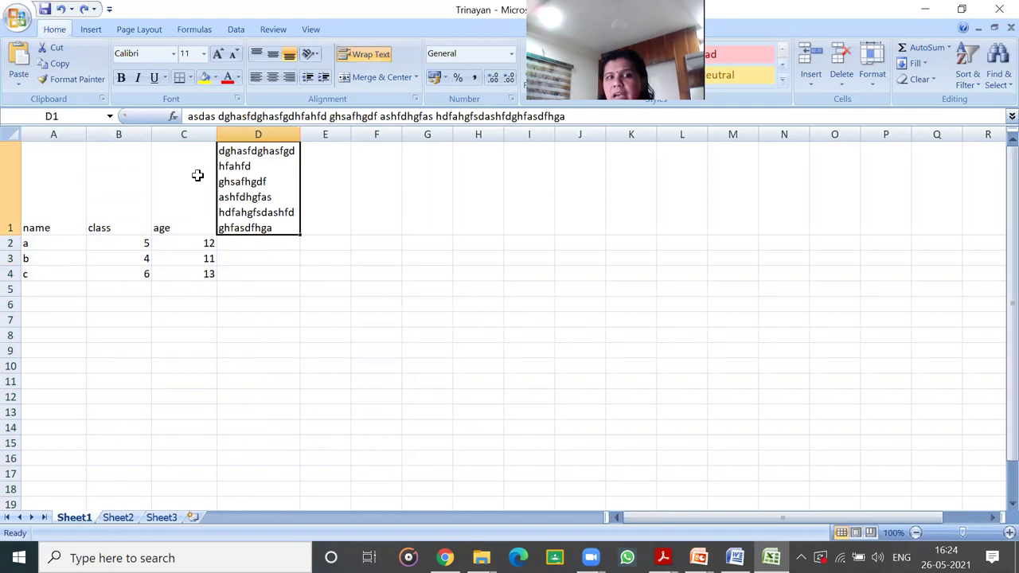
click(879, 85)
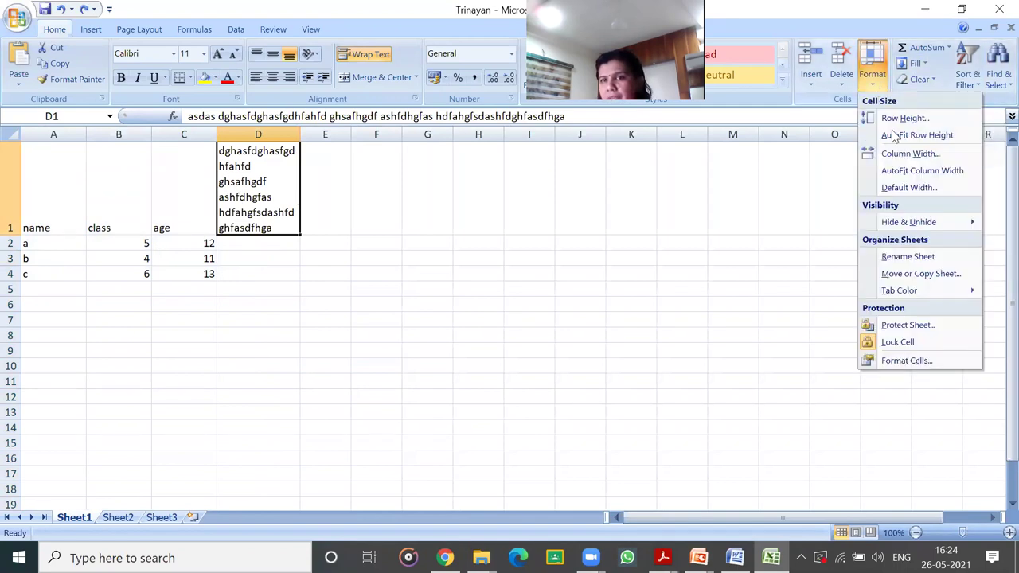
click(891, 134)
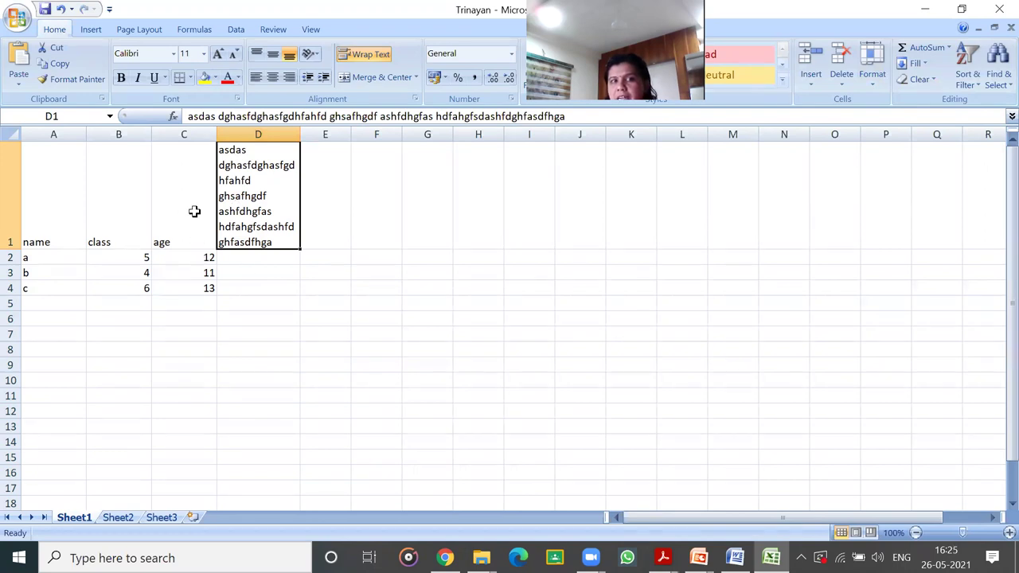
- AutoFit the widths of the age, class and name columns (C, B and A), one column at a time
click(192, 132)
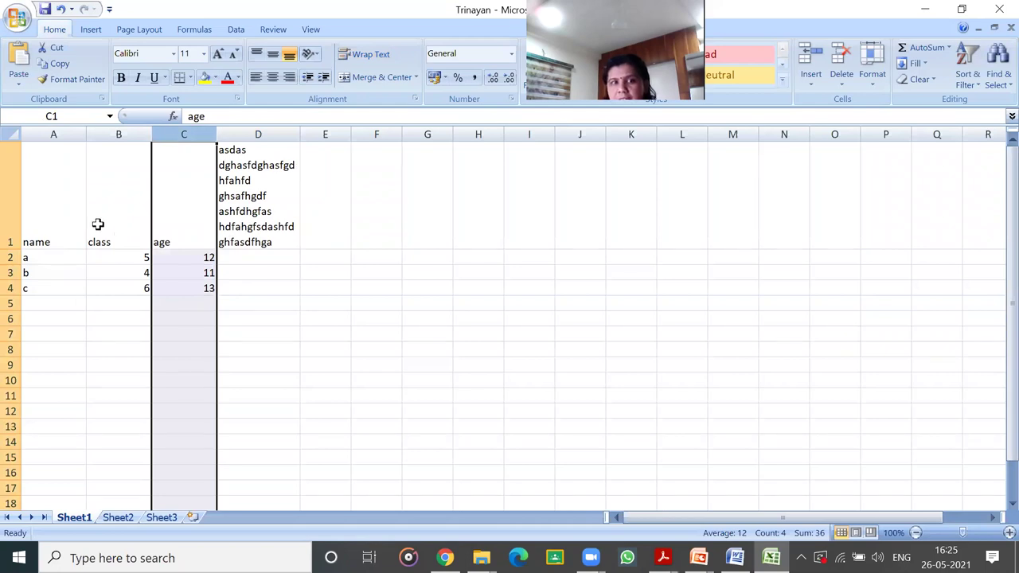
click(871, 83)
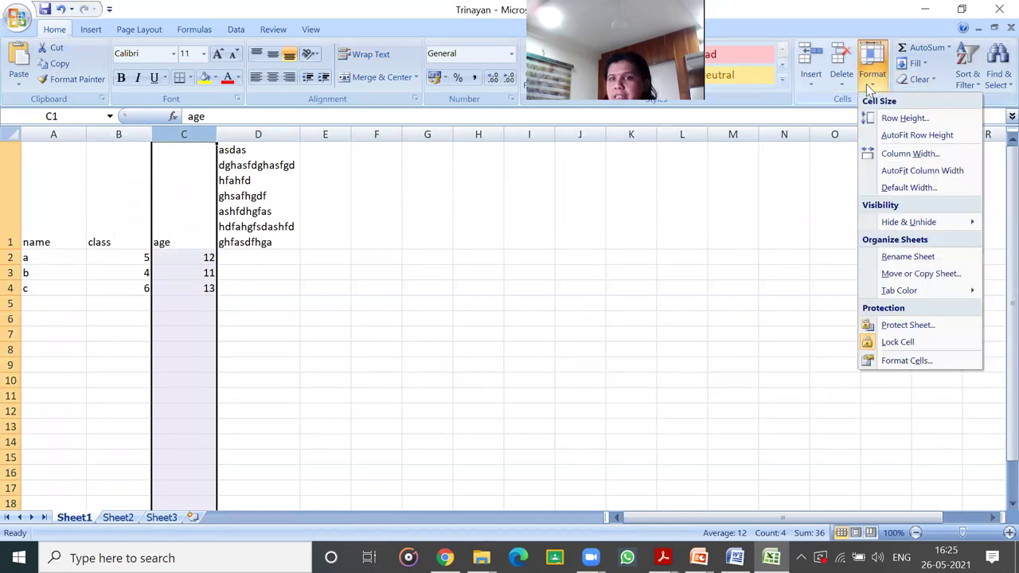
click(906, 171)
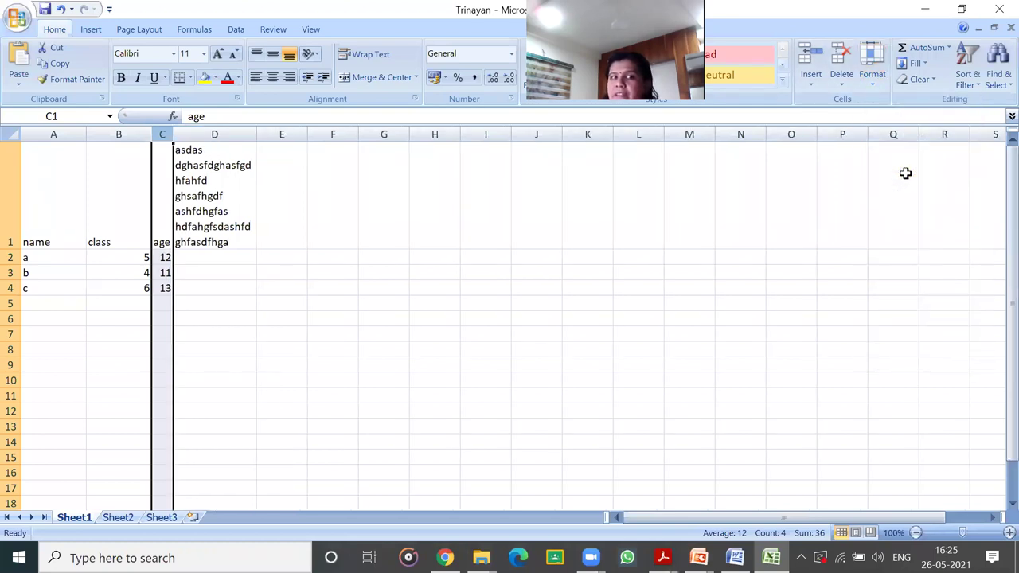
click(118, 134)
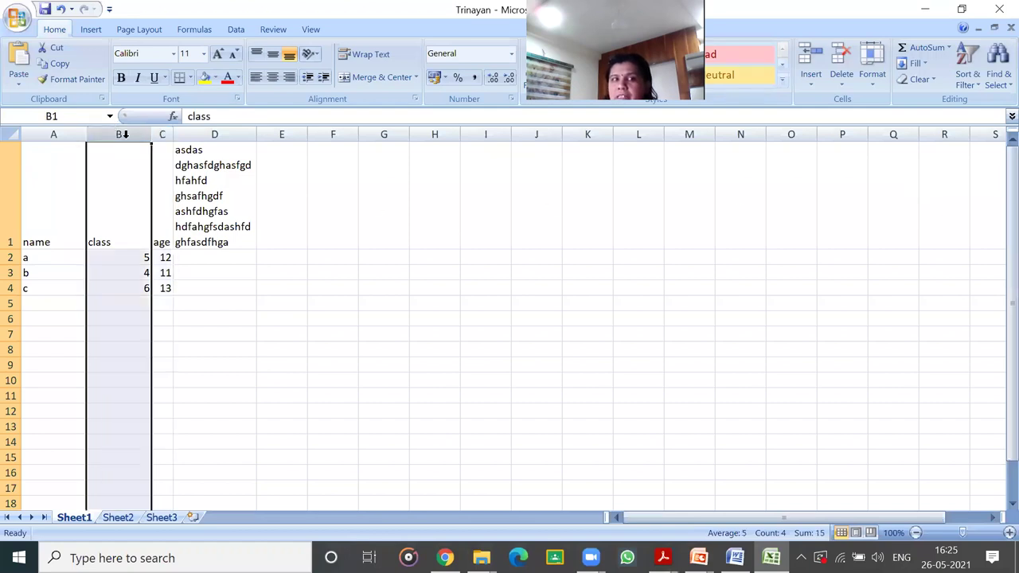
click(883, 84)
click(904, 172)
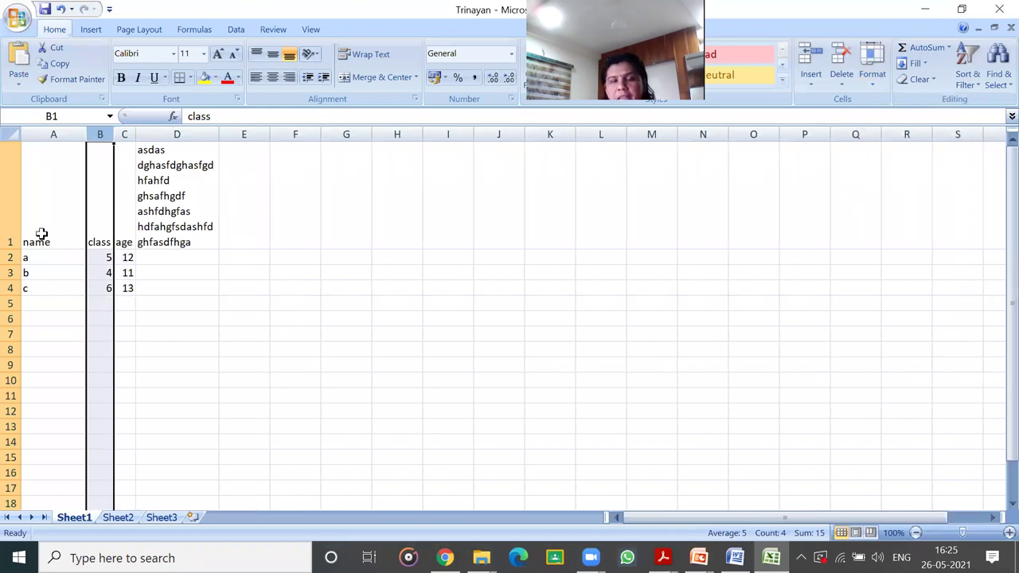
click(54, 134)
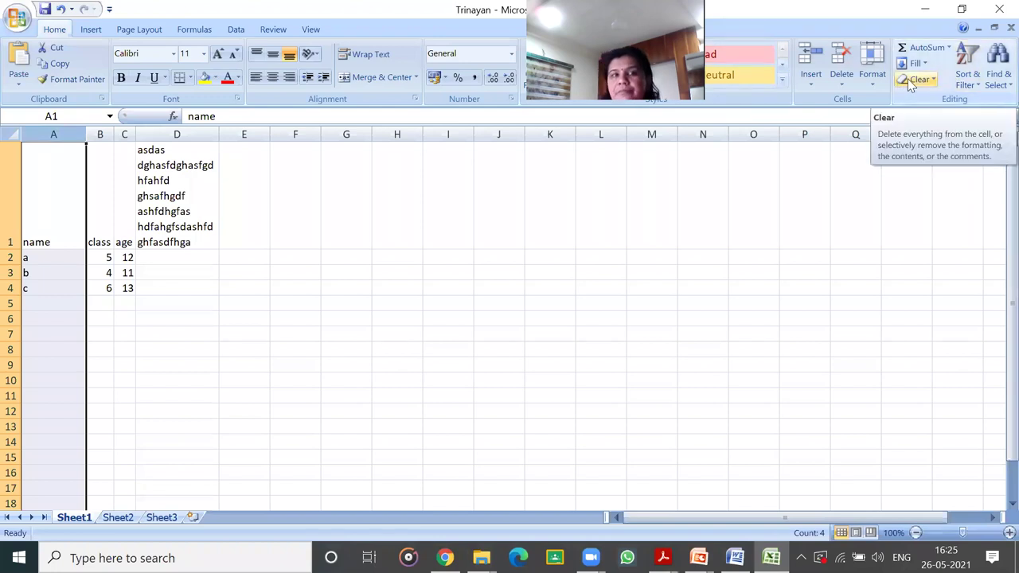
click(872, 76)
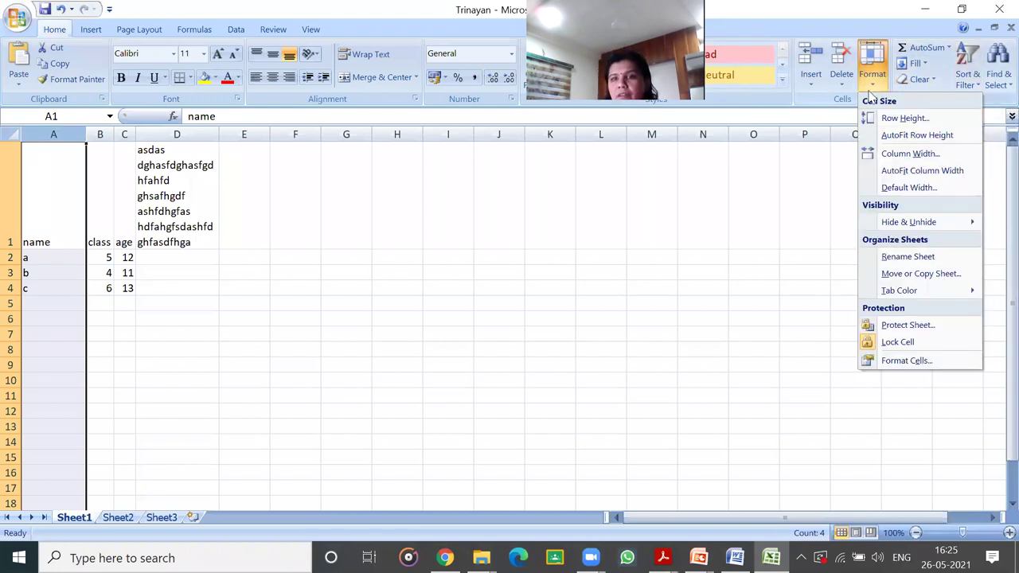
click(906, 170)
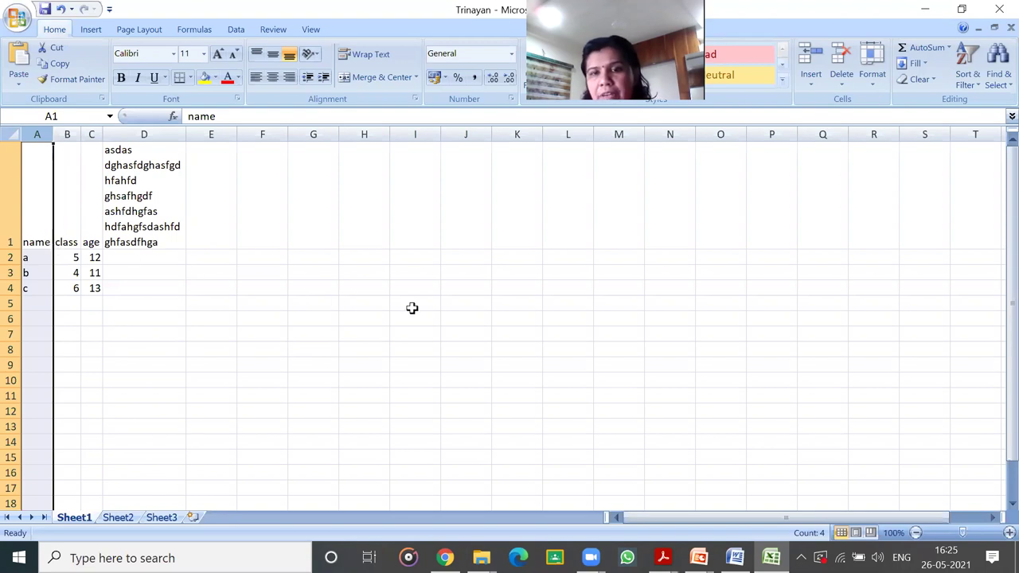
- Widen column D to spread the wrapped text over fewer lines, and select column B
click(159, 242)
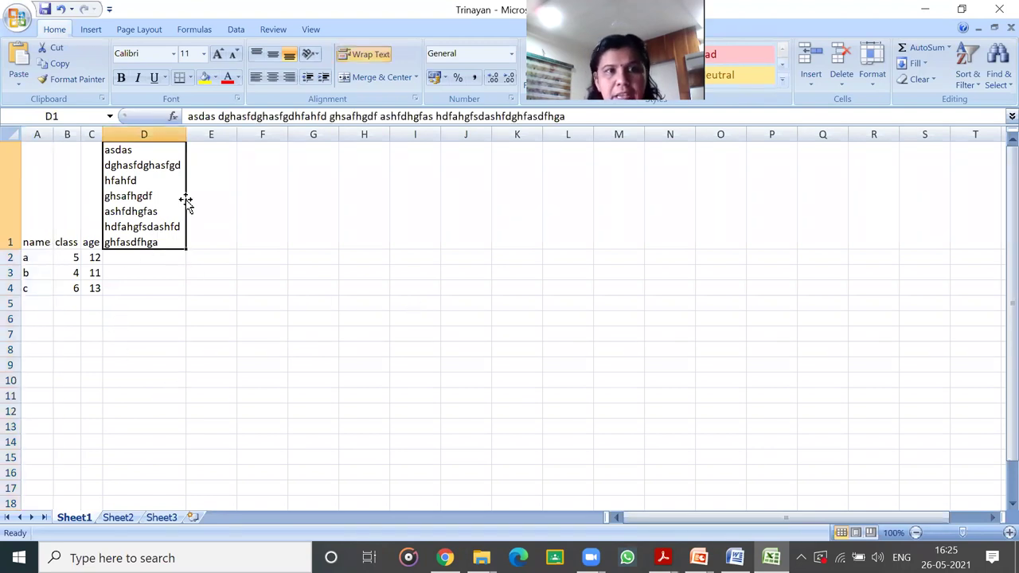
drag(186, 132, 232, 138)
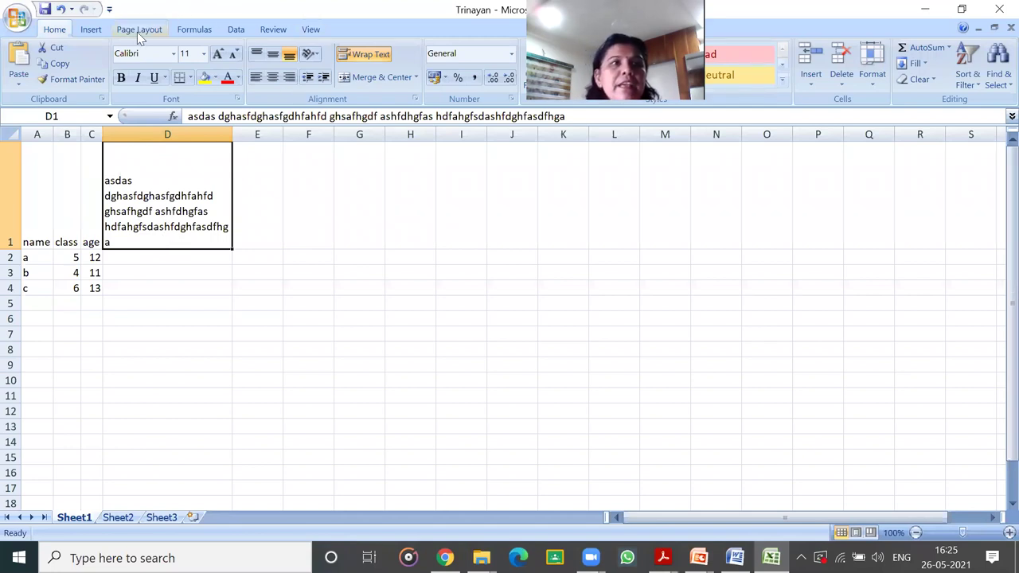
click(66, 133)
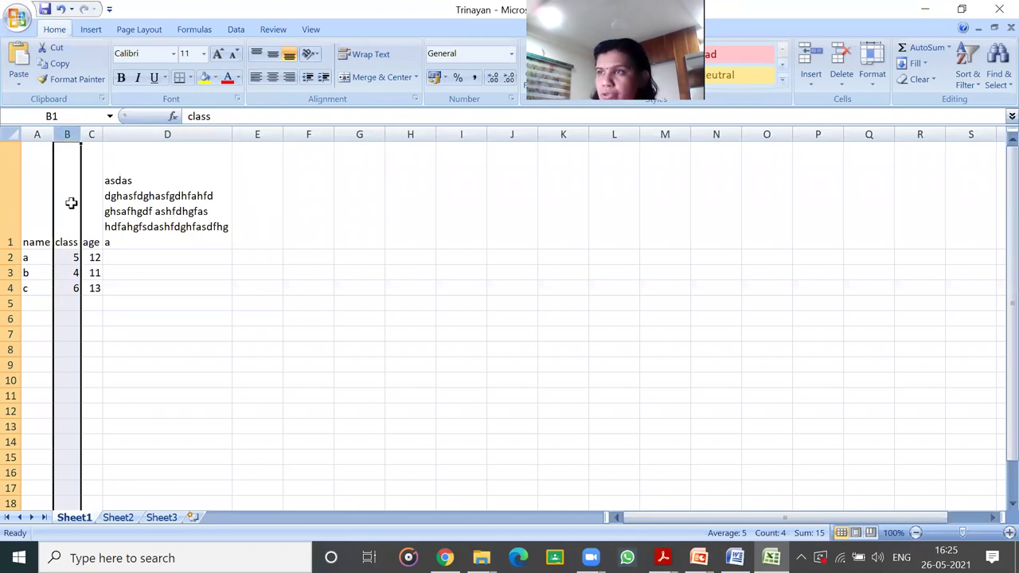
- Insert a blank column in front of the class column
right_click(61, 133)
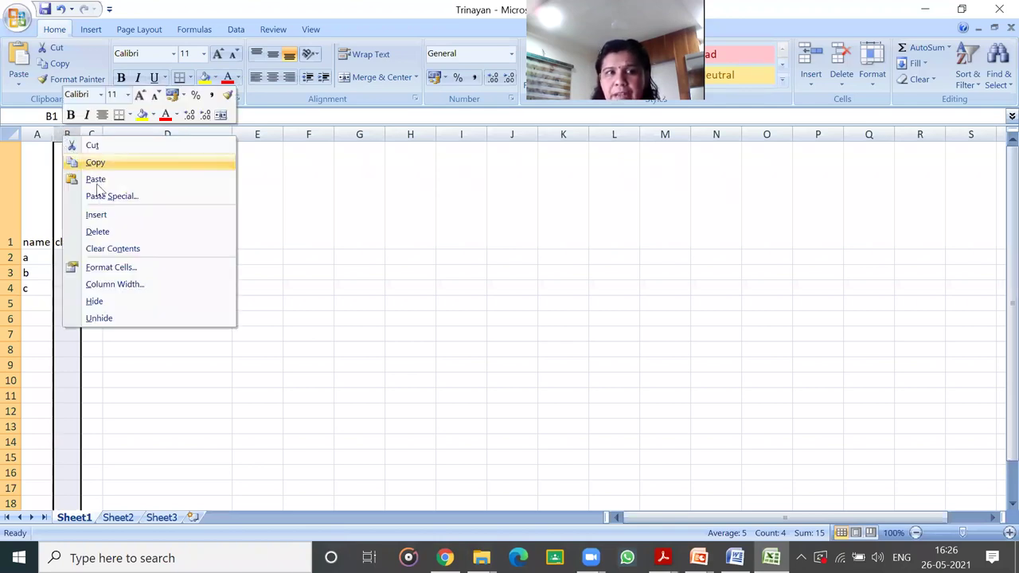
click(118, 215)
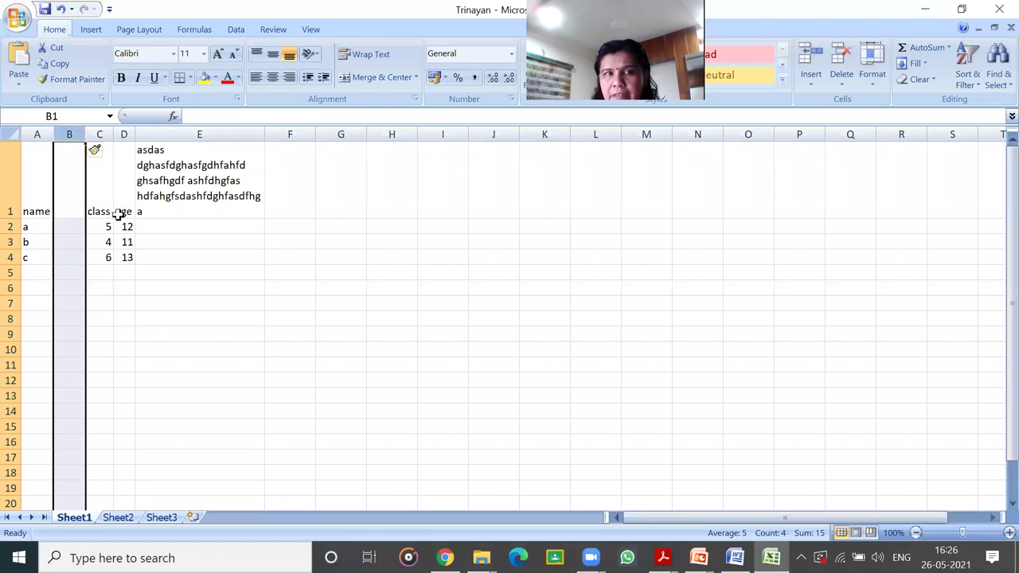
click(76, 186)
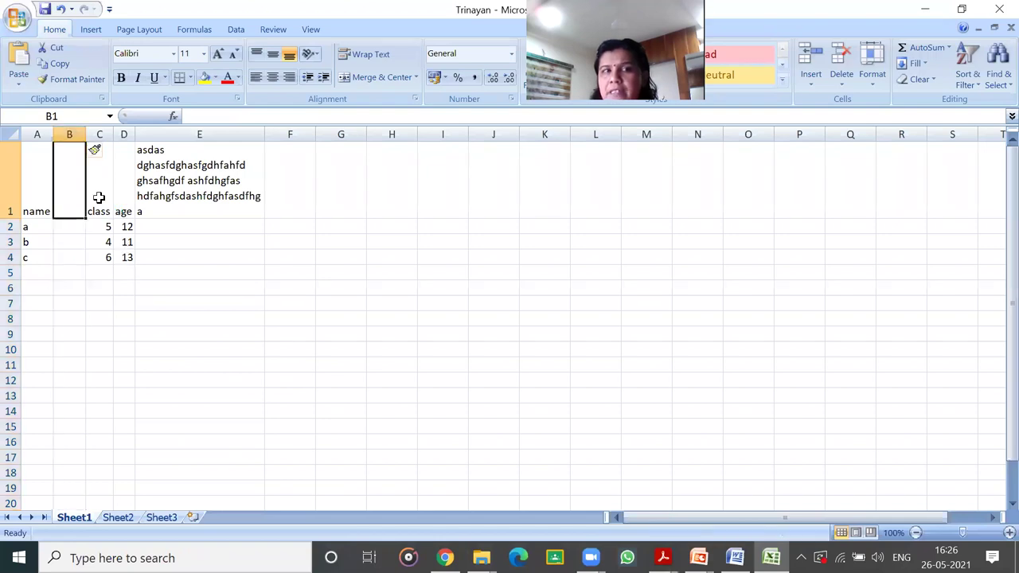
- Insert two blank columns in front of the class column by selecting class and age together, and undo all the column insertions
click(99, 133)
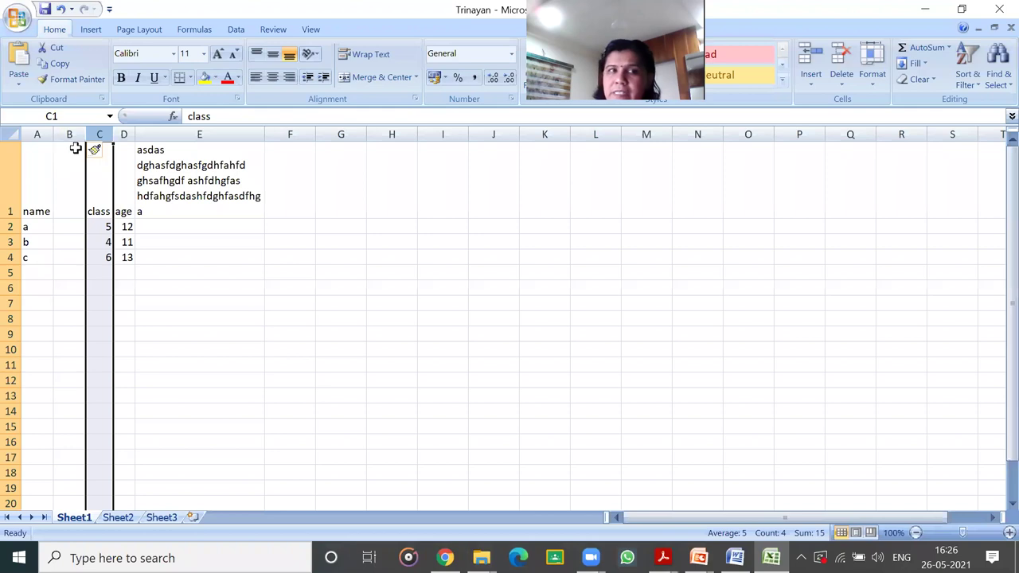
drag(125, 131, 104, 129)
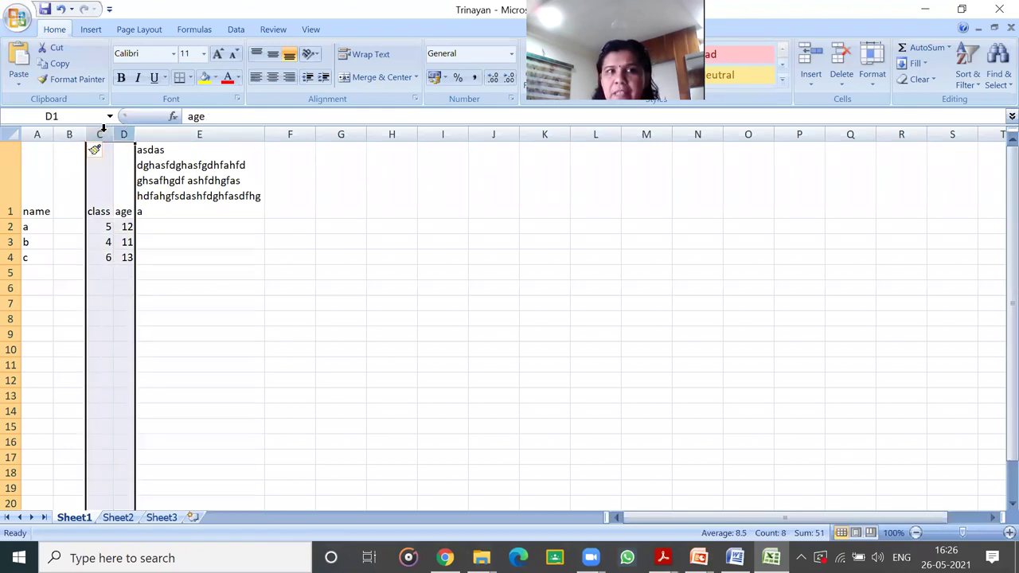
right_click(103, 129)
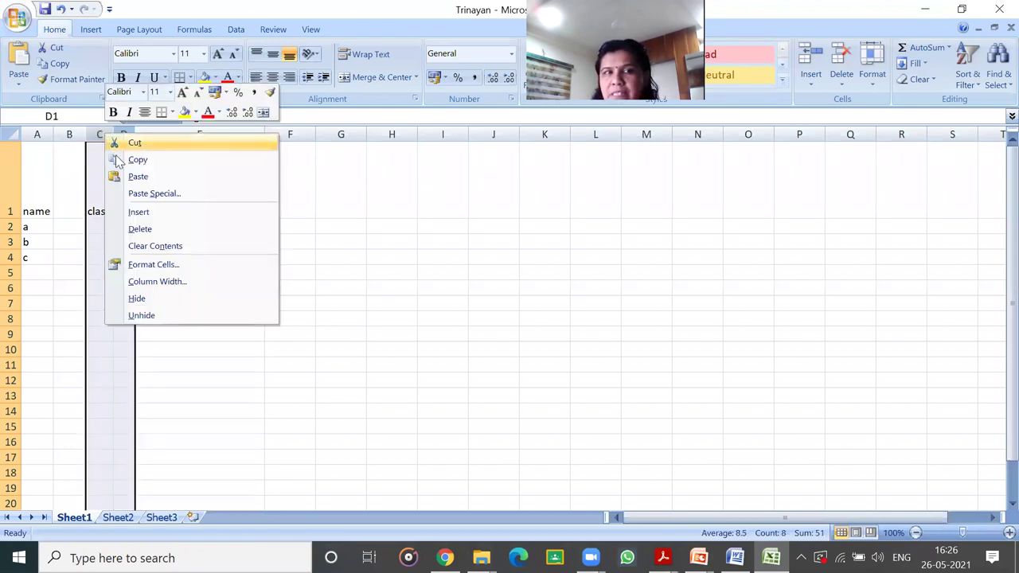
click(142, 212)
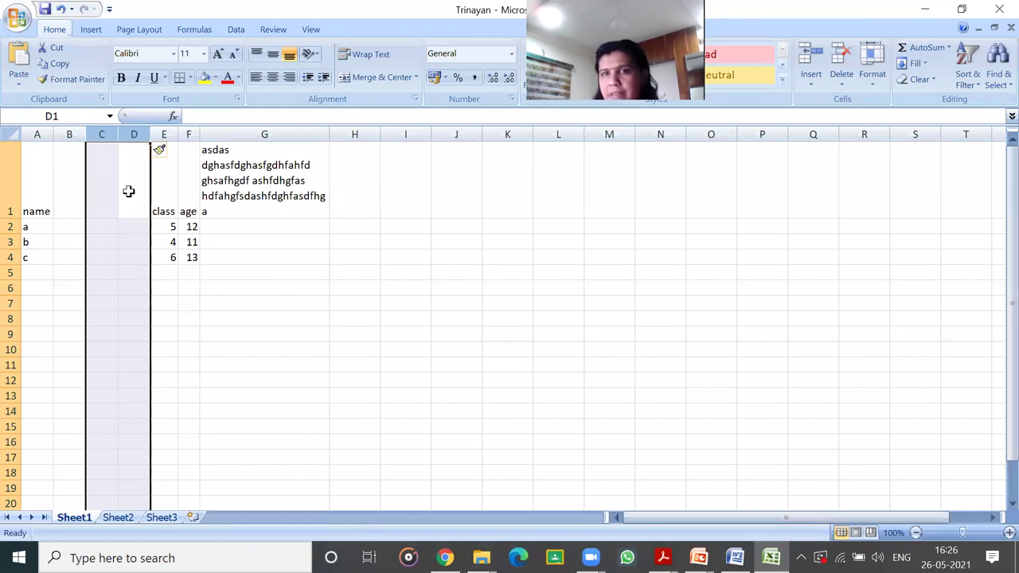
key(ctrl+z)
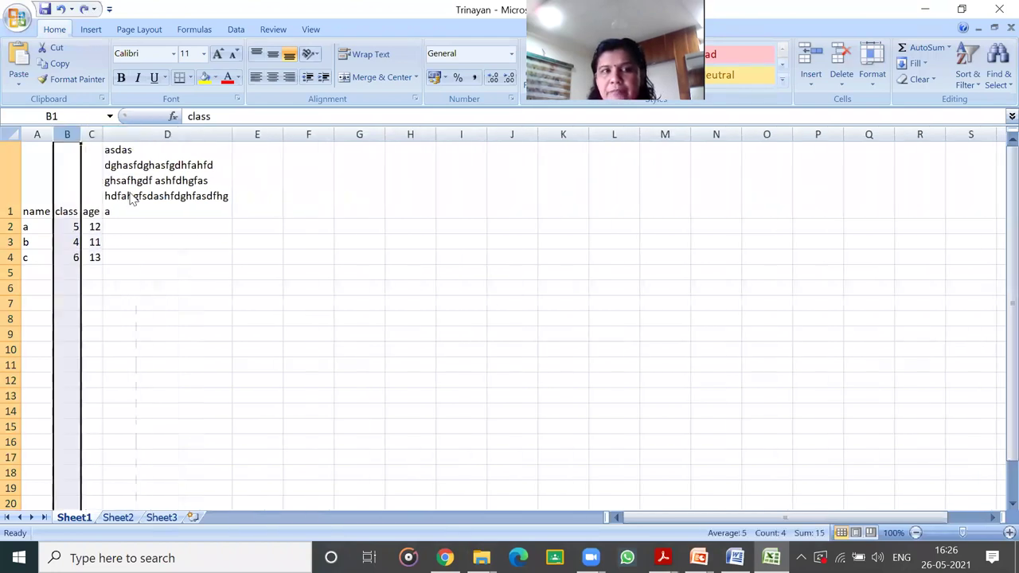
click(137, 239)
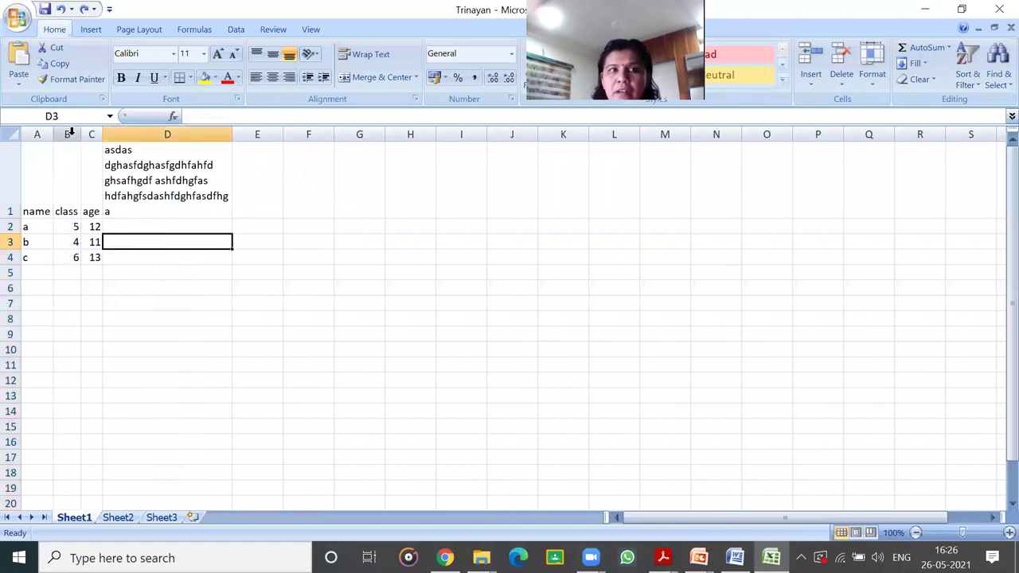
- Insert an entire column at cell B1 using the cell insertion options, and undo the insertion
click(71, 175)
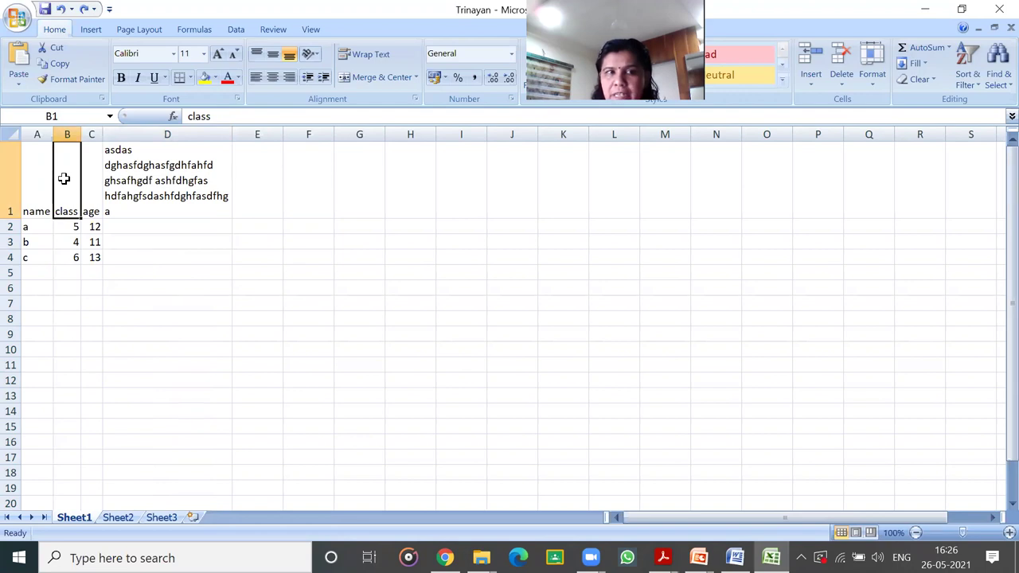
right_click(65, 182)
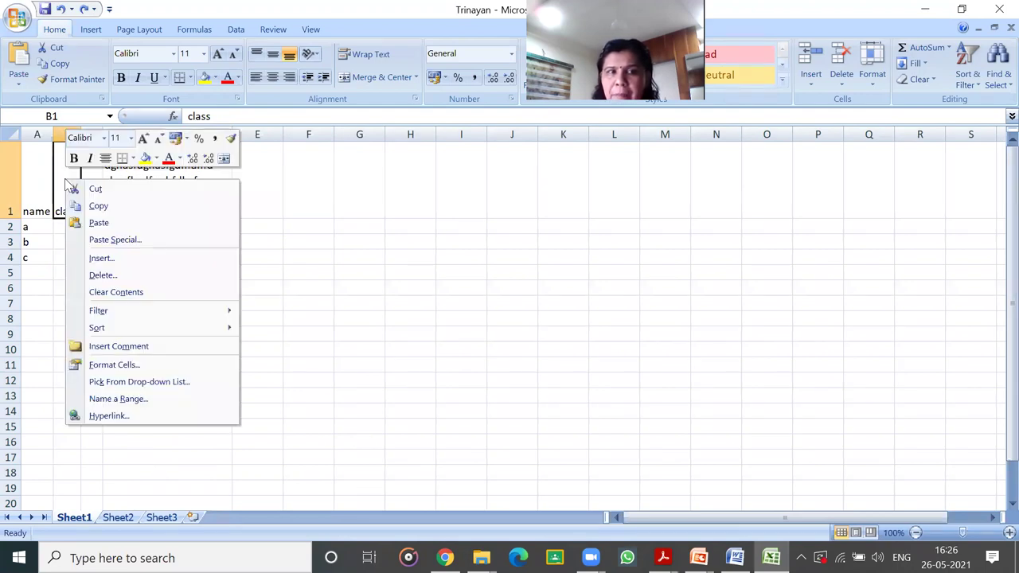
click(101, 260)
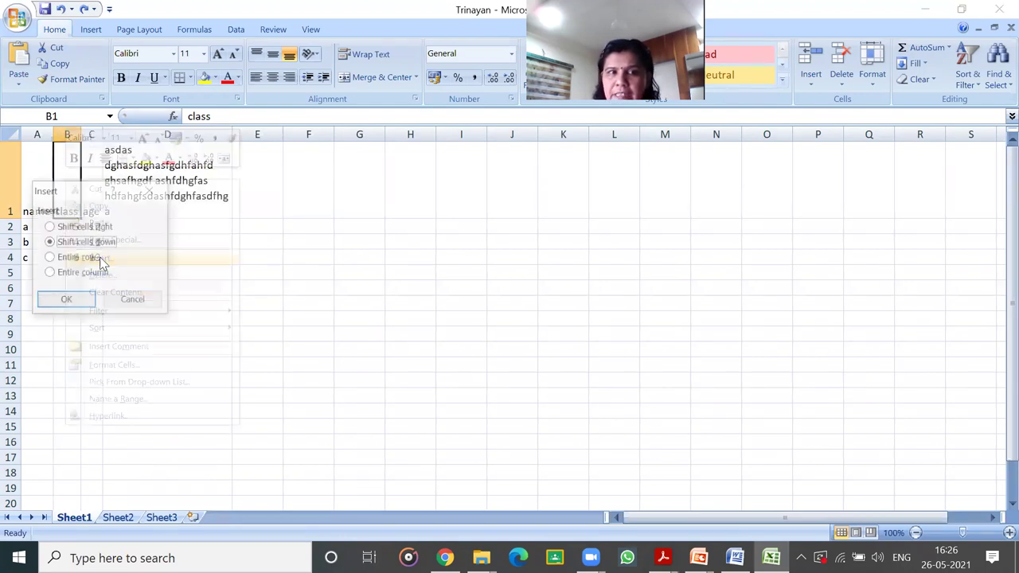
click(94, 273)
click(83, 301)
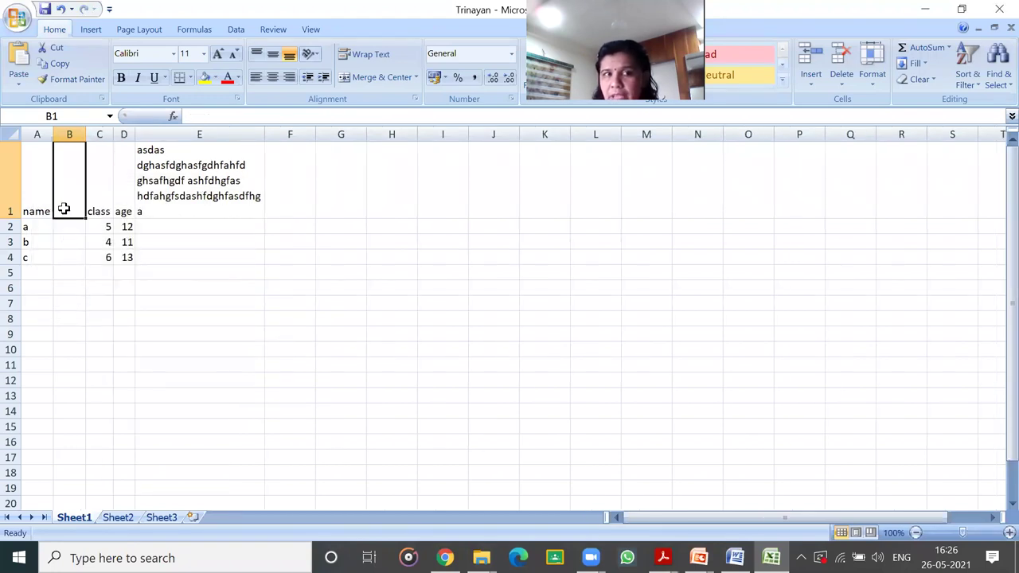
key(ctrl+z)
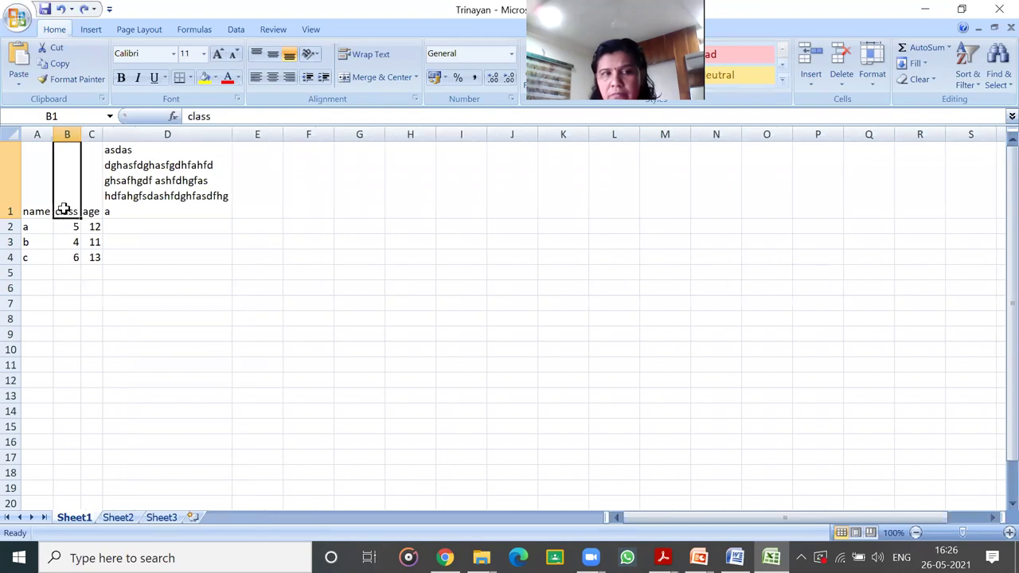
- Insert a sheet column at cell B1, between the name and class columns
click(90, 31)
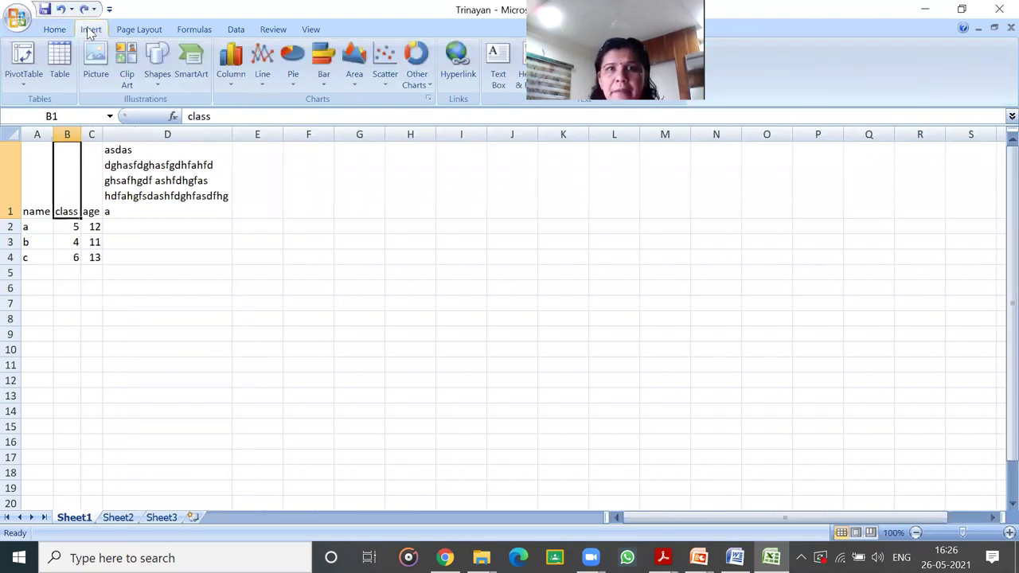
click(65, 30)
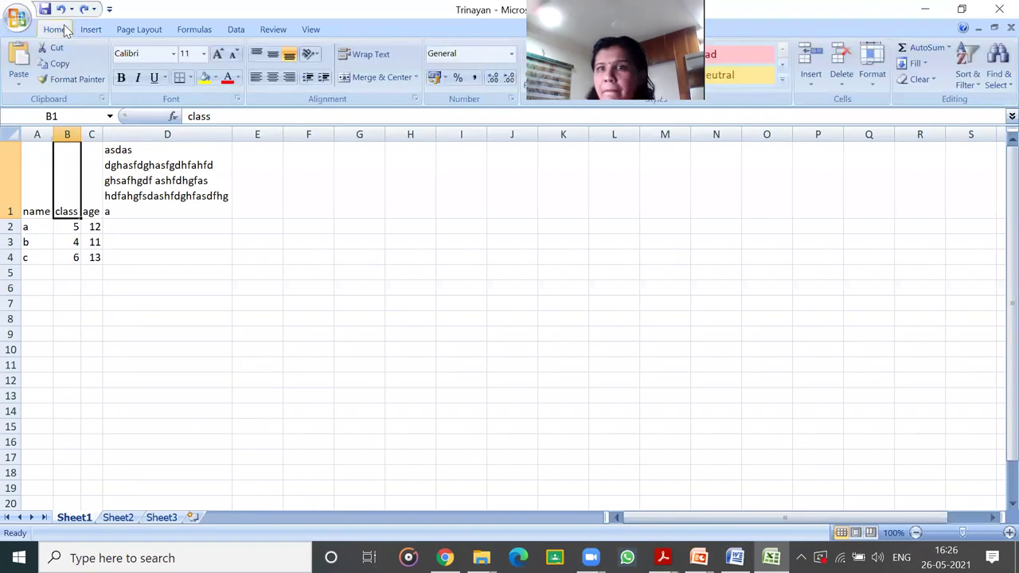
click(809, 83)
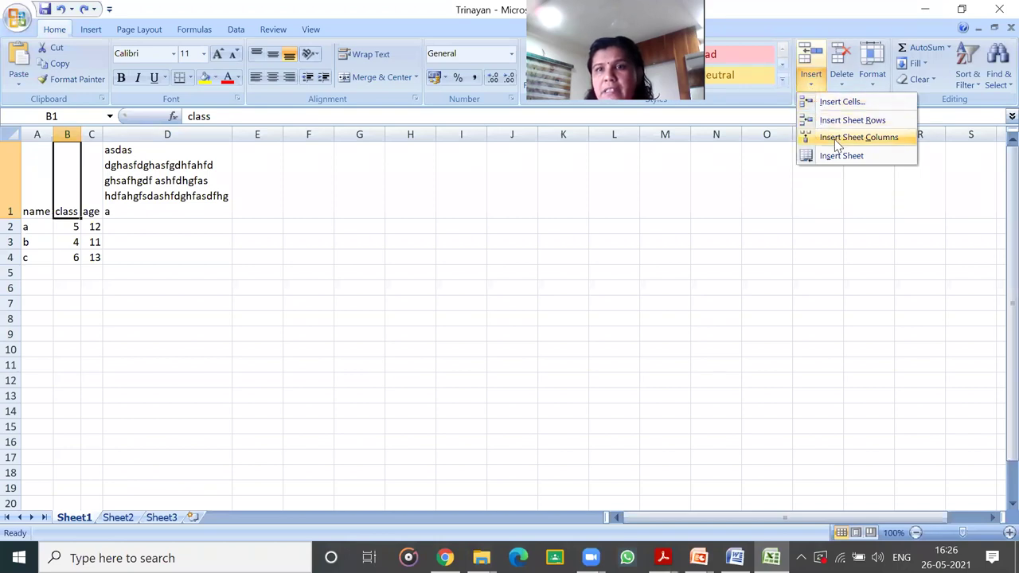
click(834, 137)
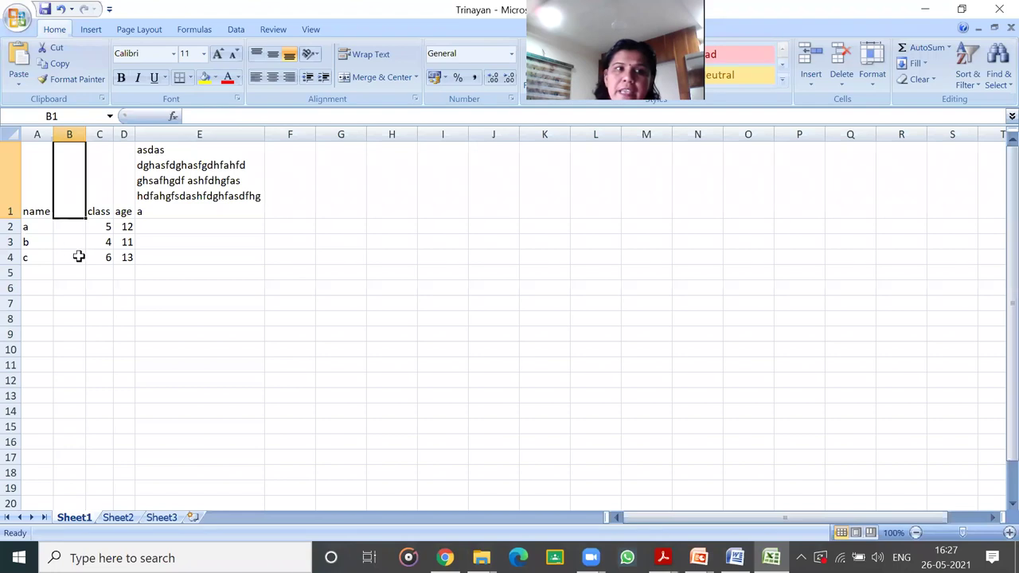
- Insert a blank row directly below the header row, above the record for a
click(11, 227)
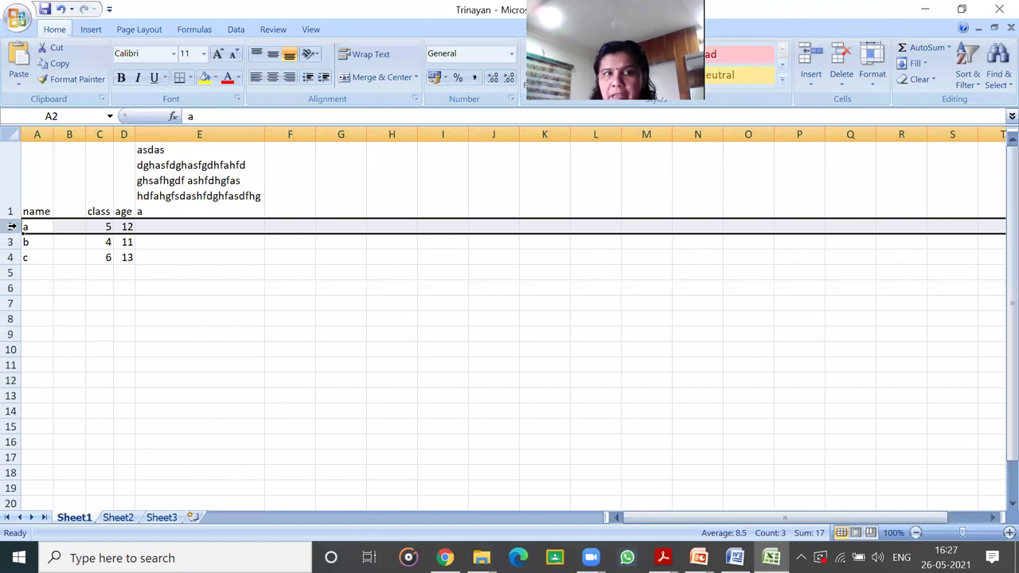
right_click(11, 227)
click(78, 303)
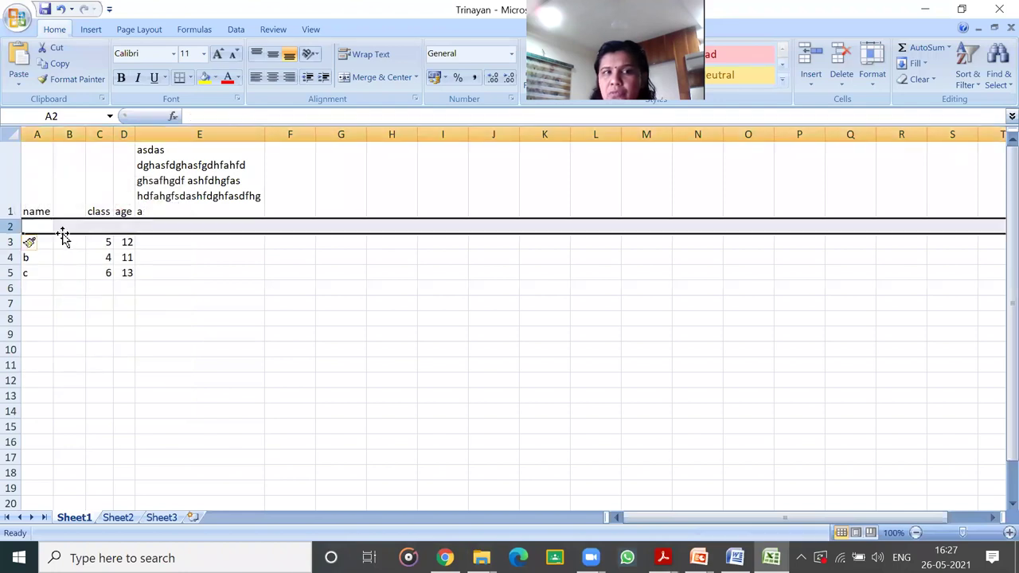
click(137, 301)
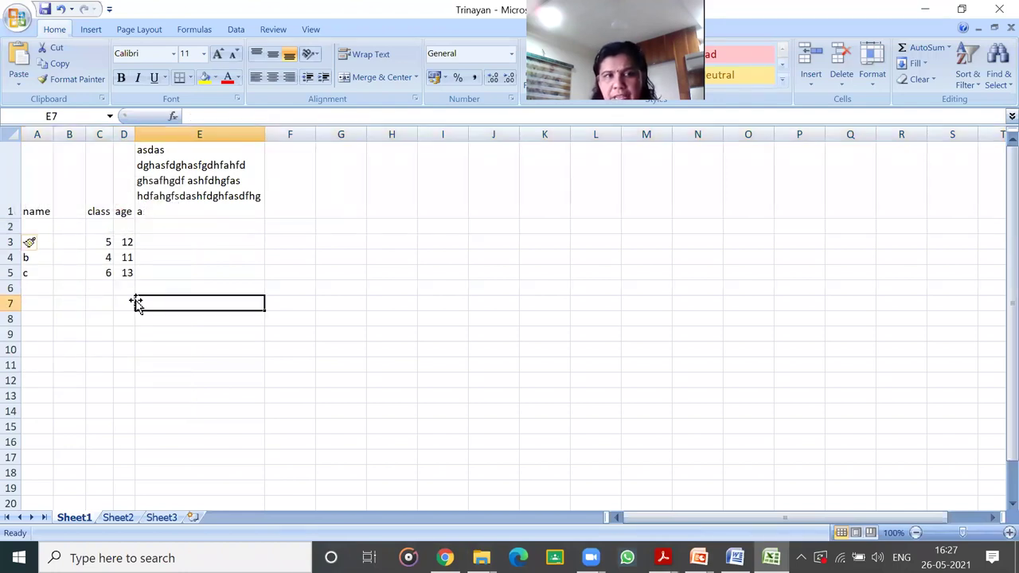
- Insert three blank rows above the records a, b and c by selecting rows 3 to 5
drag(8, 243, 10, 275)
right_click(72, 265)
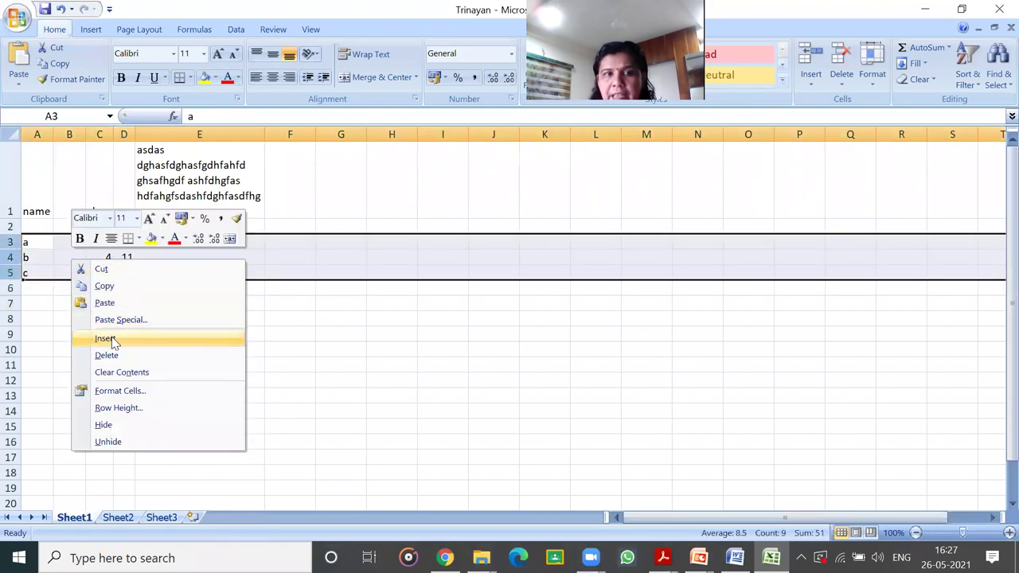
click(111, 335)
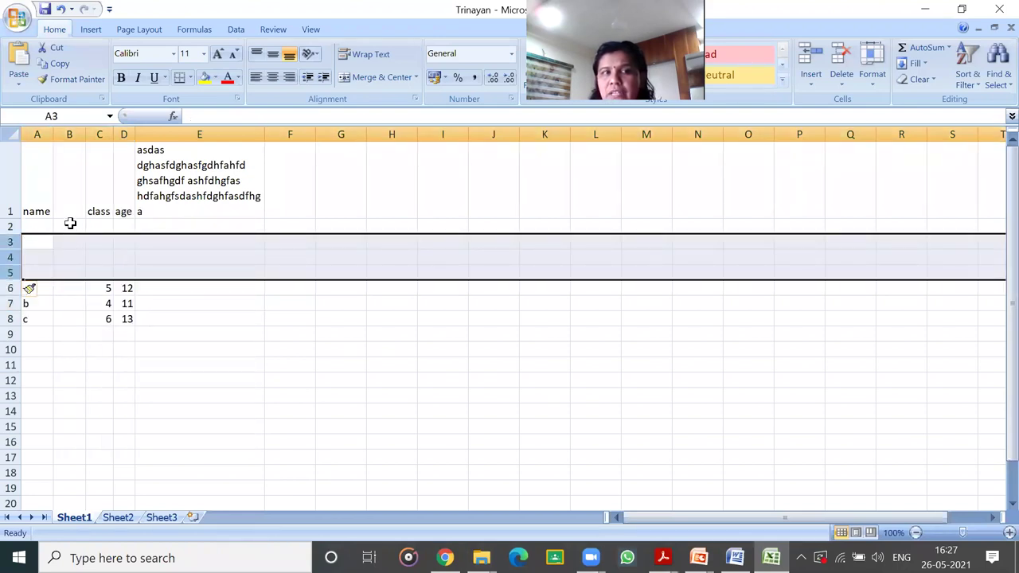
click(198, 333)
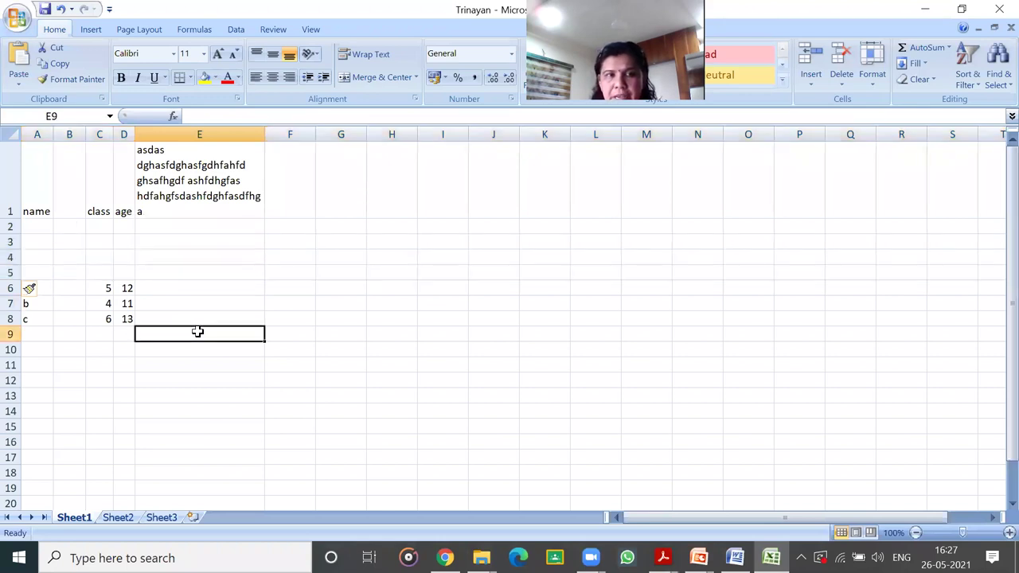
click(12, 227)
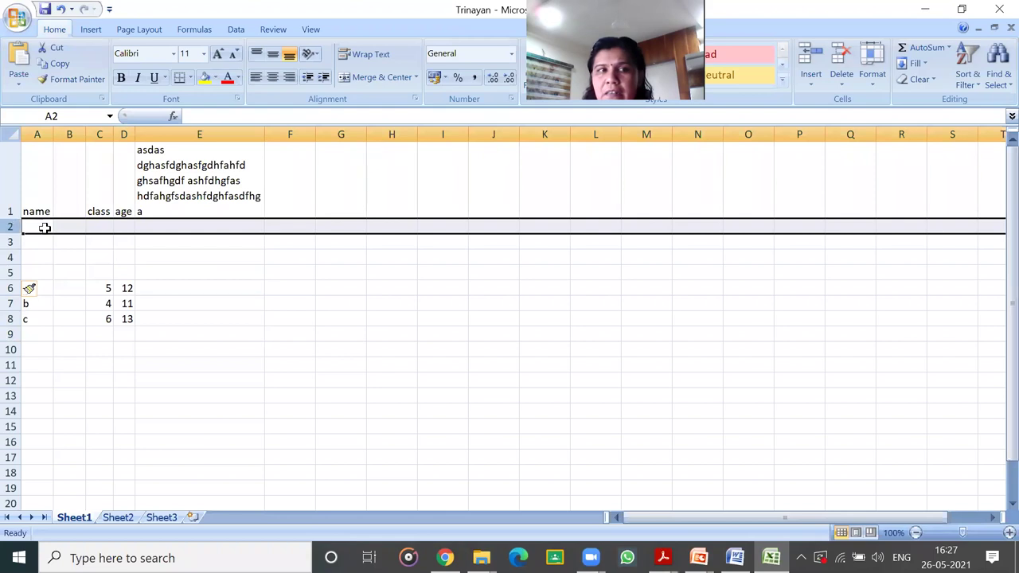
click(46, 227)
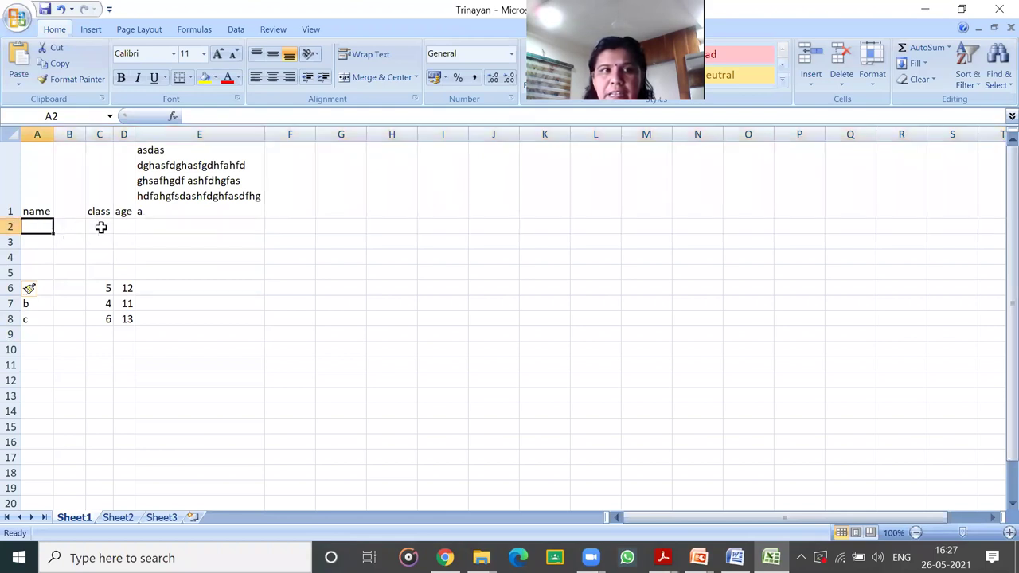
click(100, 228)
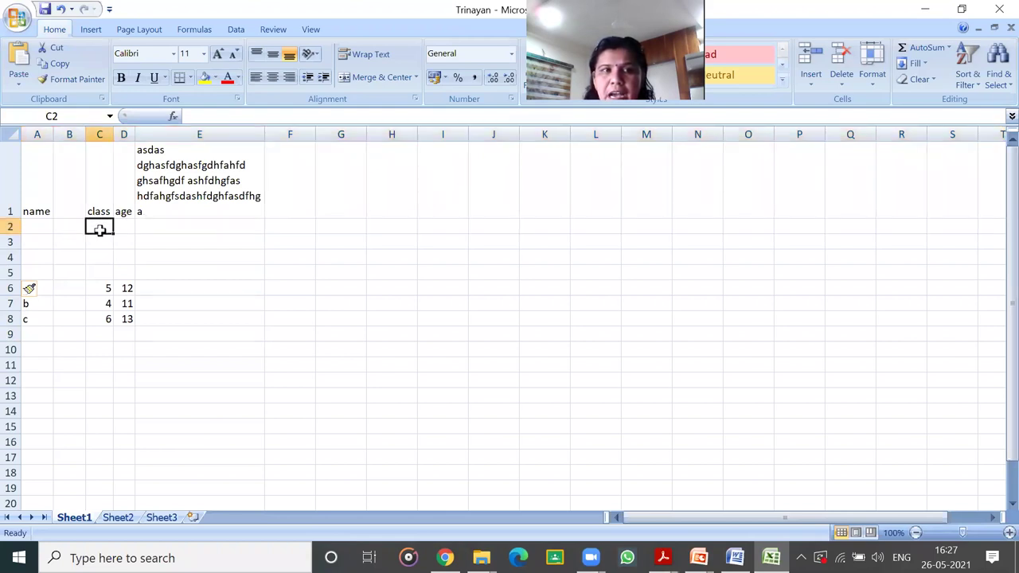
- Insert a sheet row at cell A7, between the records for a and b
click(29, 303)
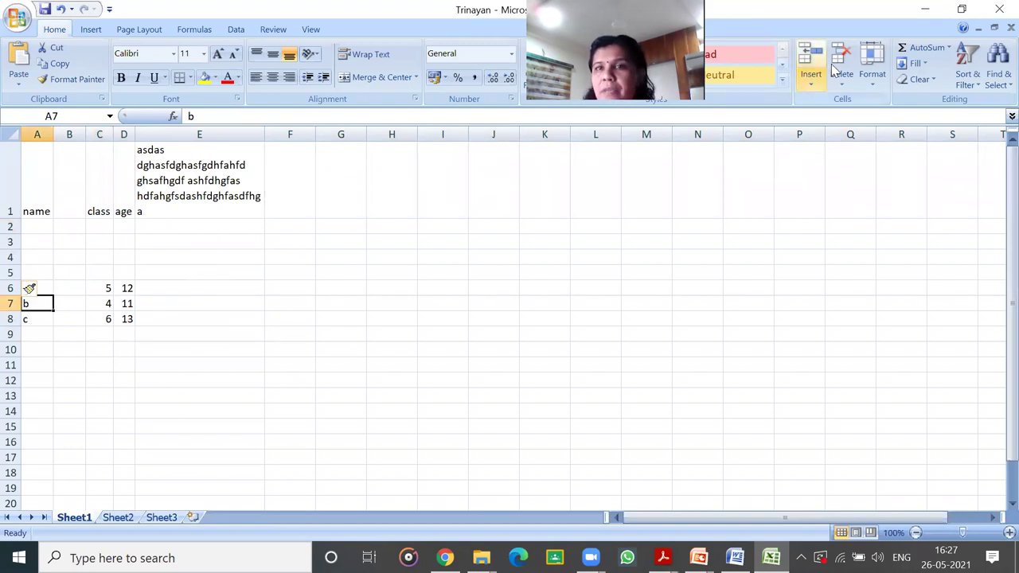
click(811, 84)
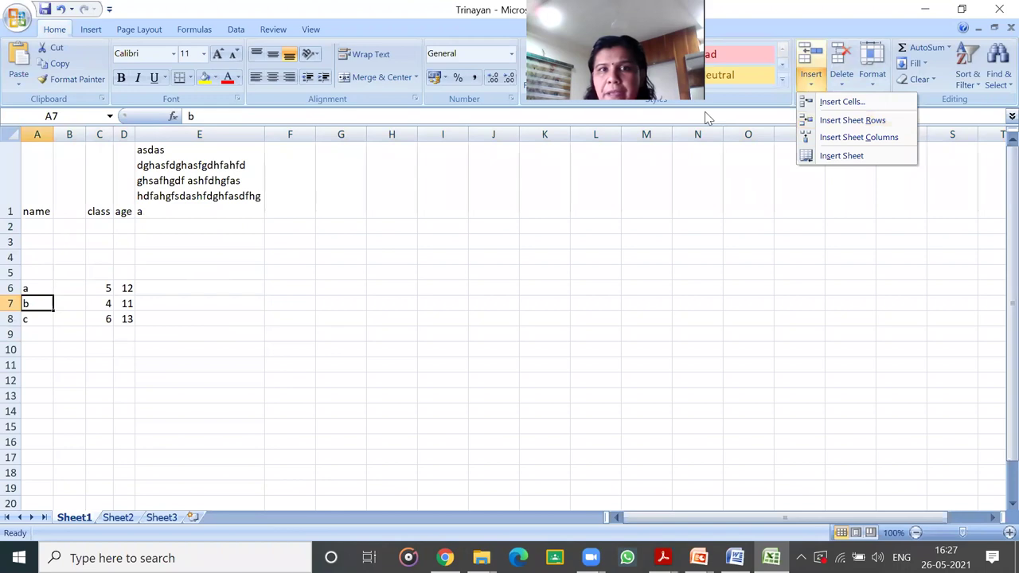
key(Escape)
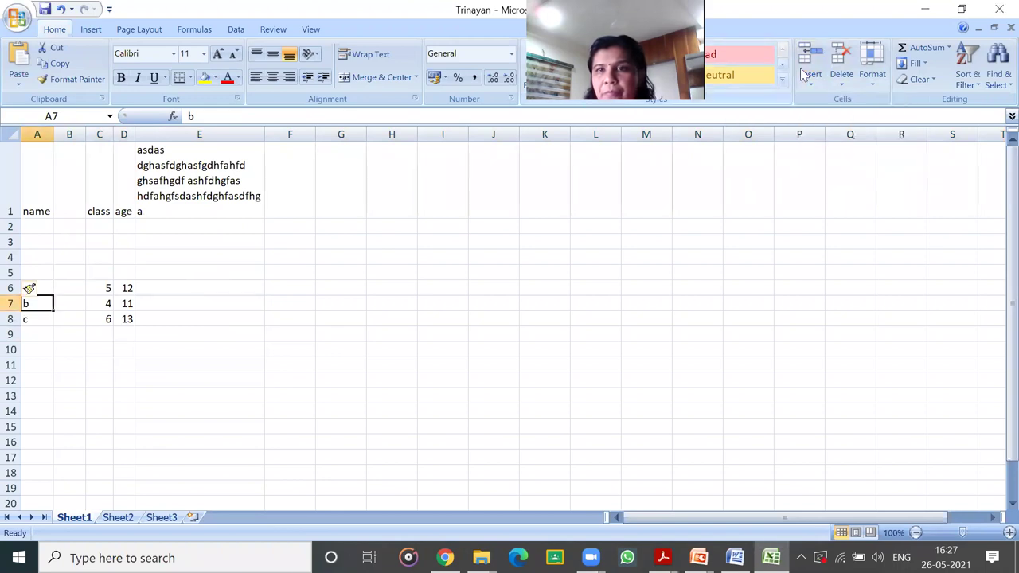
click(809, 75)
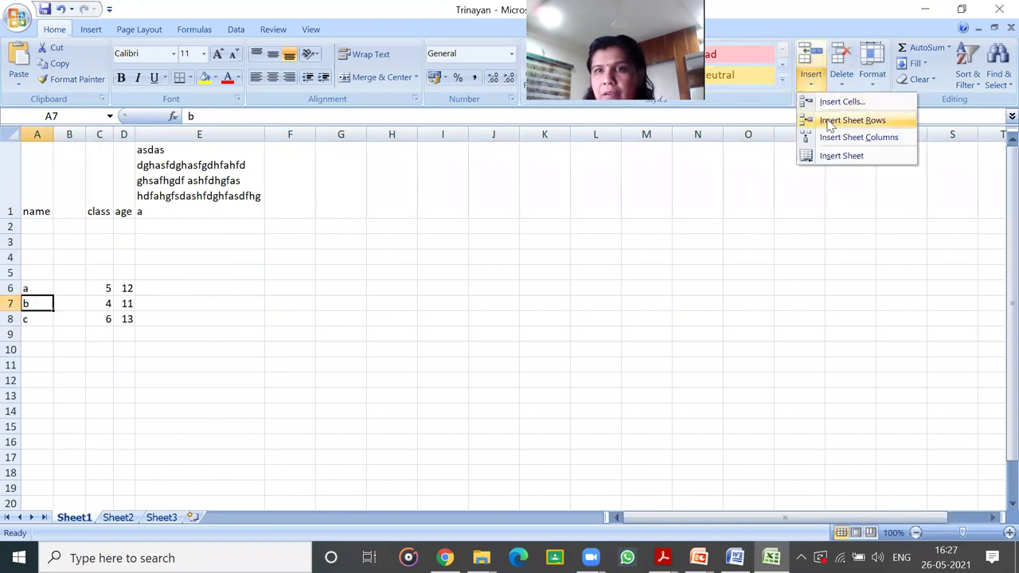
click(852, 120)
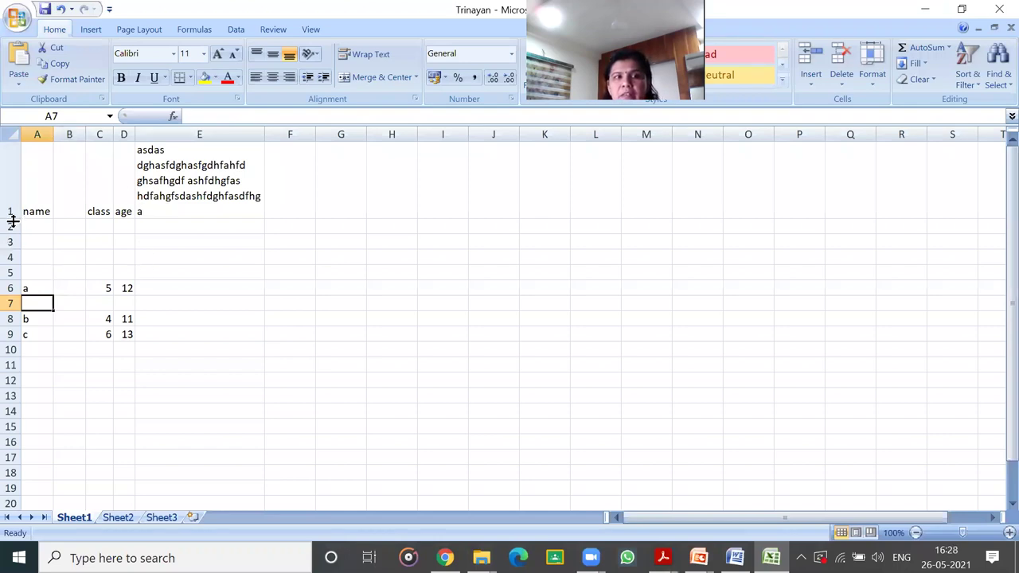
- Delete the blank column B between the name and class columns
click(69, 153)
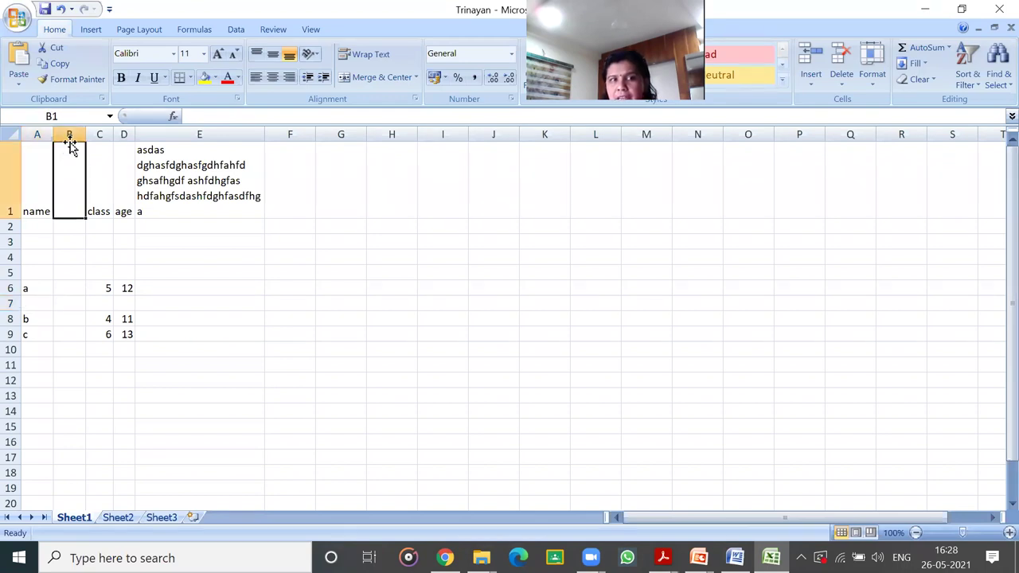
click(69, 133)
right_click(63, 211)
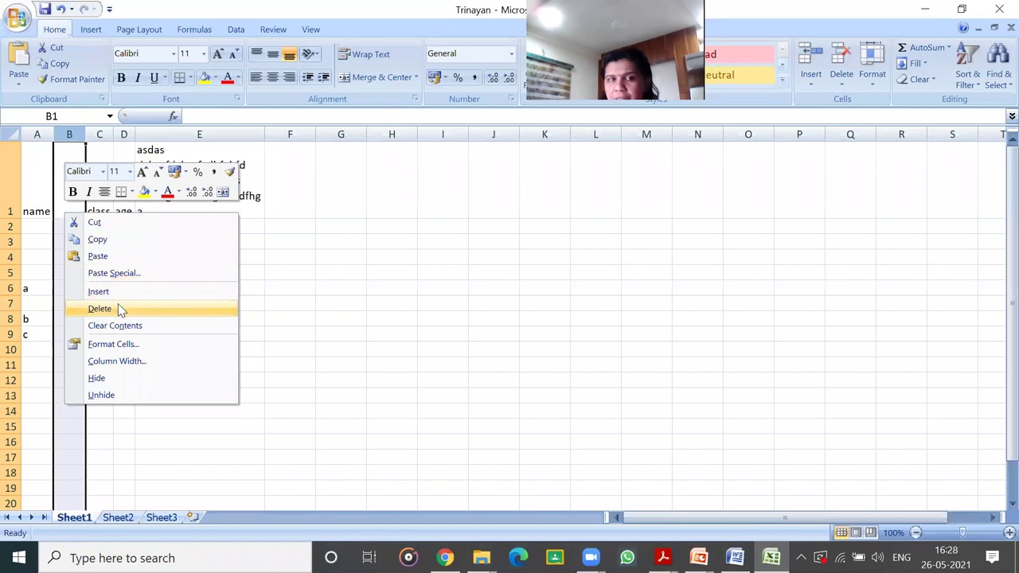
click(100, 308)
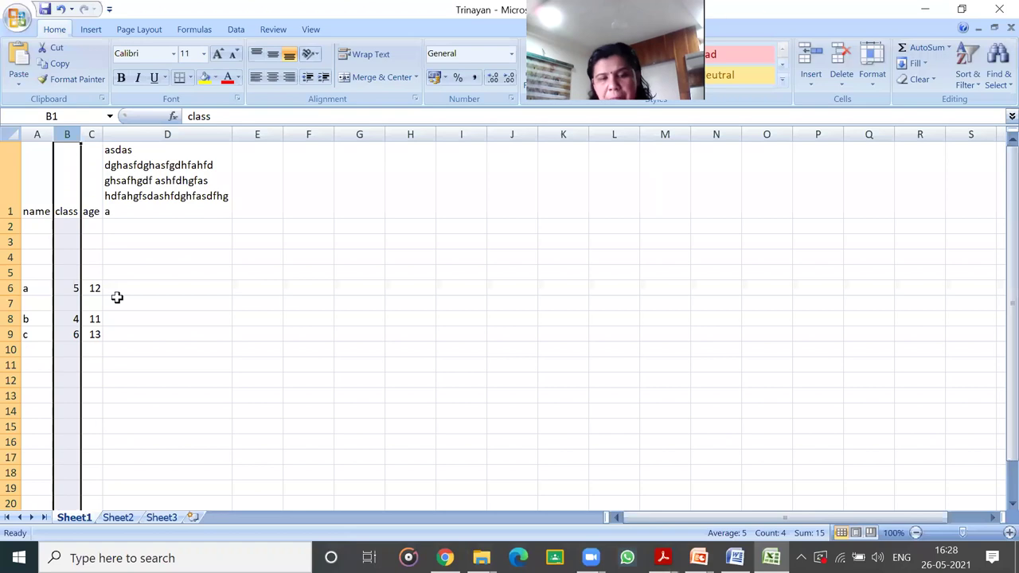
- Undo the deletion of blank column B and delete it again as an entire column from cell B3
key(ctrl+z)
click(72, 239)
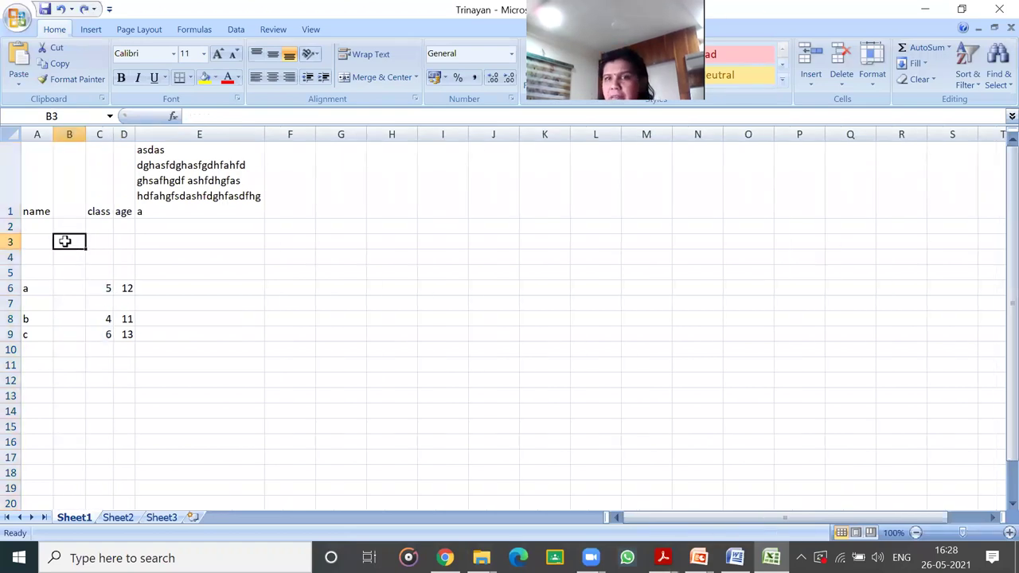
right_click(65, 241)
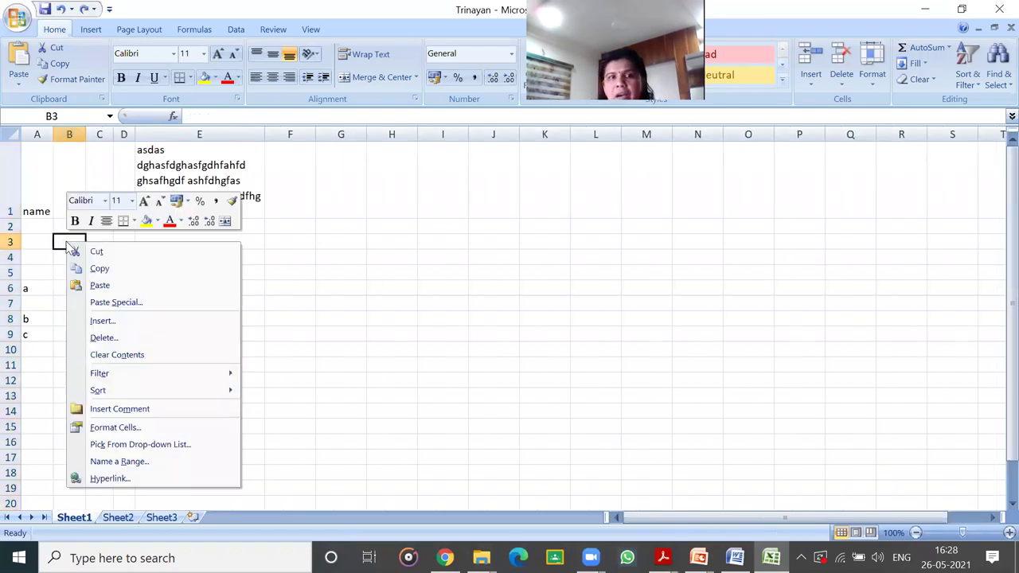
click(120, 338)
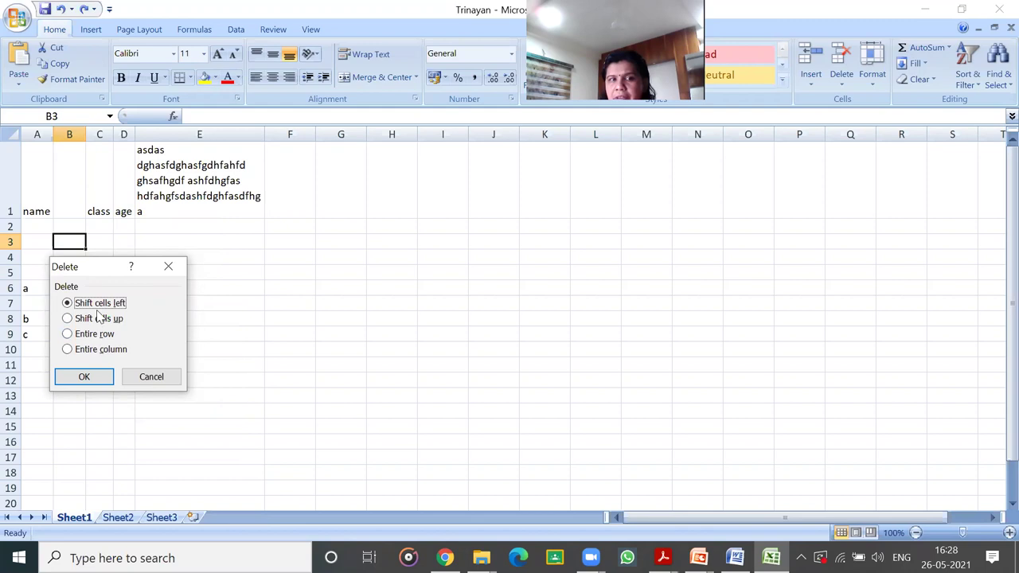
click(96, 352)
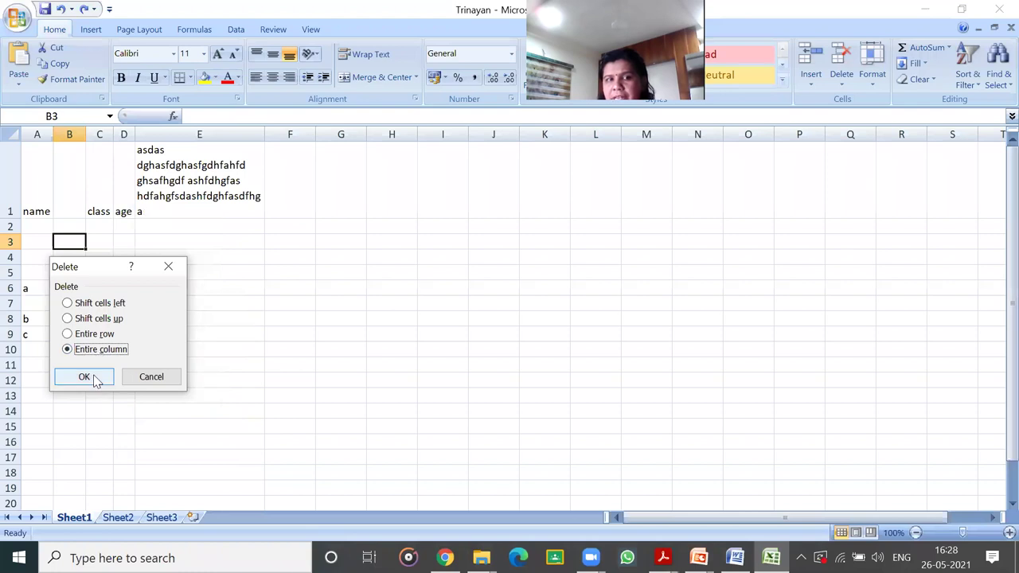
click(84, 378)
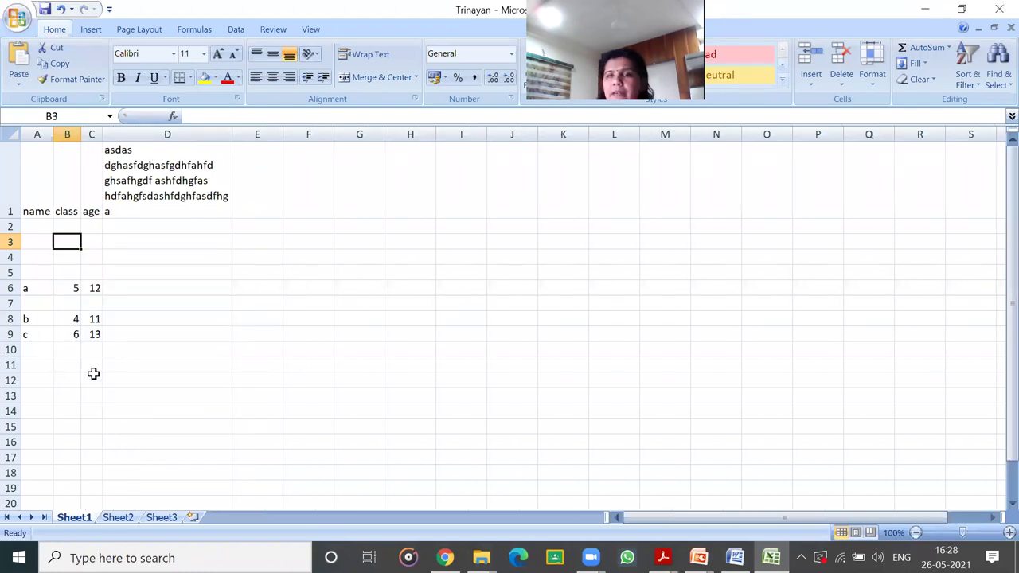
- Delete the entire blank row at cell B3, and delete a second blank sheet row at the same cell
right_click(71, 241)
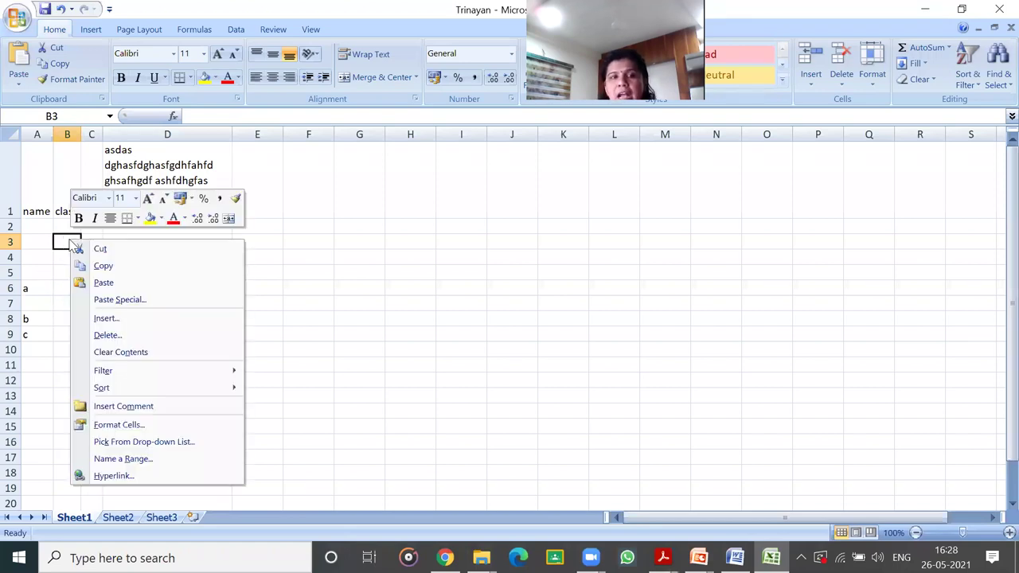
click(97, 335)
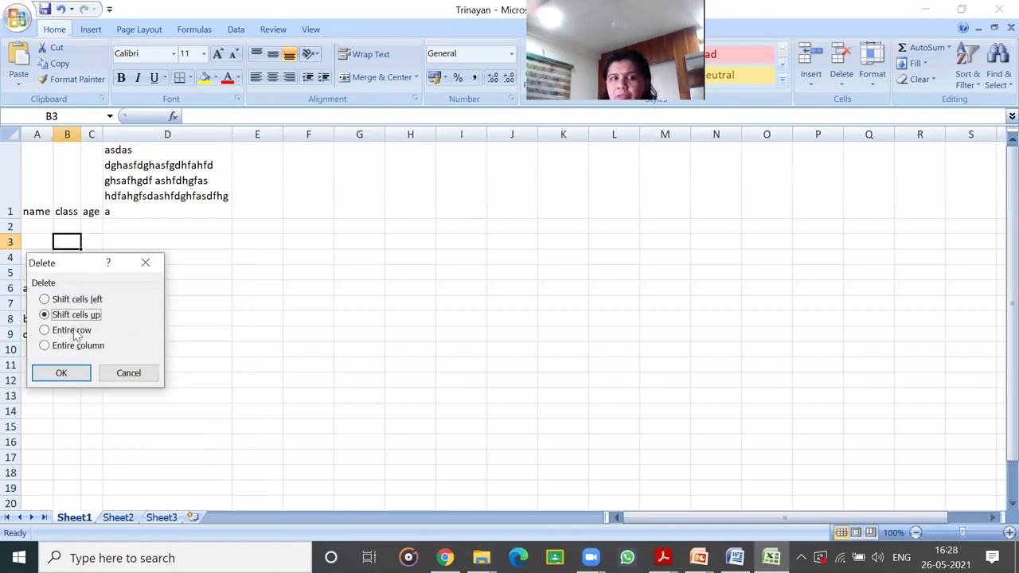
click(79, 333)
click(64, 374)
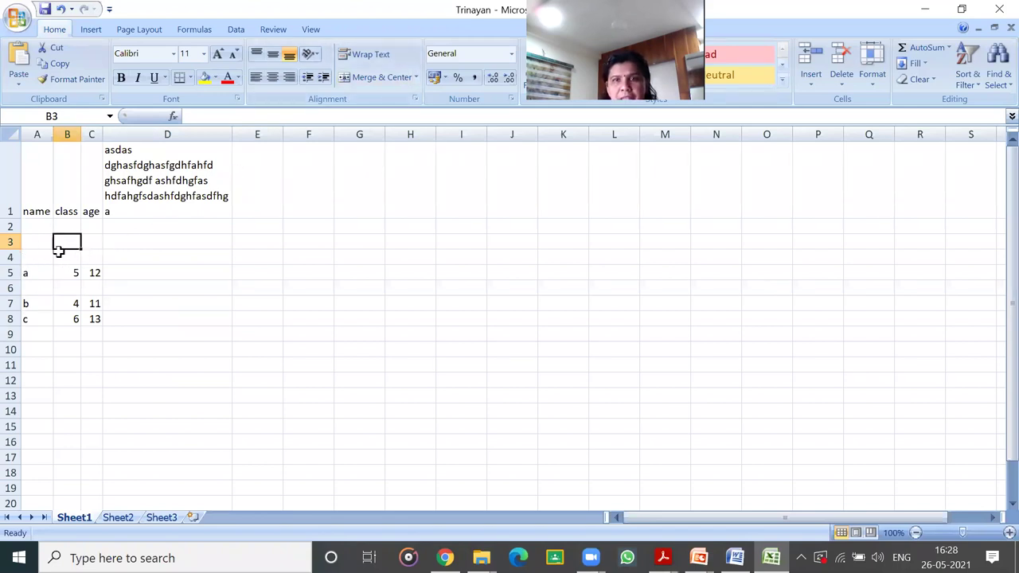
click(838, 86)
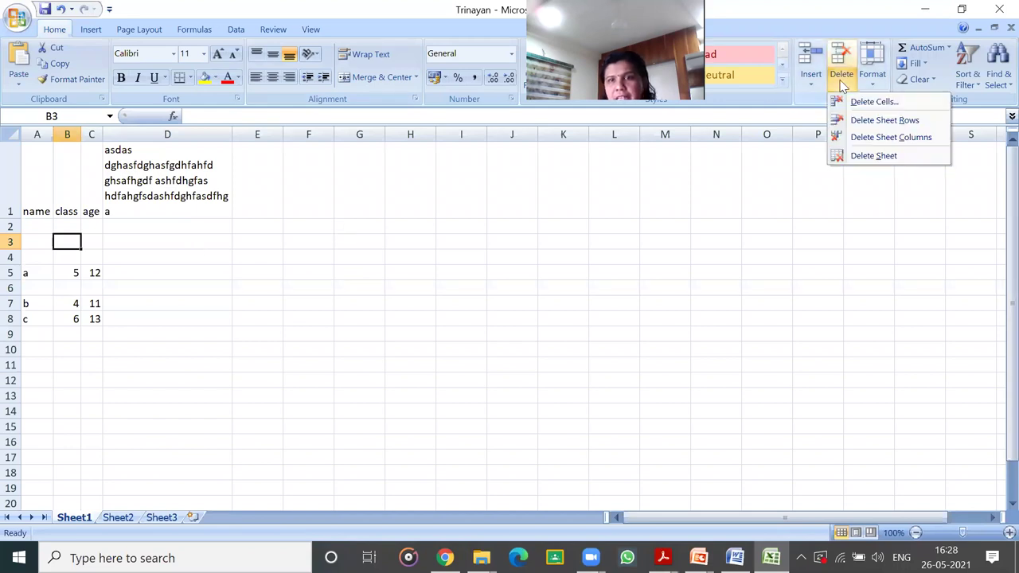
click(857, 121)
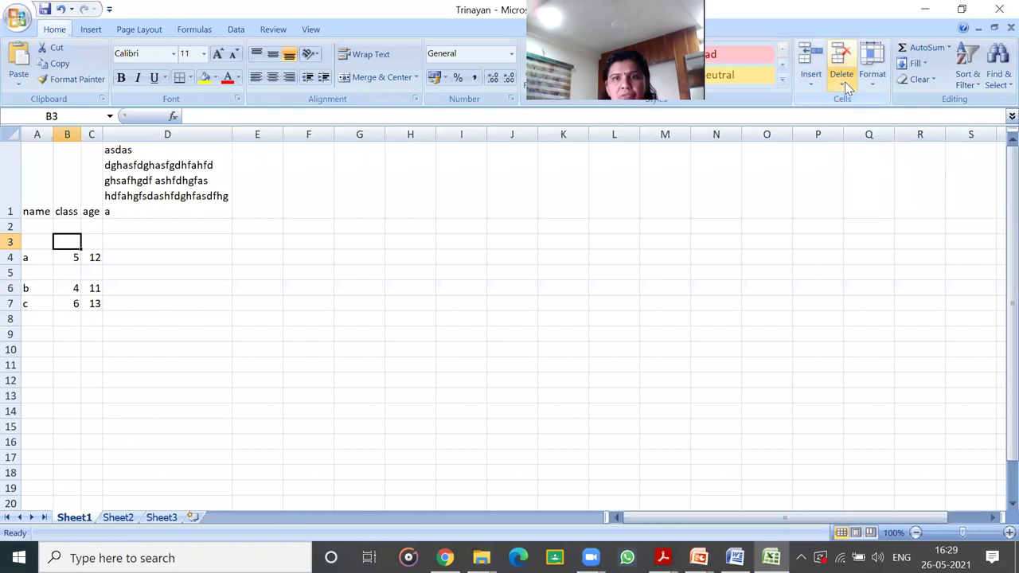
- Delete the class column as a sheet column from cell B3, and undo that deletion
click(845, 83)
click(855, 132)
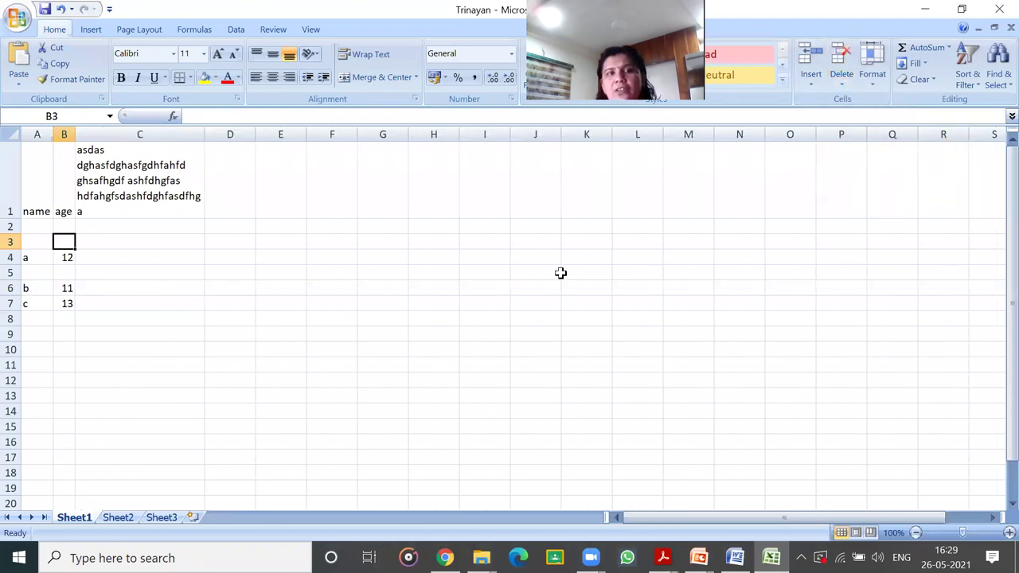
key(ctrl+z)
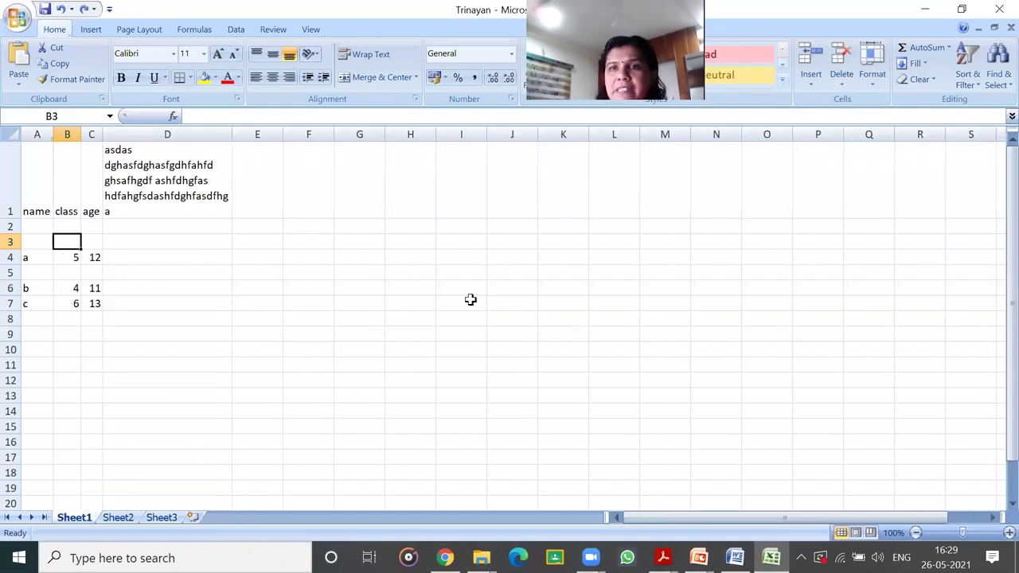
- Undo the recent row and column changes several steps back, and redo them up to the two row deletions
click(45, 10)
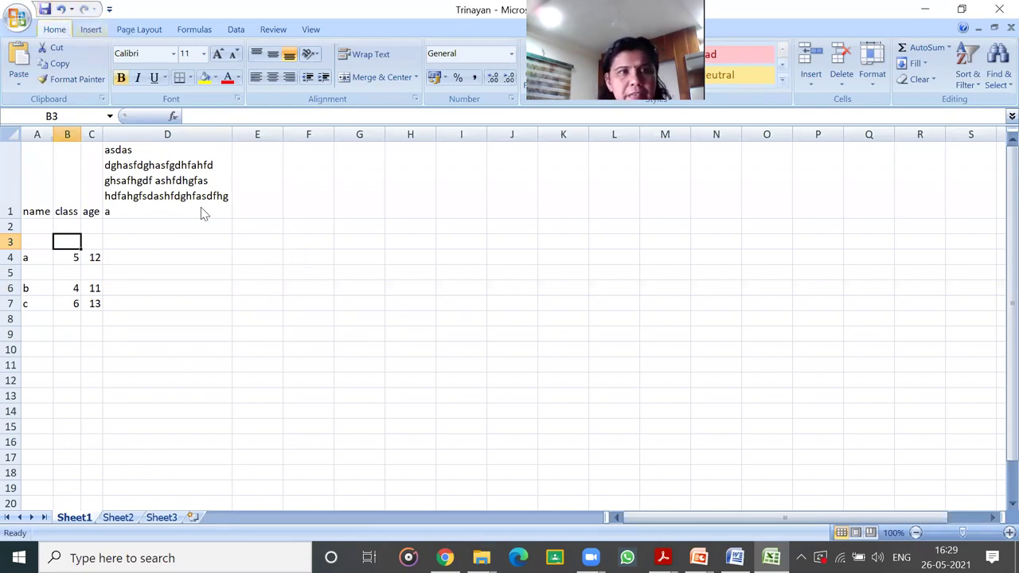
click(62, 8)
click(62, 8)
click(62, 8)
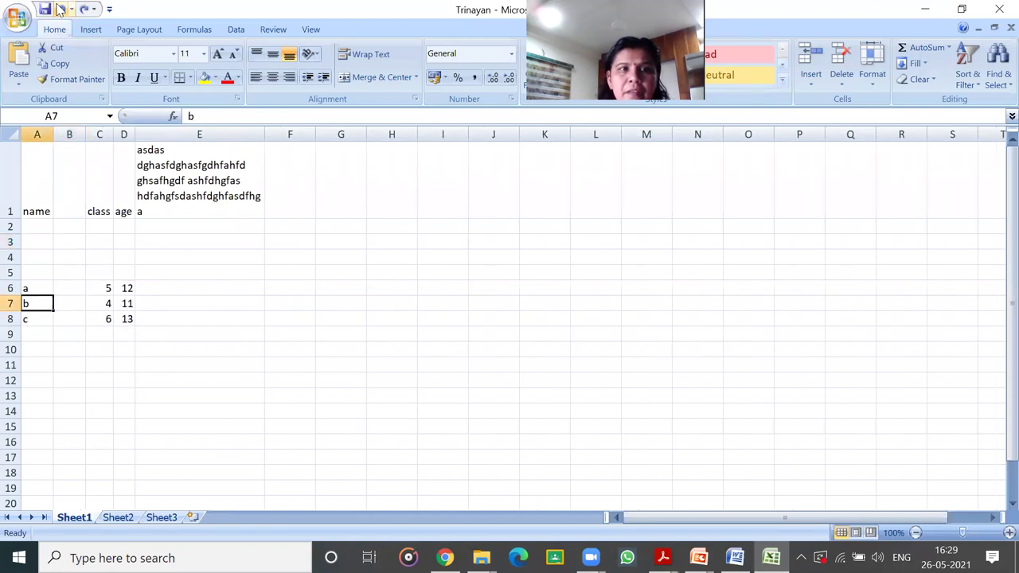
click(83, 9)
click(83, 10)
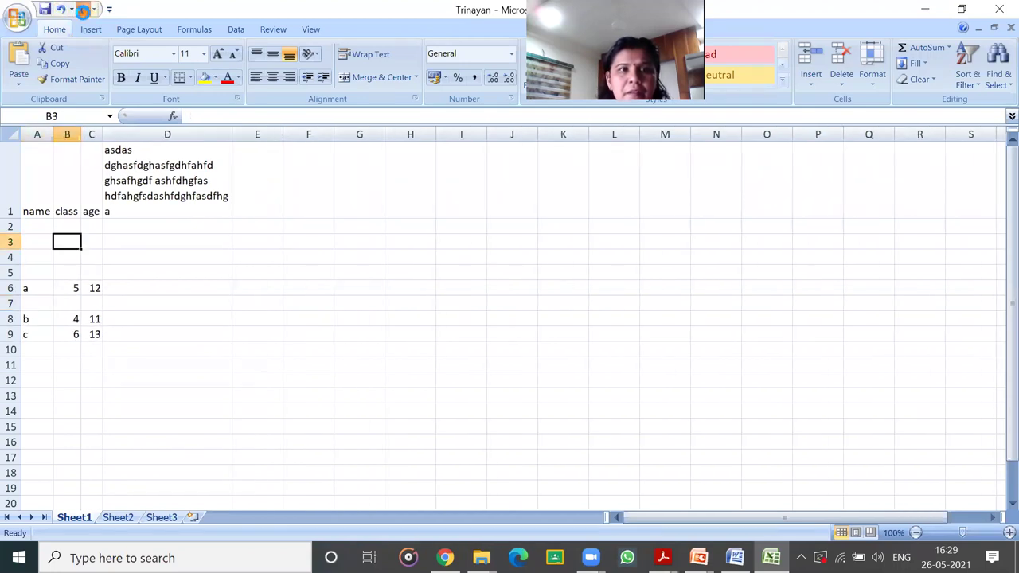
click(83, 9)
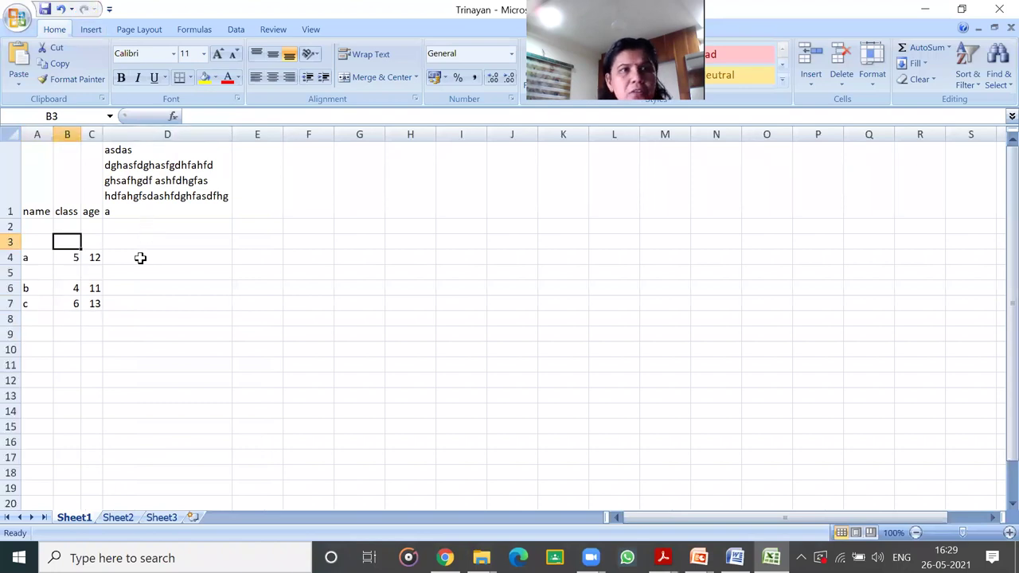
- Delete blank rows 2 and 3 between the header row and the record for a
click(140, 265)
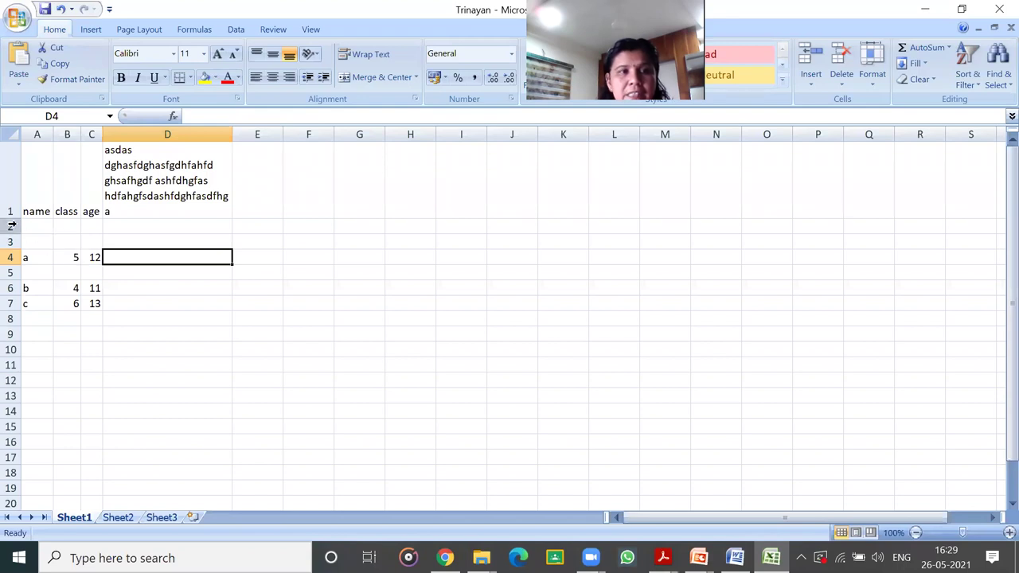
drag(11, 225, 75, 242)
right_click(80, 239)
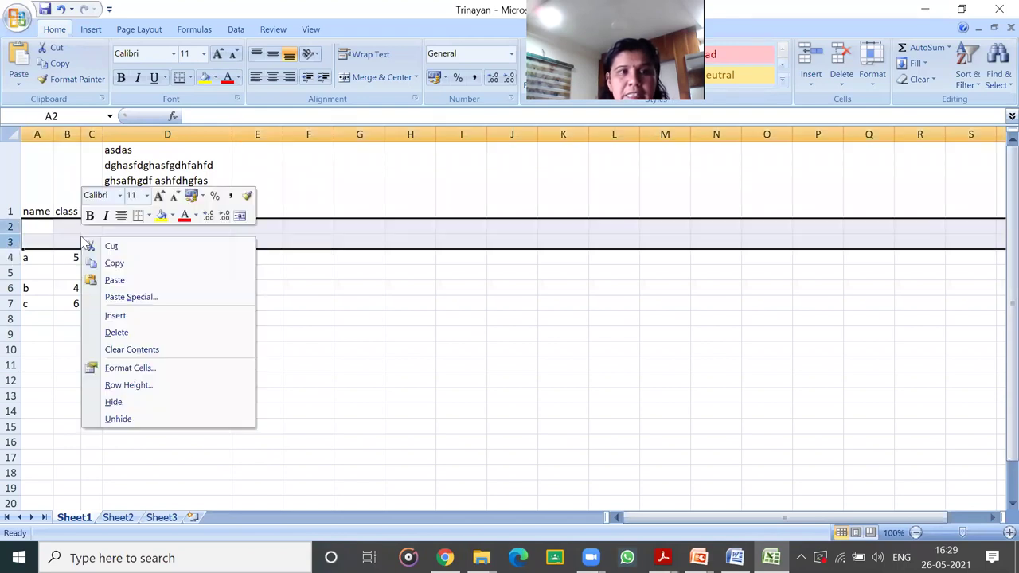
click(105, 329)
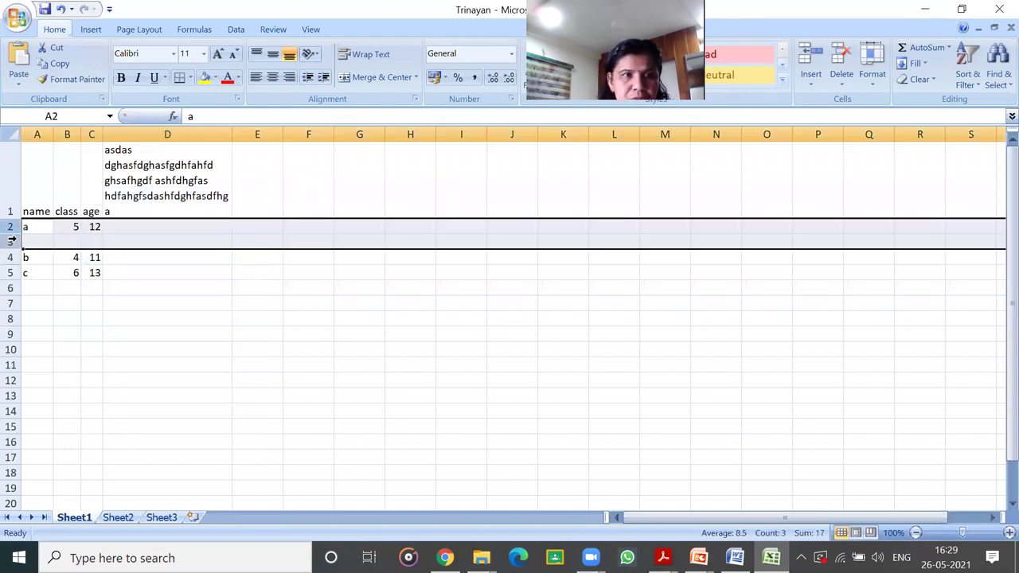
- Delete the blank row 3 between the records for a and b
click(12, 239)
right_click(12, 240)
click(65, 333)
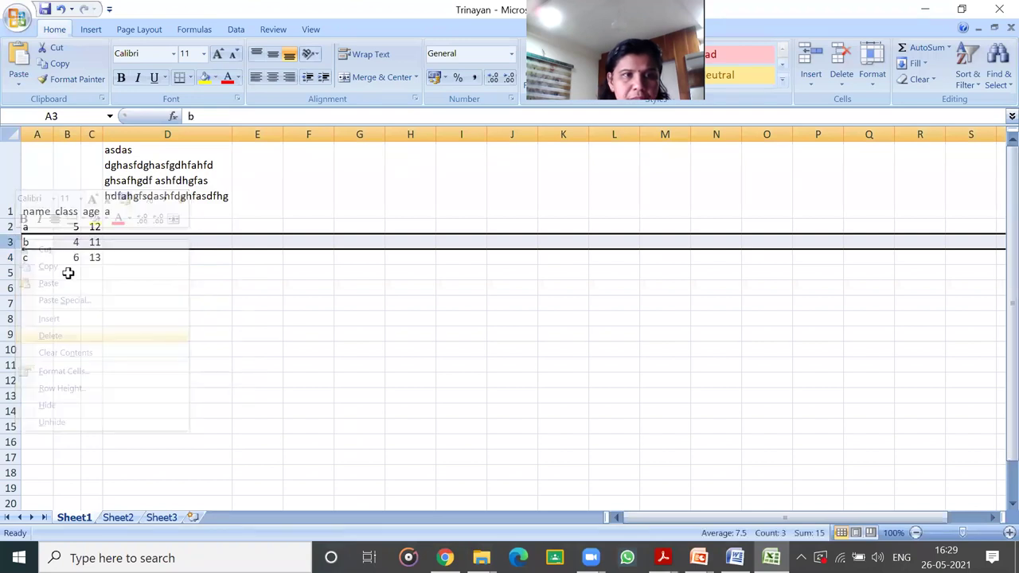
- Insert a blank cell at B3 with existing cells shifted right, and undo the insertion
click(75, 243)
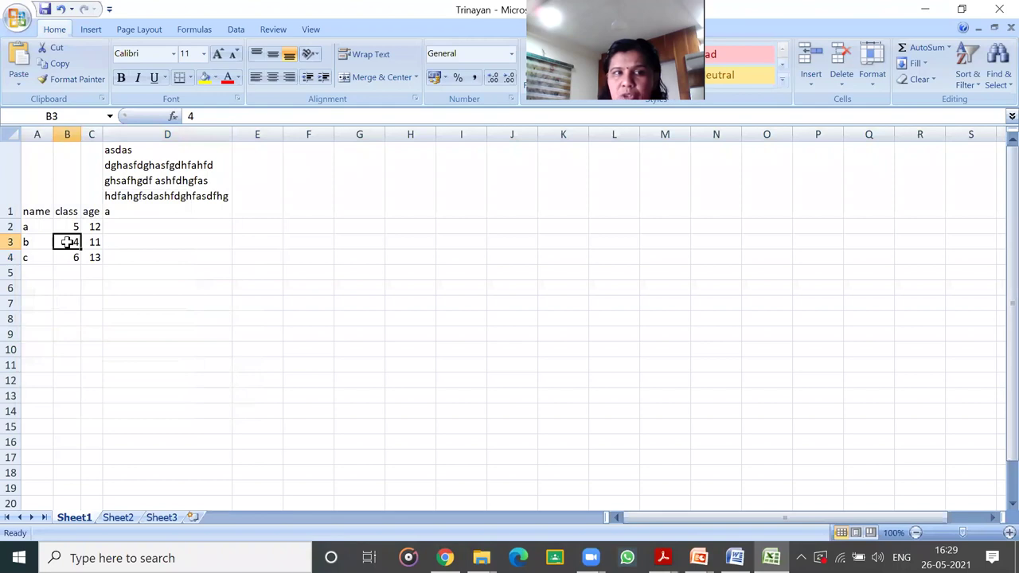
right_click(67, 242)
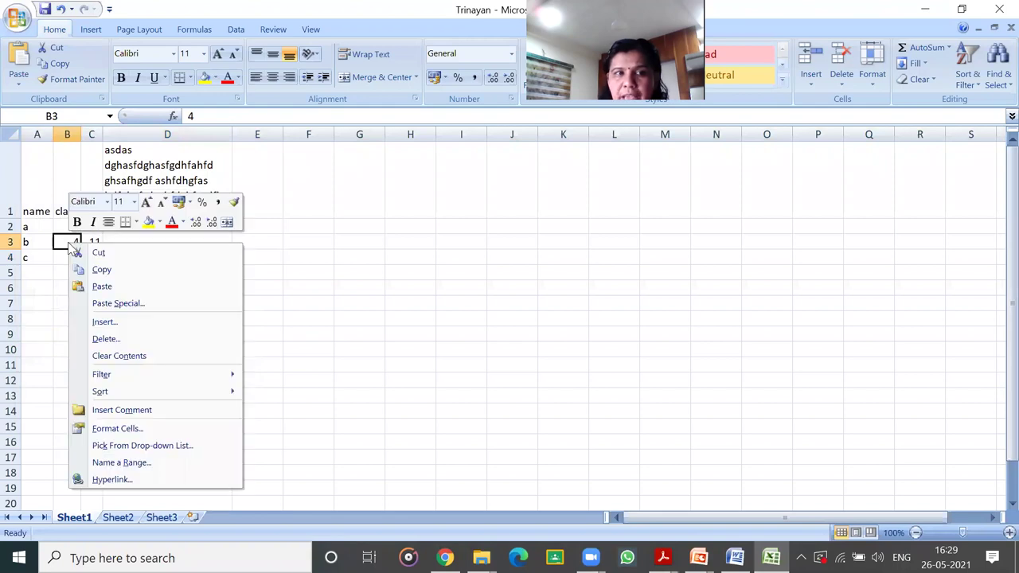
click(124, 323)
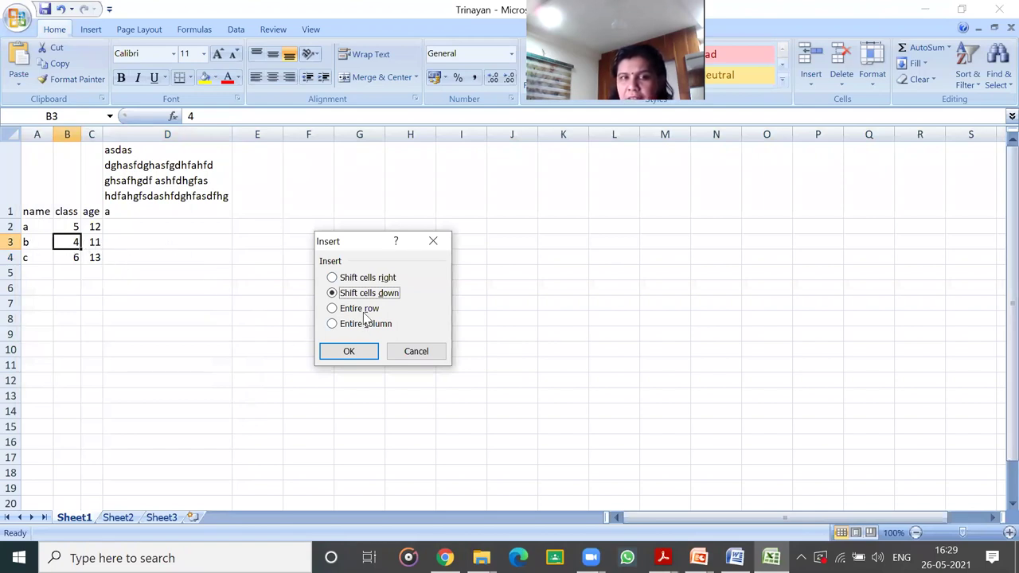
click(374, 277)
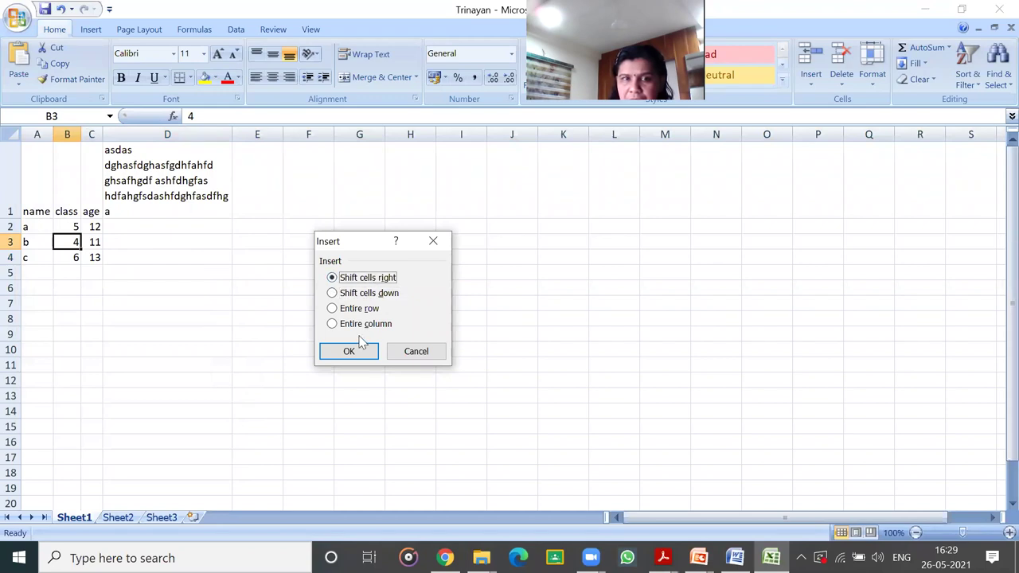
click(349, 351)
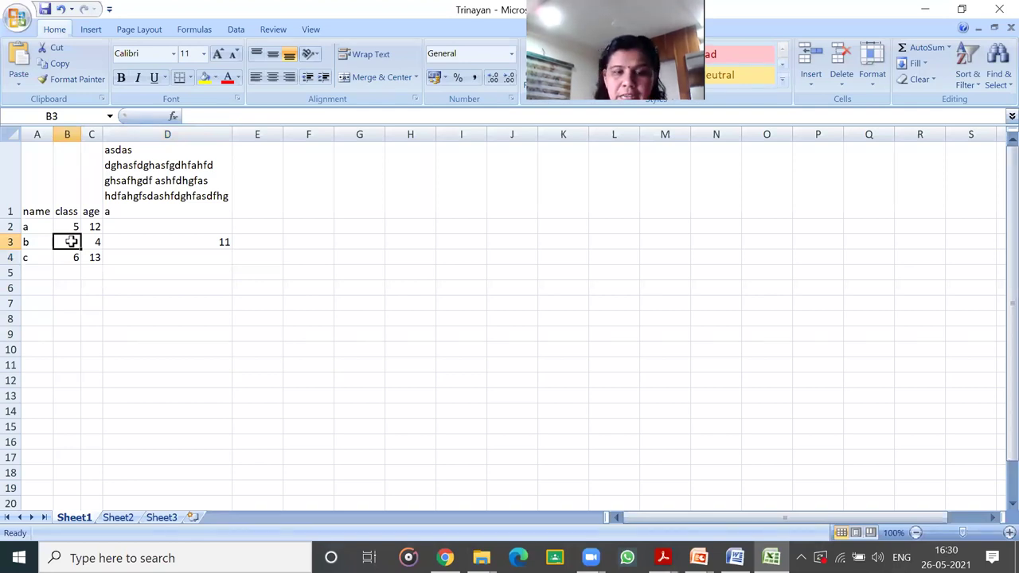
key(ctrl+z)
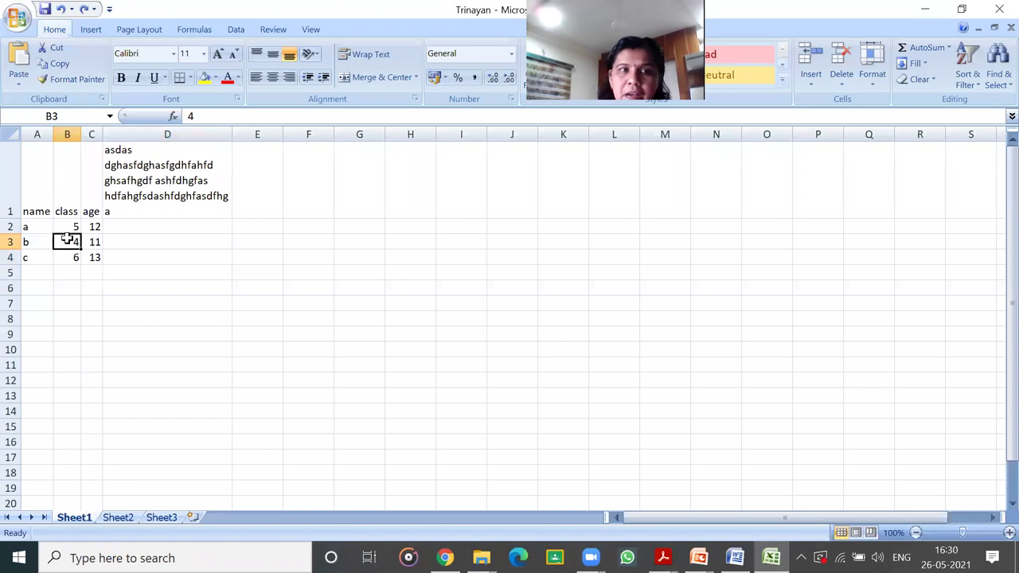
- Insert a blank cell at B3 with the class values below shifted down
right_click(69, 239)
click(172, 322)
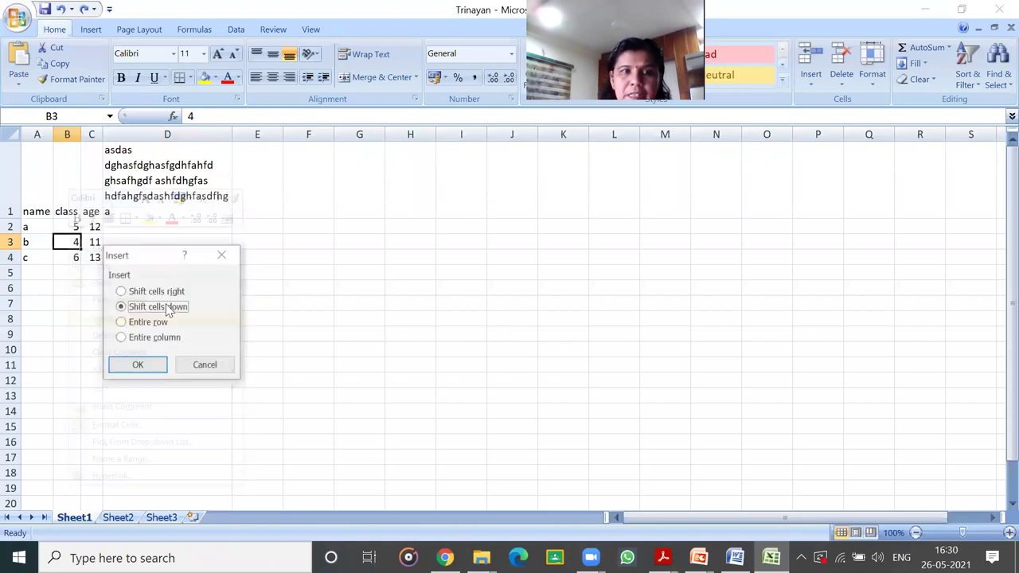
click(148, 364)
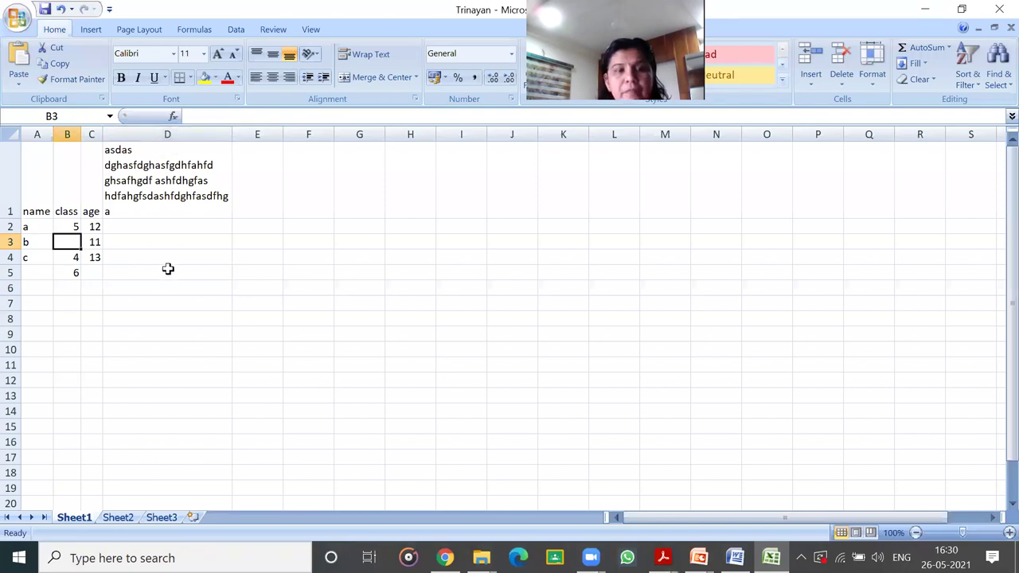
- Delete the blank cell B3 with cells shifted left, and undo the deletion
right_click(66, 242)
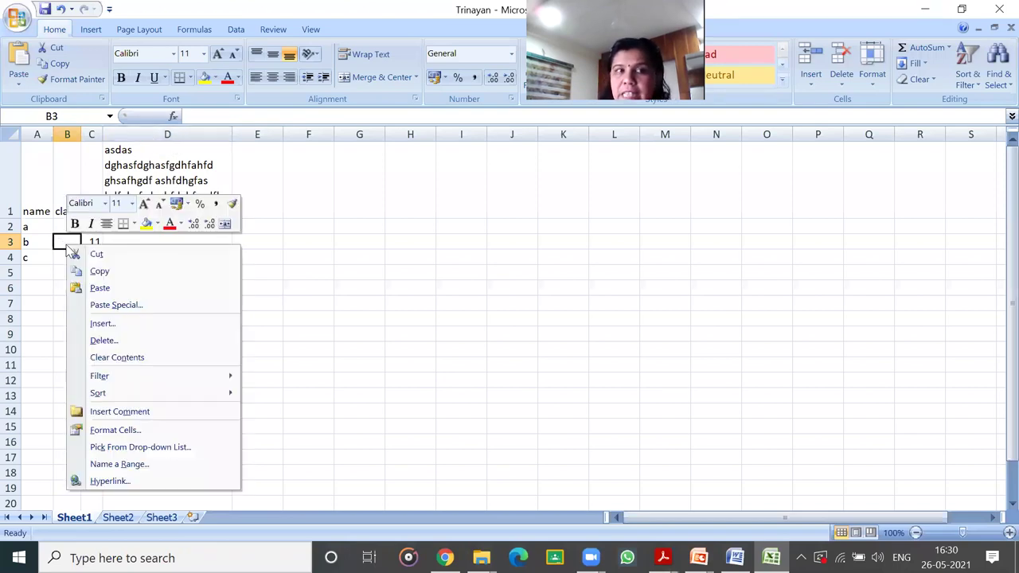
click(157, 343)
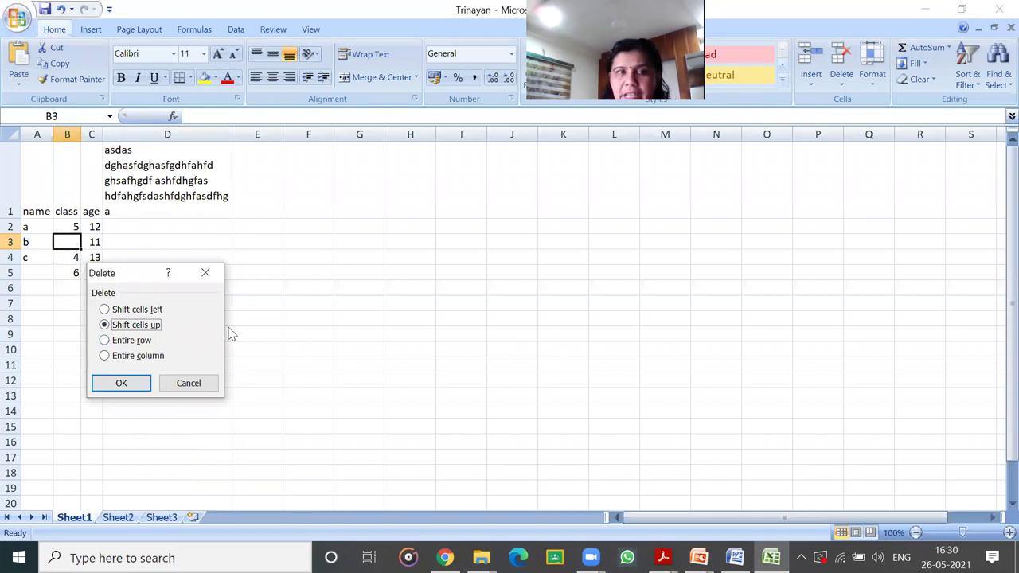
click(136, 312)
click(121, 384)
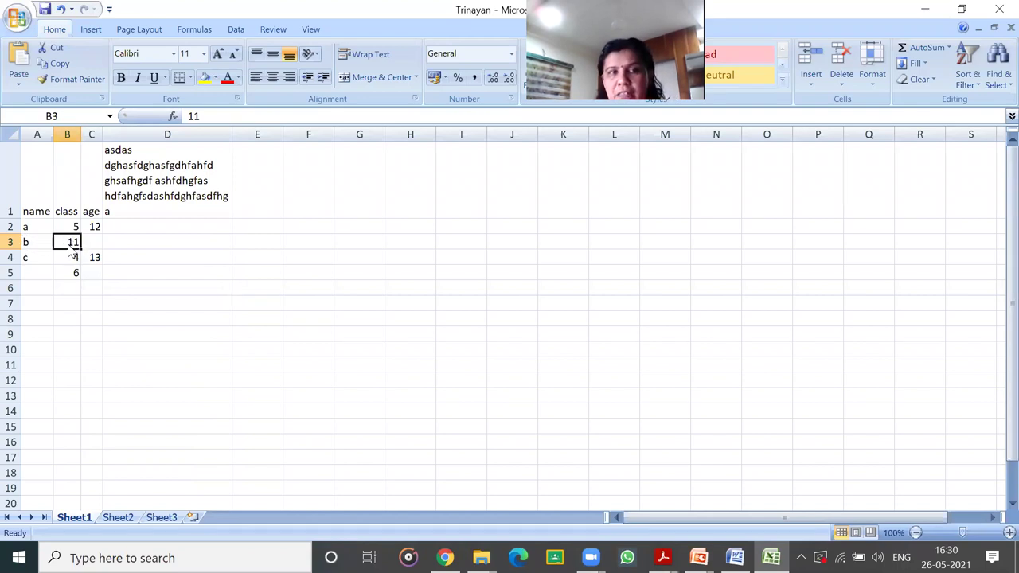
drag(68, 242, 95, 242)
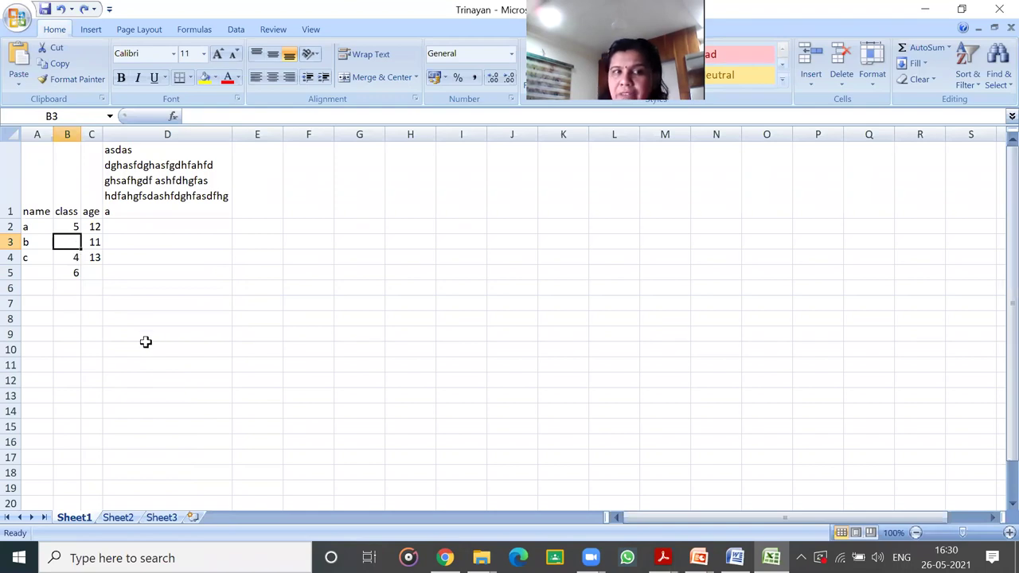
- Delete the blank cell B3 with the class values below shifted up
right_click(71, 241)
click(139, 335)
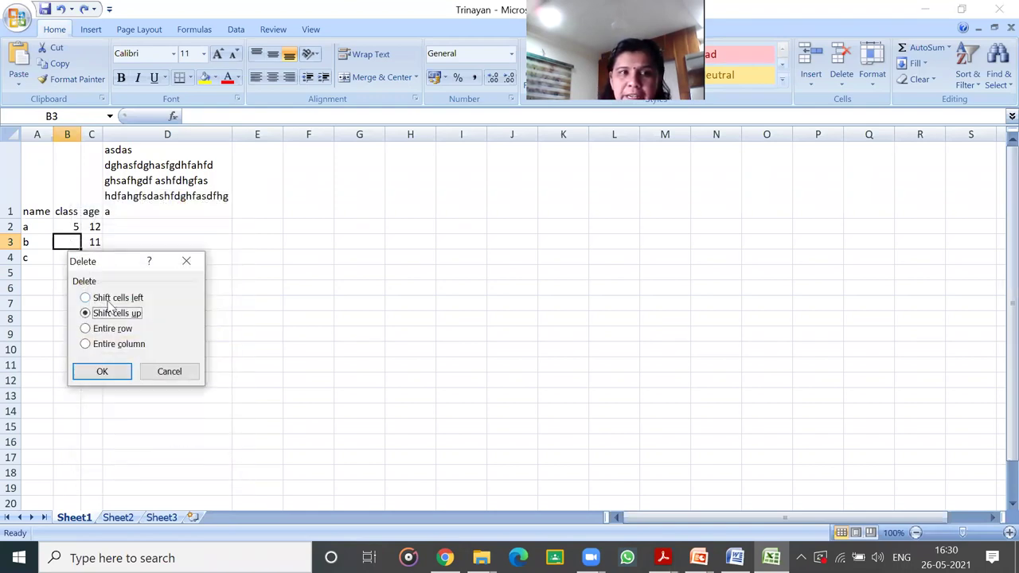
click(111, 370)
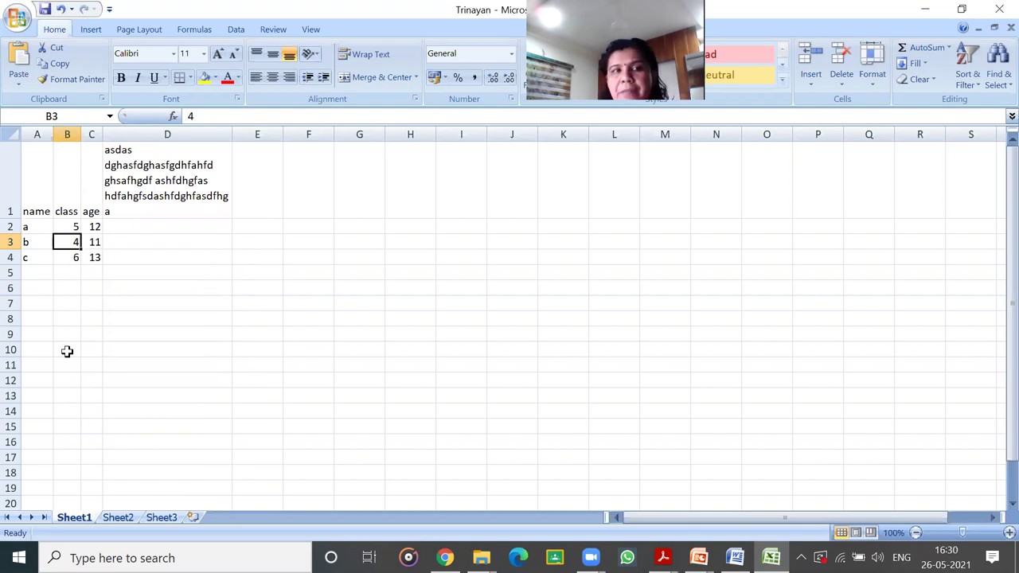
- Review the shift, entire row and entire column options for deleting cell B3, and close them without deleting
key(ctrl+z)
click(844, 74)
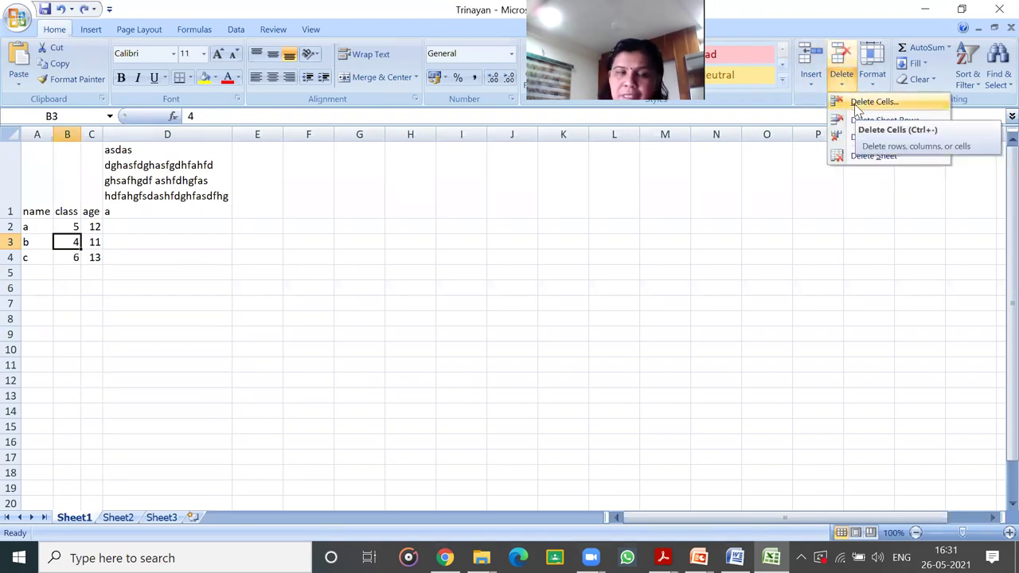
click(873, 102)
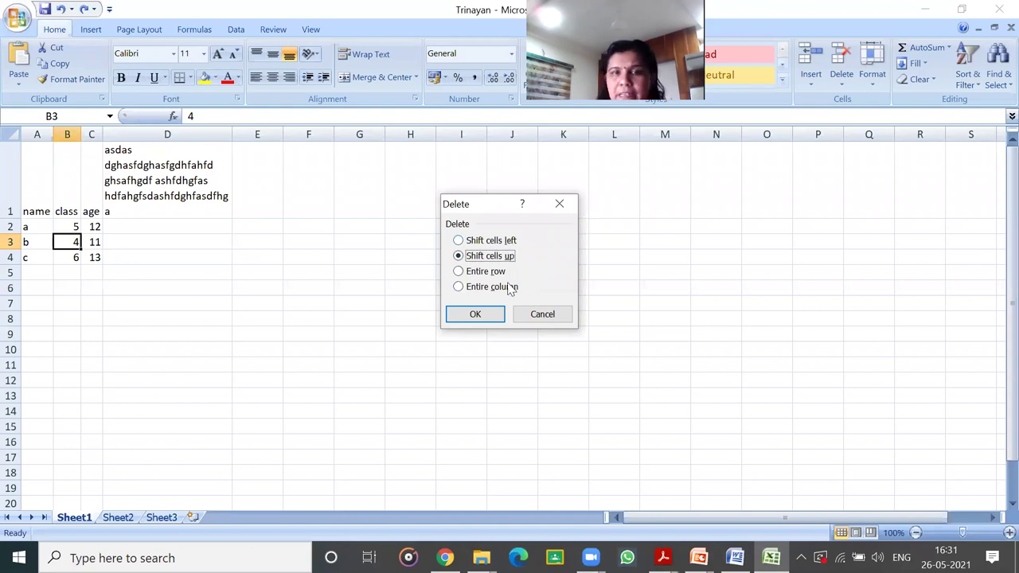
click(544, 316)
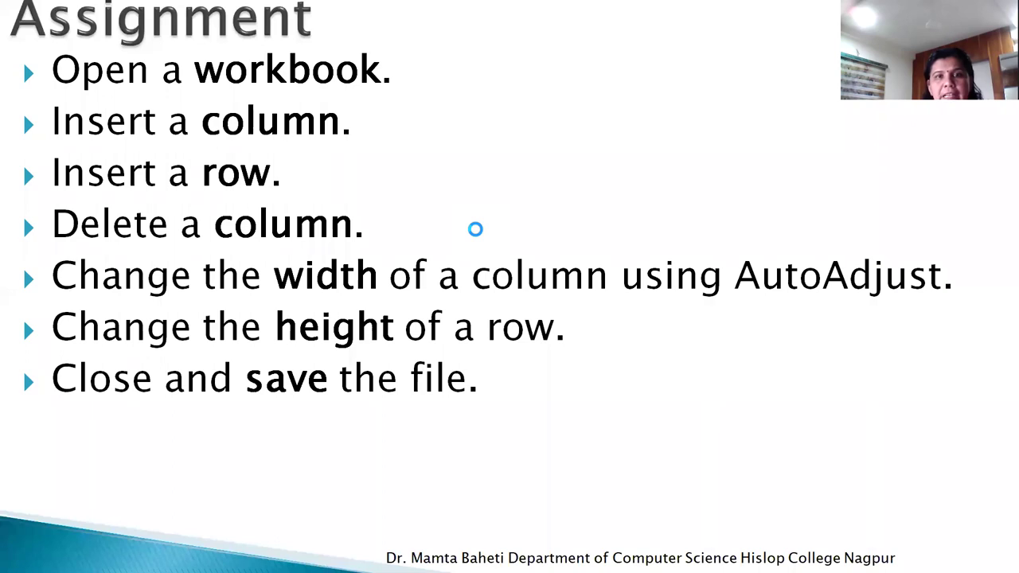
click(478, 233)
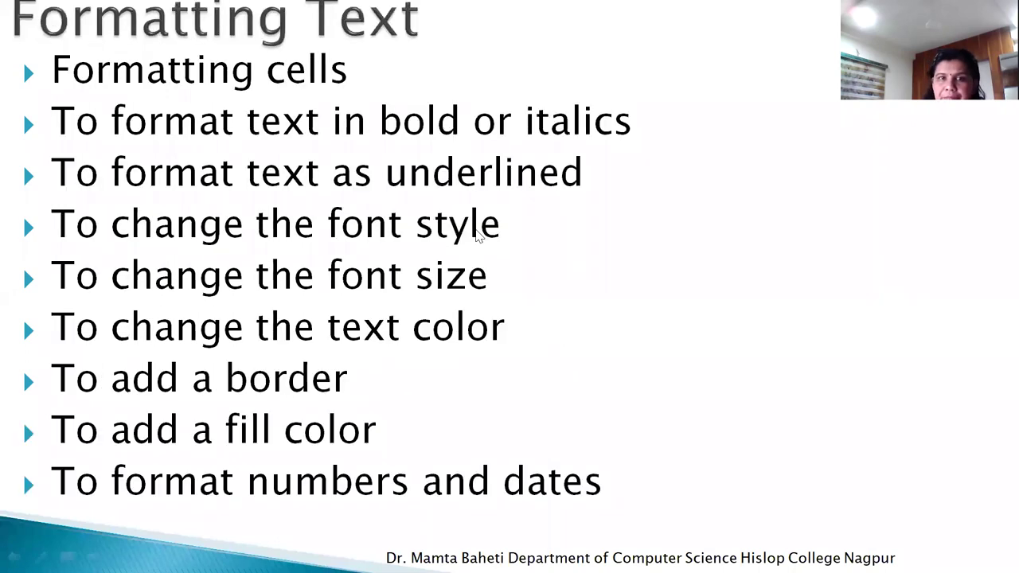
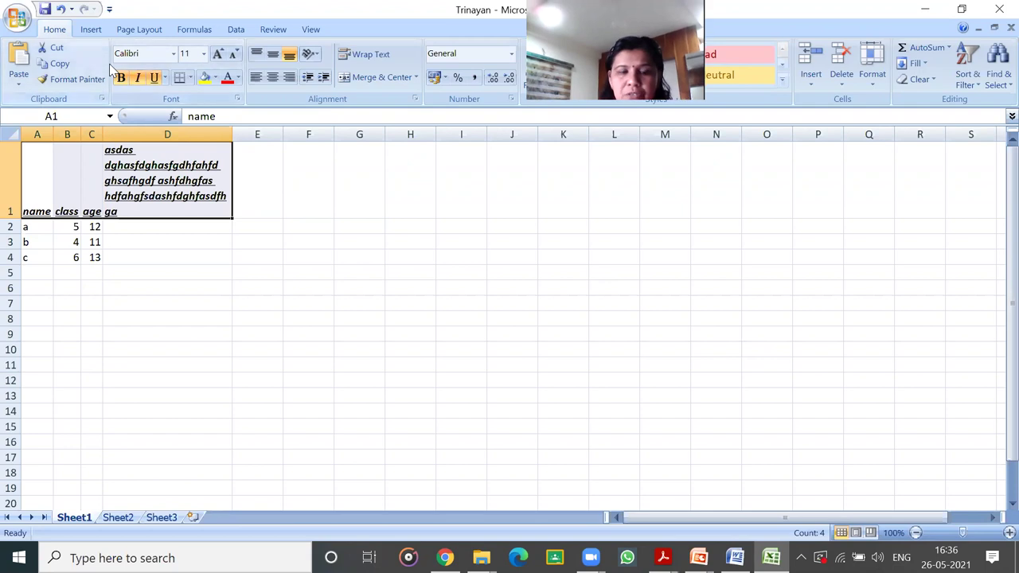
- Remove and reapply the underline on header cells A1:D1, and change it to a double underline
click(154, 77)
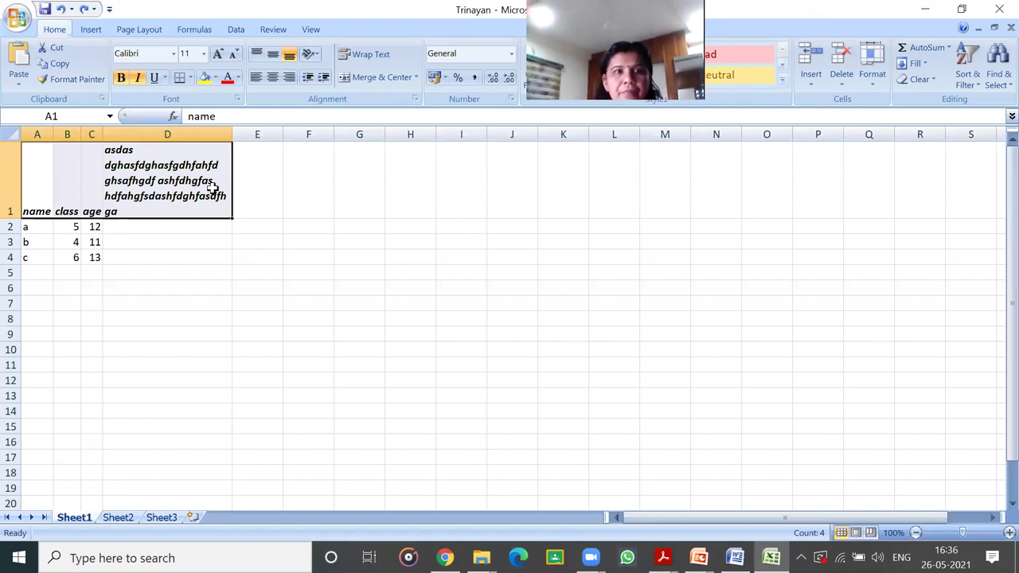
click(155, 78)
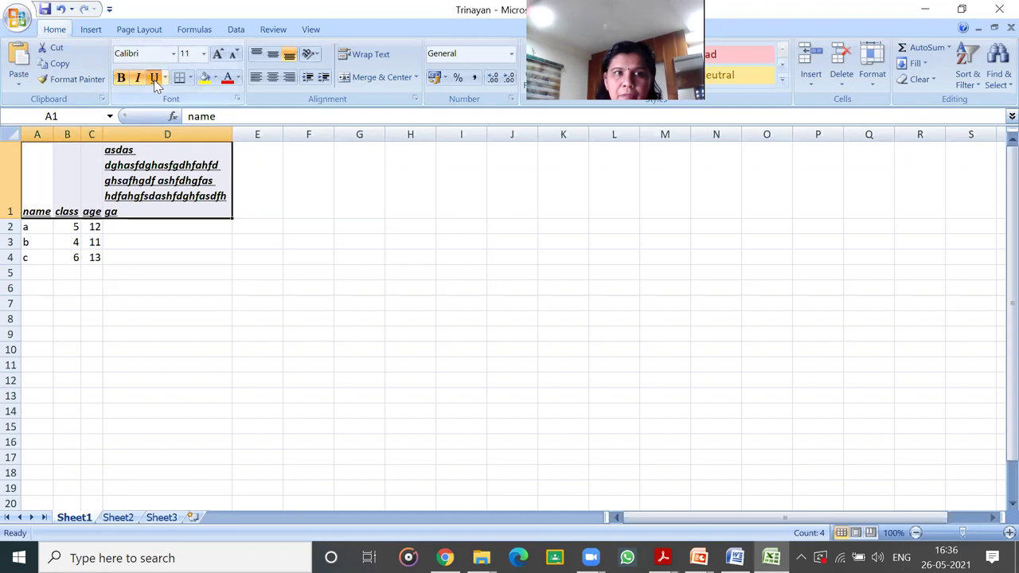
click(165, 77)
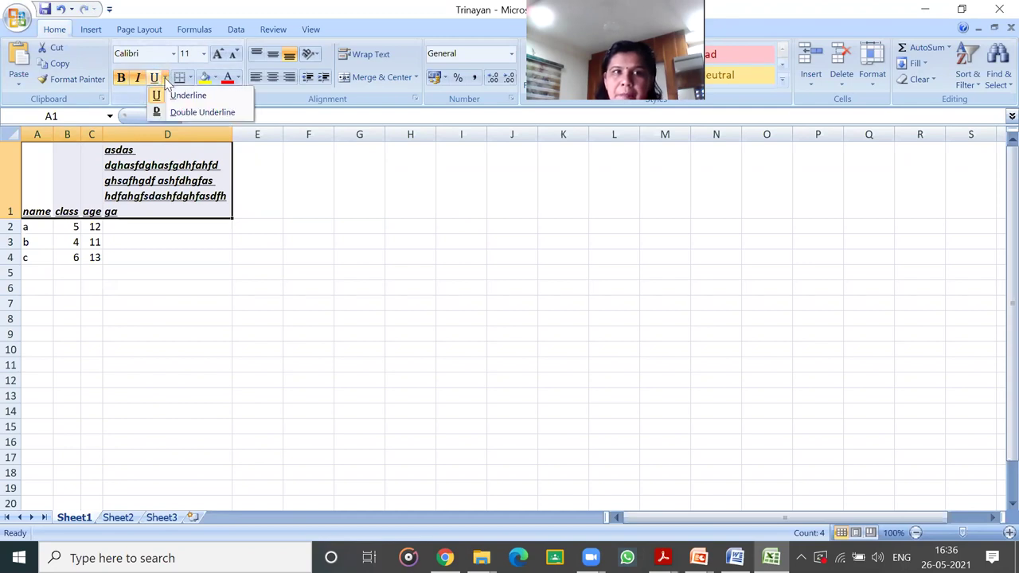
click(174, 113)
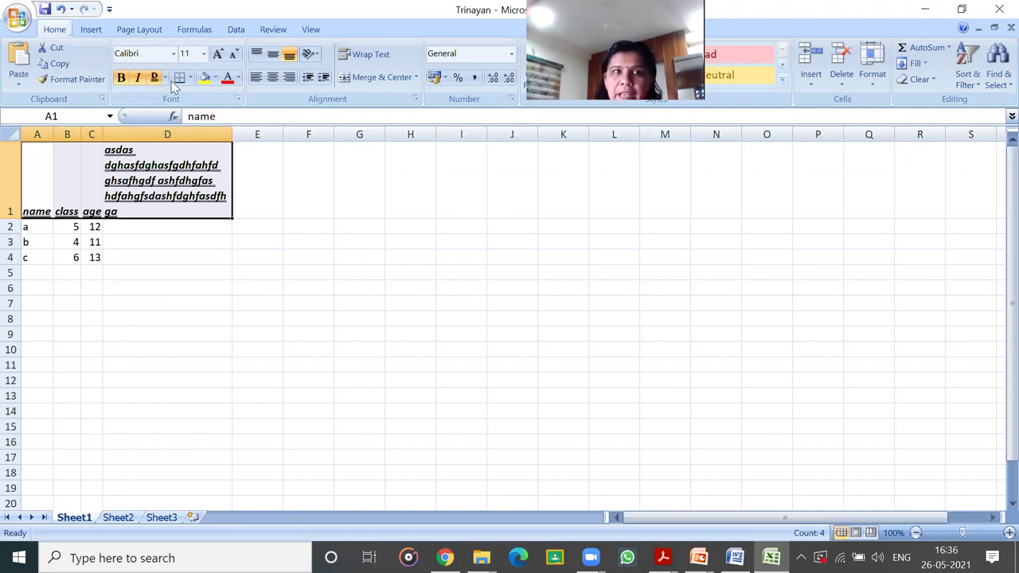
- Switch the underline of header cells A1:D1 to single and back to double, and deselect the cells
click(165, 77)
click(169, 96)
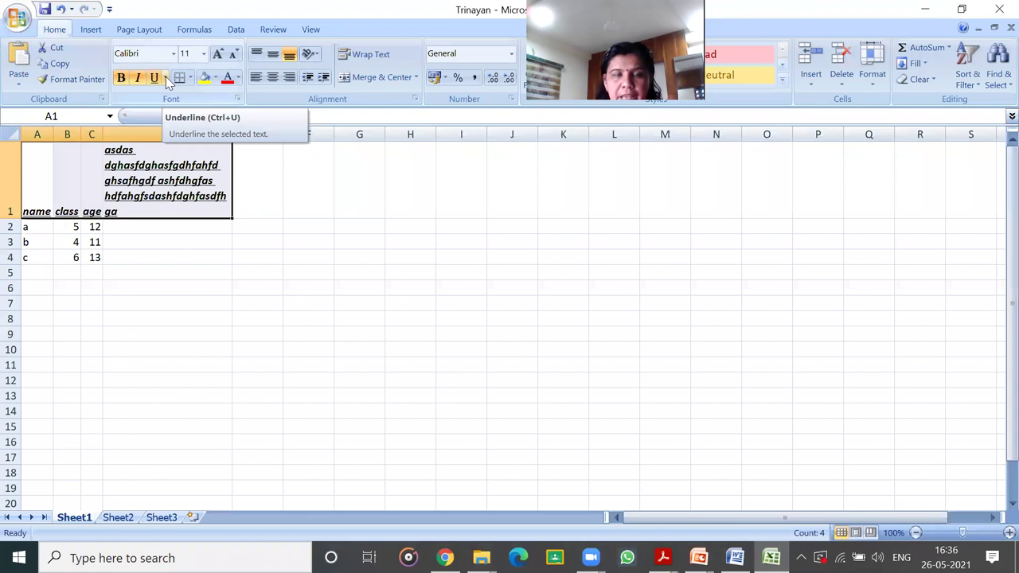
click(165, 77)
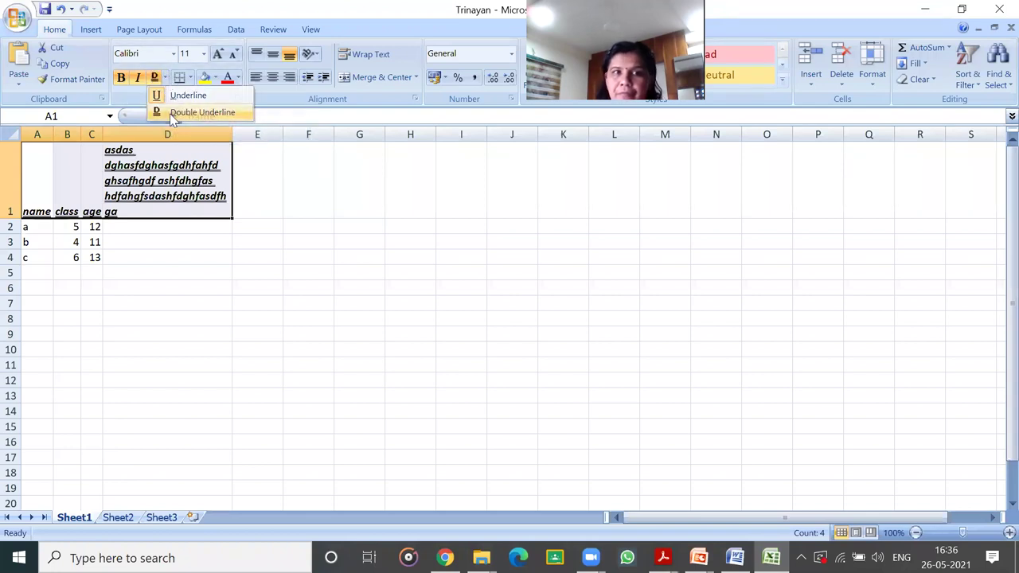
click(171, 95)
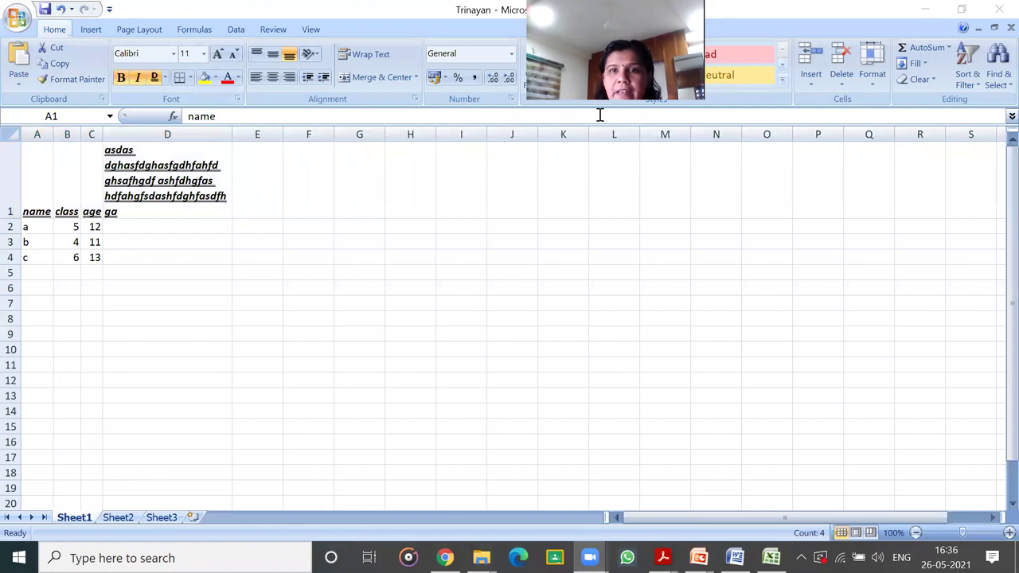
click(196, 288)
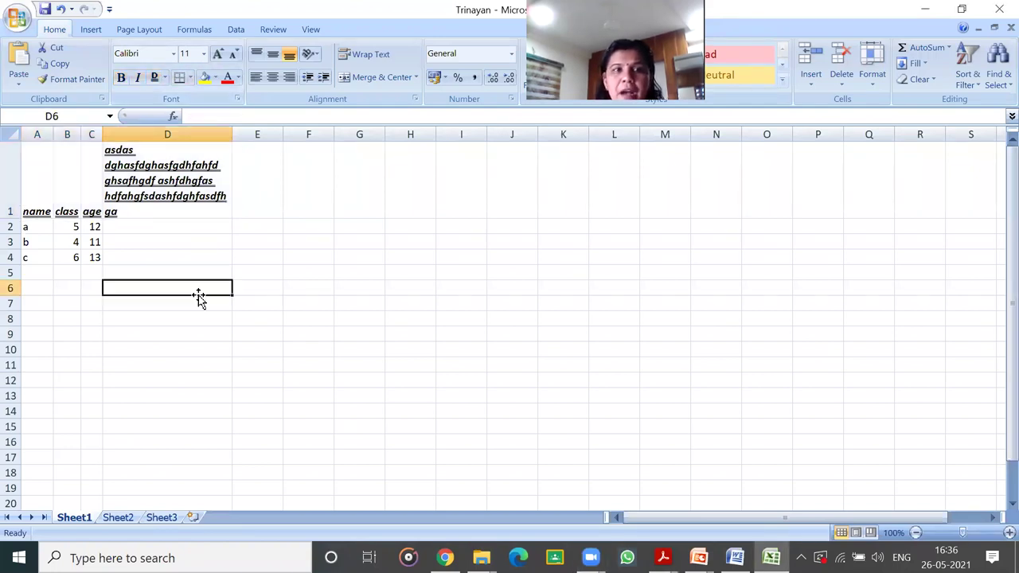
- Remove the double underline, italic and bold formatting from header cells A1:D1
drag(58, 176, 172, 182)
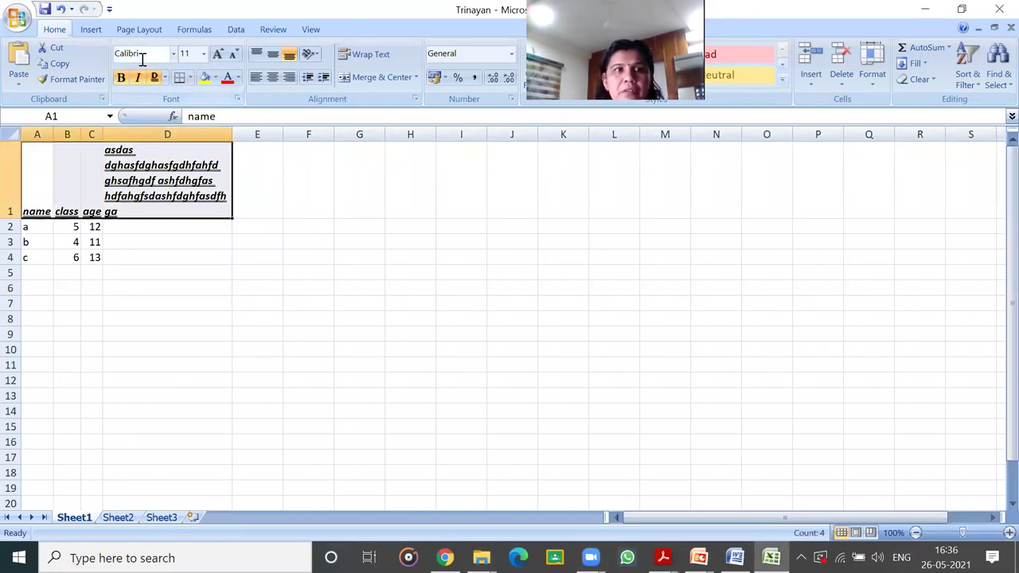
click(156, 78)
click(135, 80)
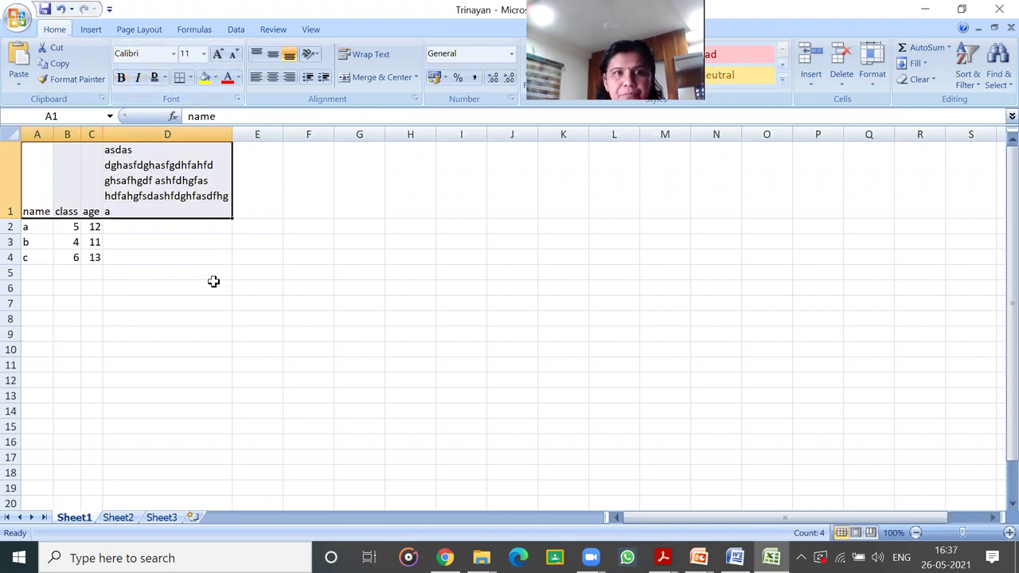
- Set the font of header cells A1:D1 to Bernard MT Condensed
click(173, 54)
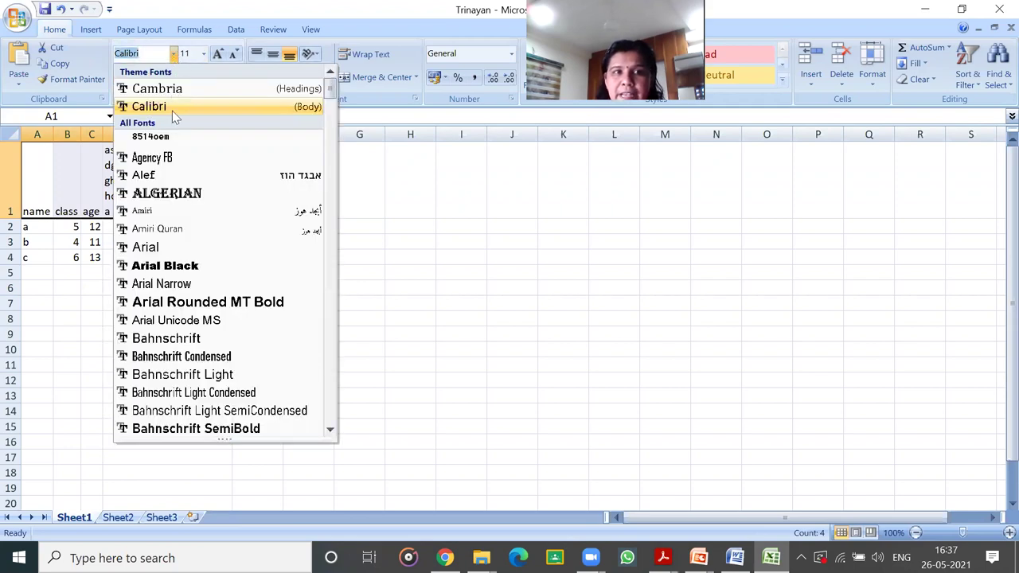
scroll(198, 402, down, 5)
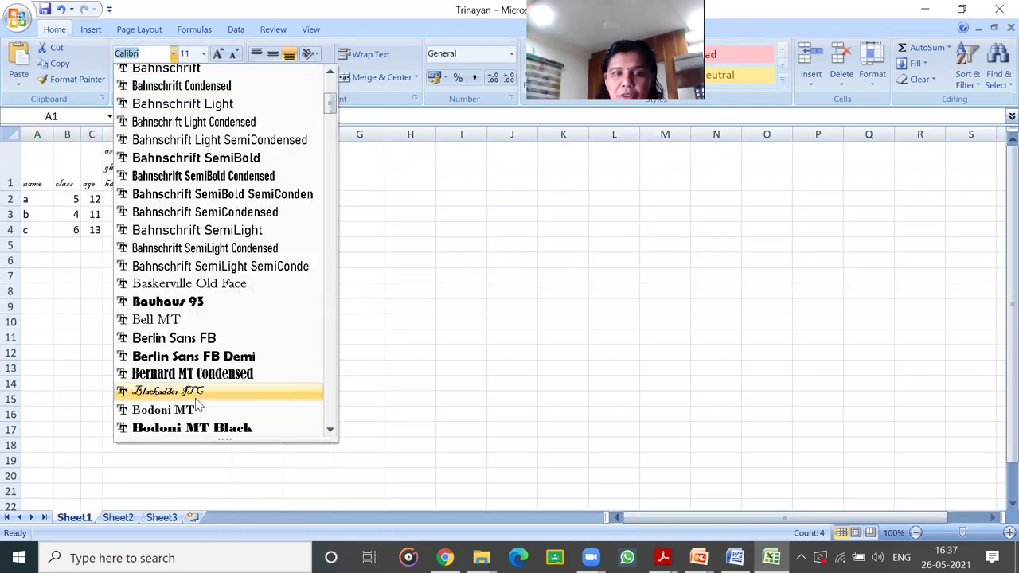
click(198, 374)
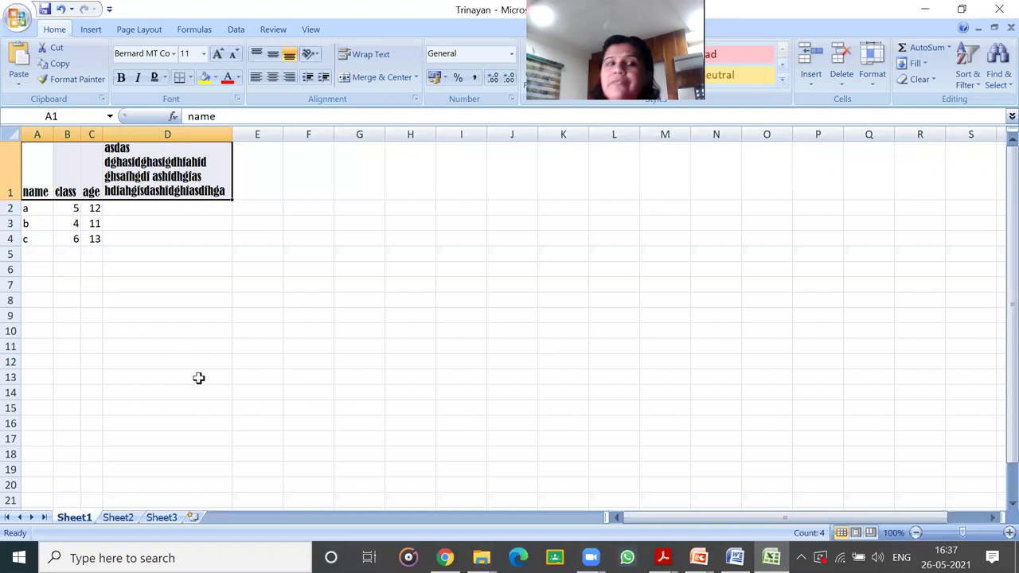
- Change the font of header cells A1:D1 to Kalam
click(175, 54)
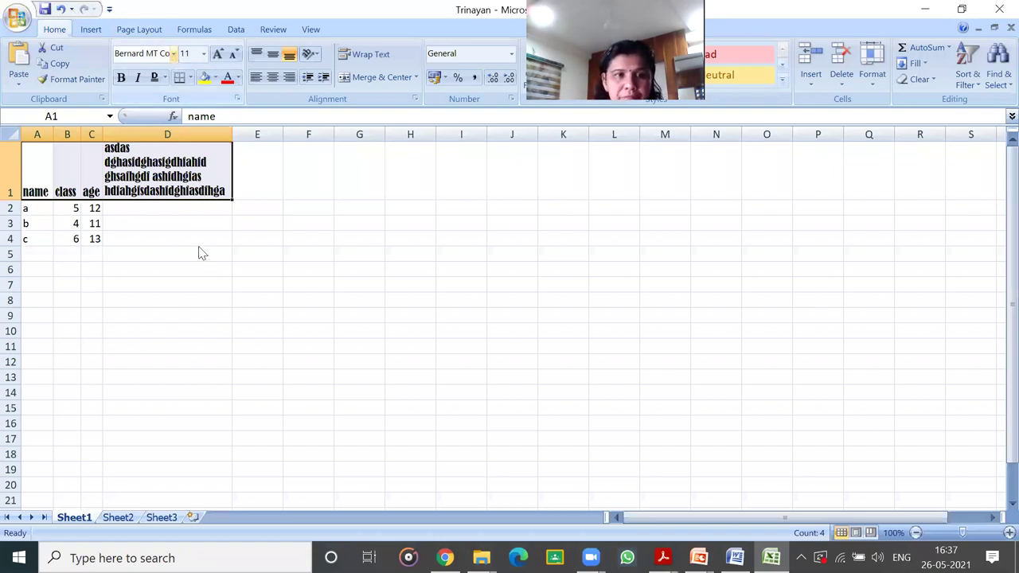
key(alt+Down)
scroll(226, 268, down, 15)
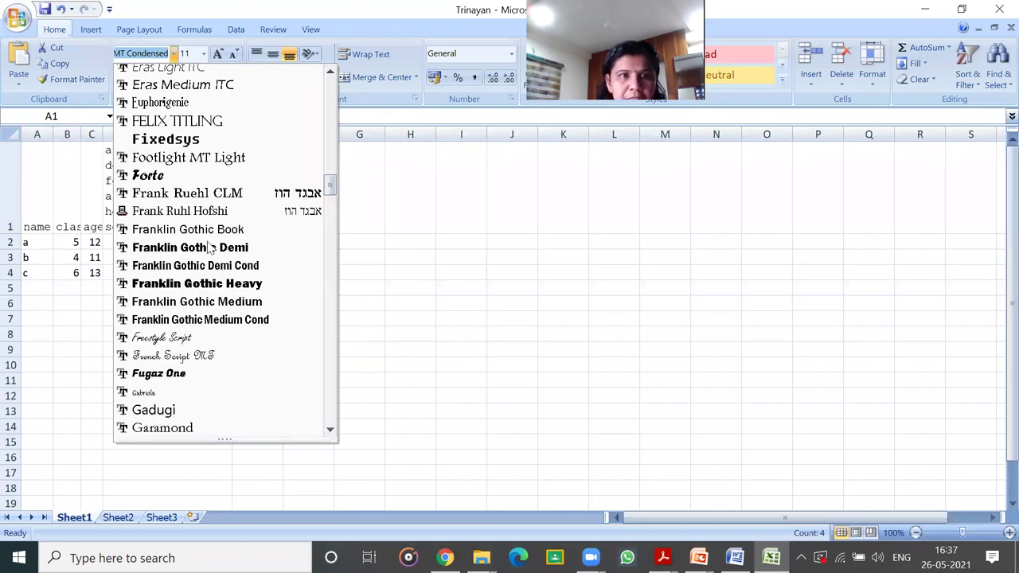
scroll(209, 247, down, 15)
key(Return)
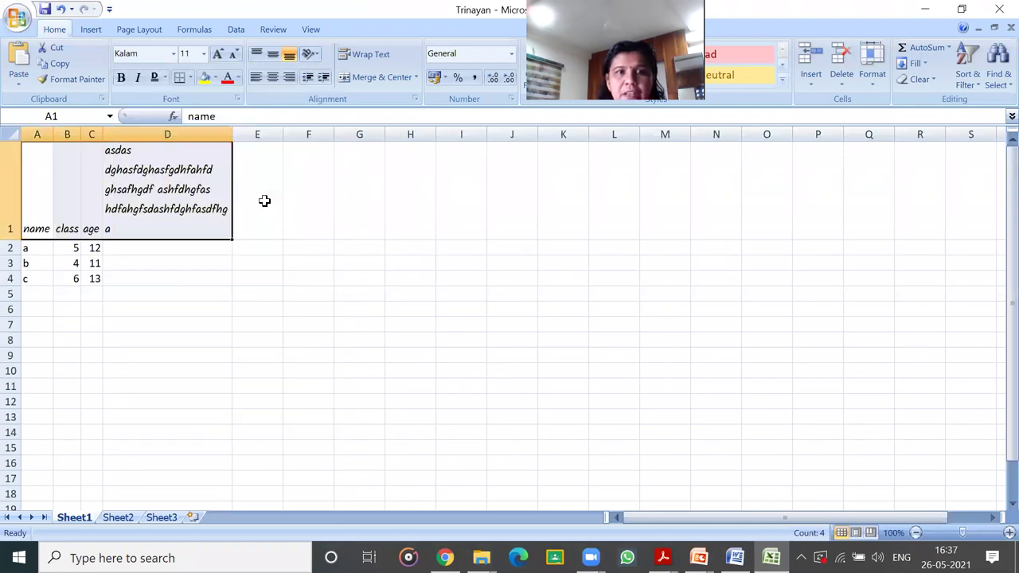
- Enter the sample text dsdfsdfsddfds in cell E1 and select that cell again
click(263, 200)
click(184, 189)
click(242, 195)
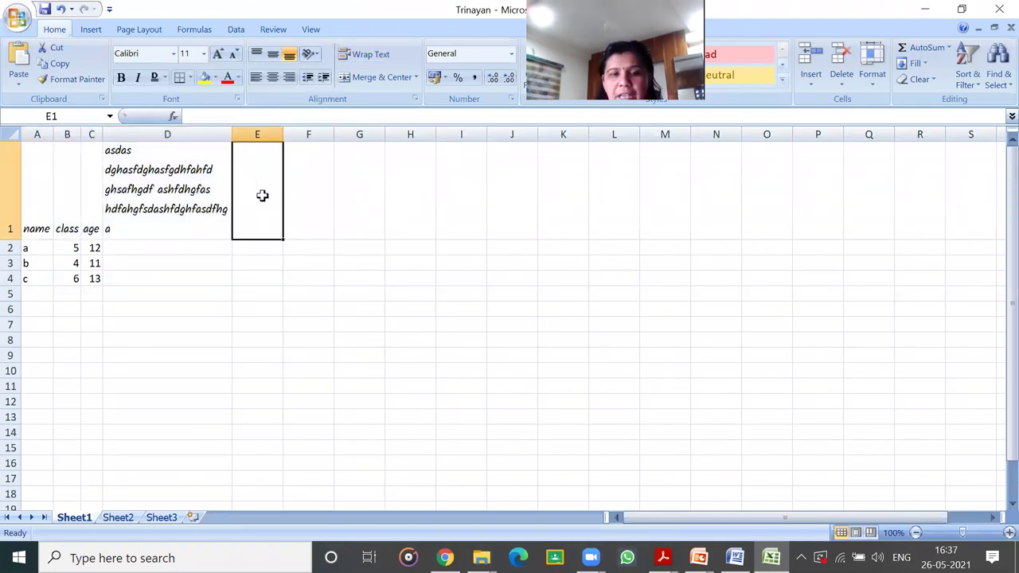
text(dsdfsdfsddfds)
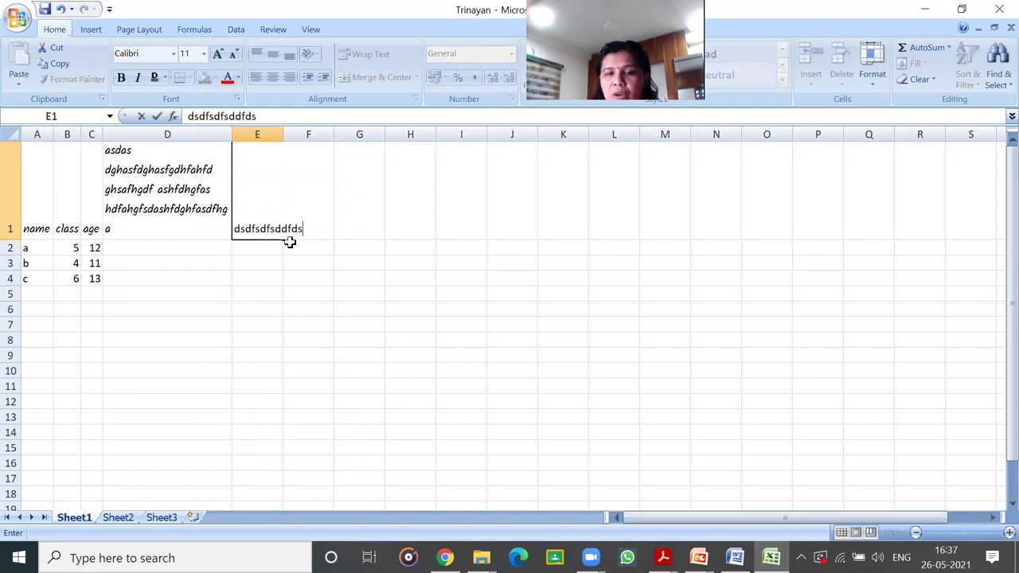
click(284, 266)
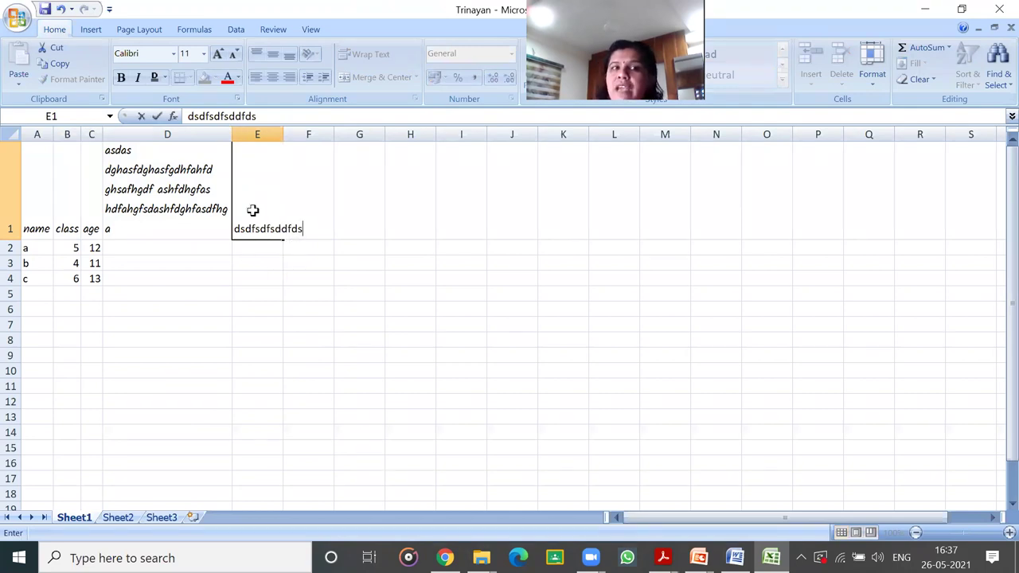
click(252, 221)
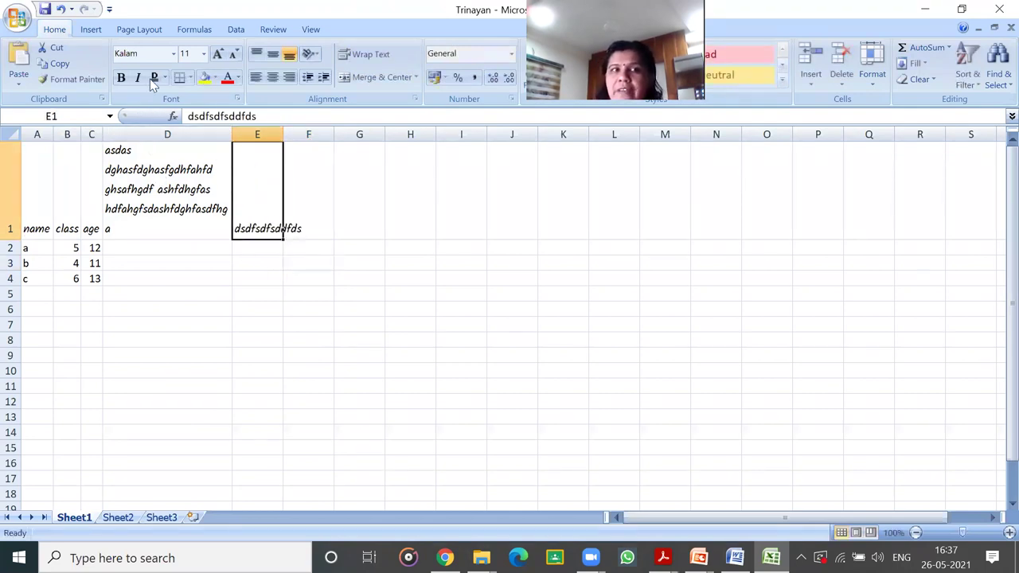
- Browse the available fonts for cell E1, previewing several, and close the list without choosing one
click(173, 54)
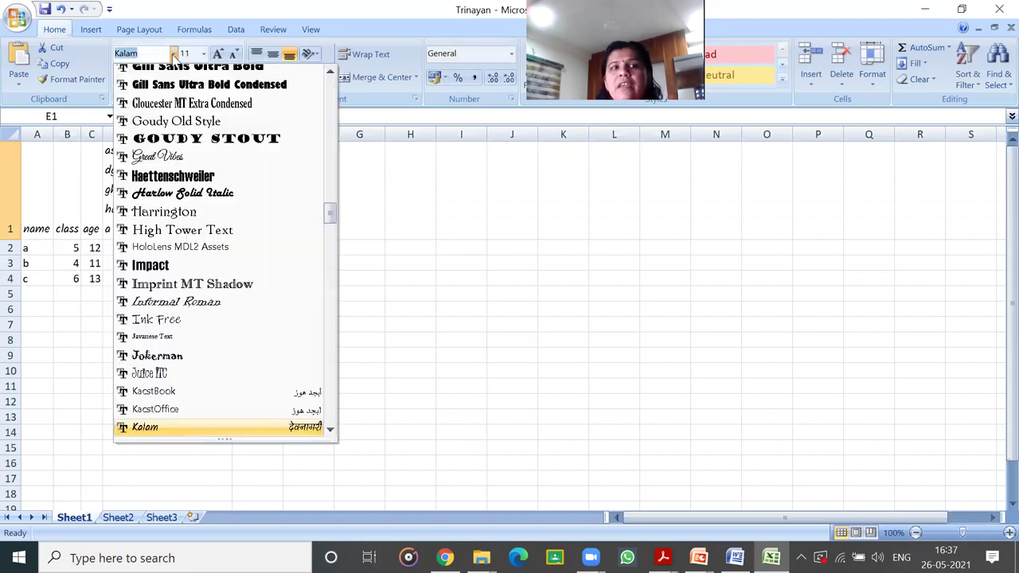
scroll(229, 415, down, 1)
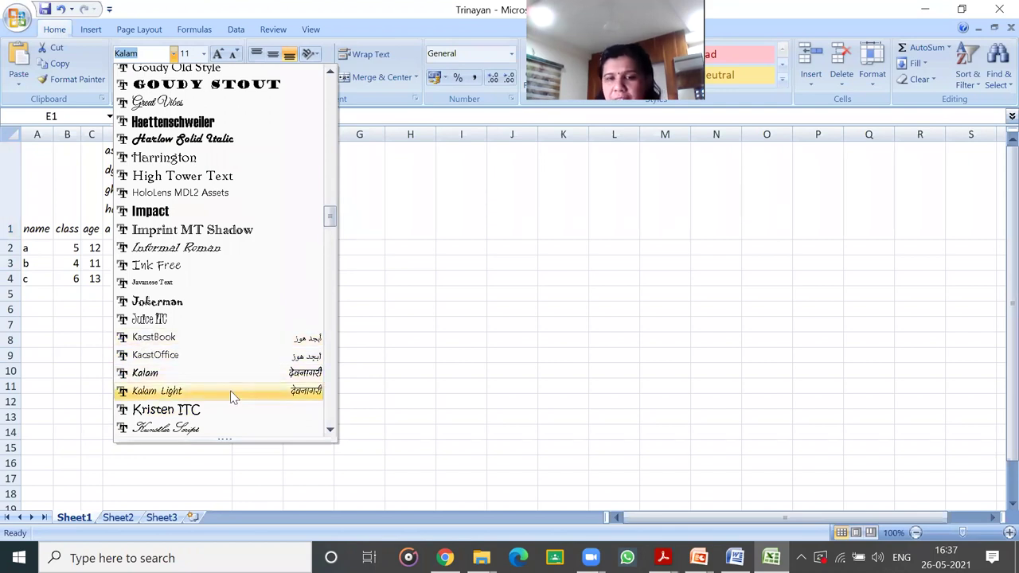
scroll(230, 393, down, 8)
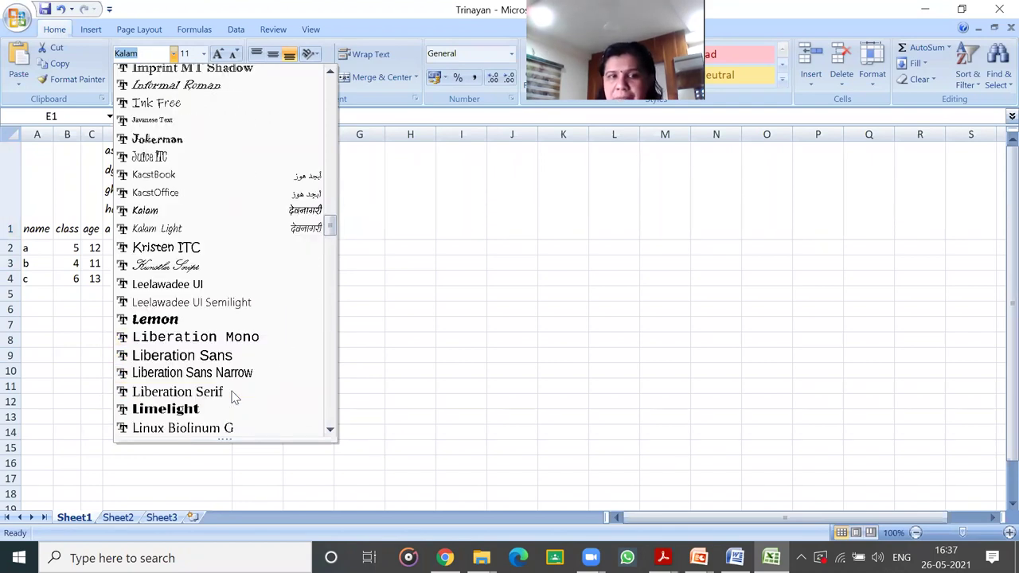
scroll(234, 395, down, 5)
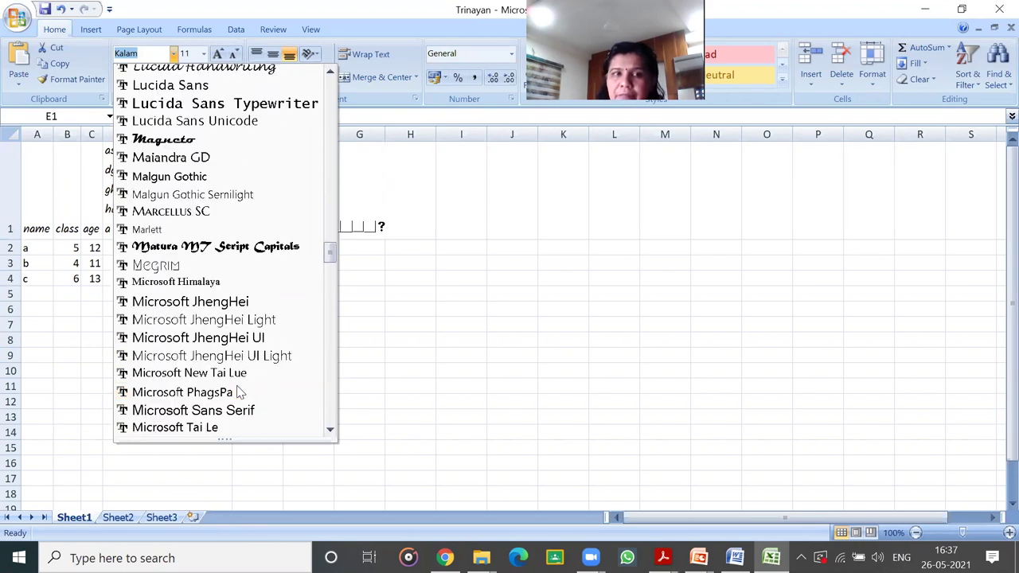
scroll(279, 348, down, 10)
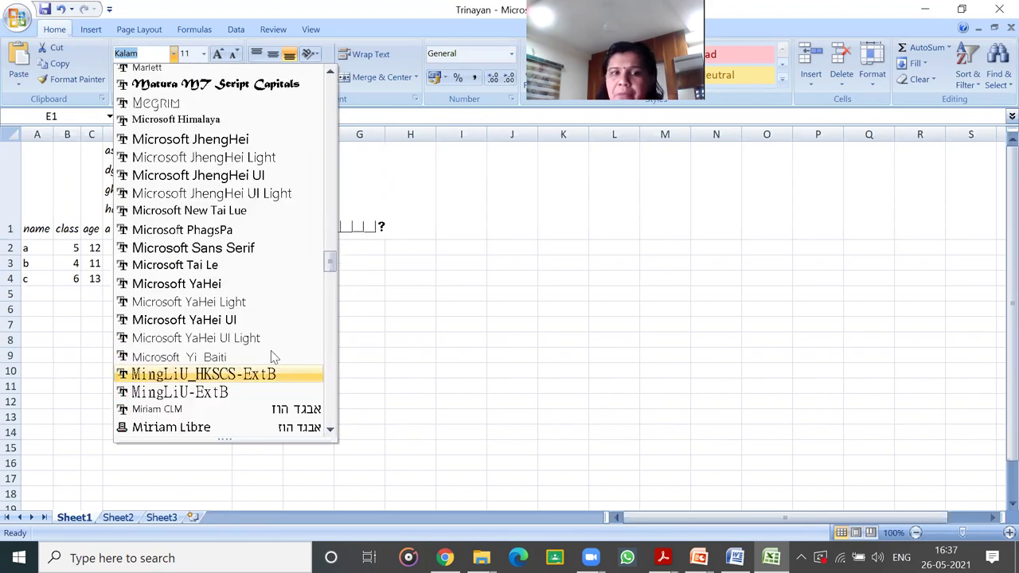
scroll(275, 358, down, 5)
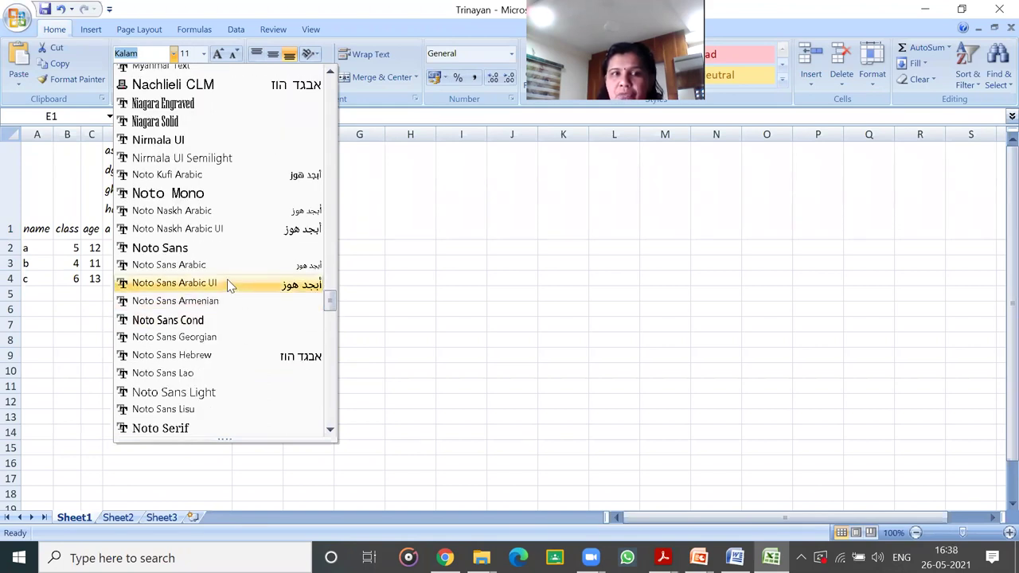
scroll(273, 239, down, 5)
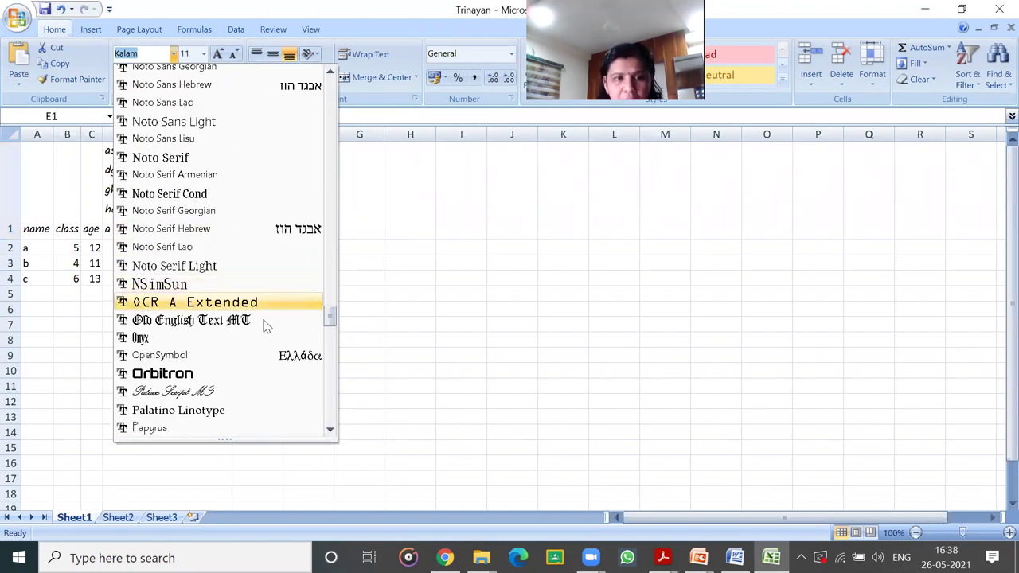
scroll(271, 354, down, 10)
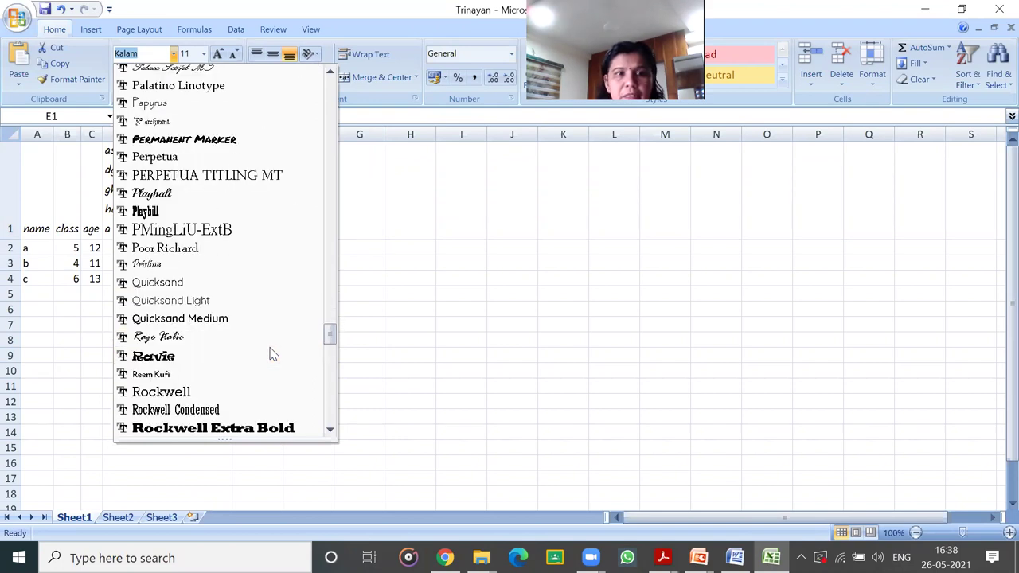
scroll(271, 355, down, 2)
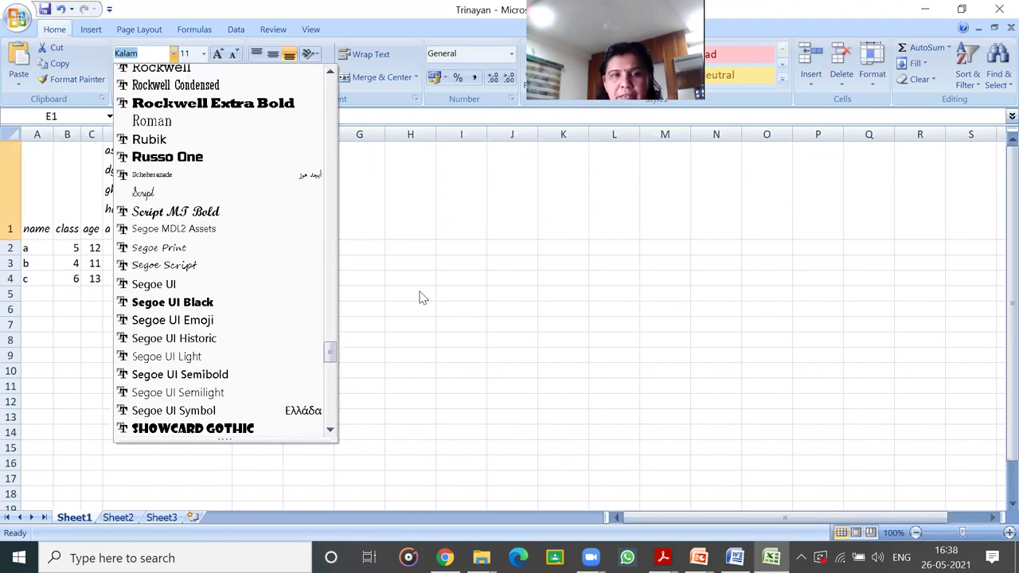
click(503, 328)
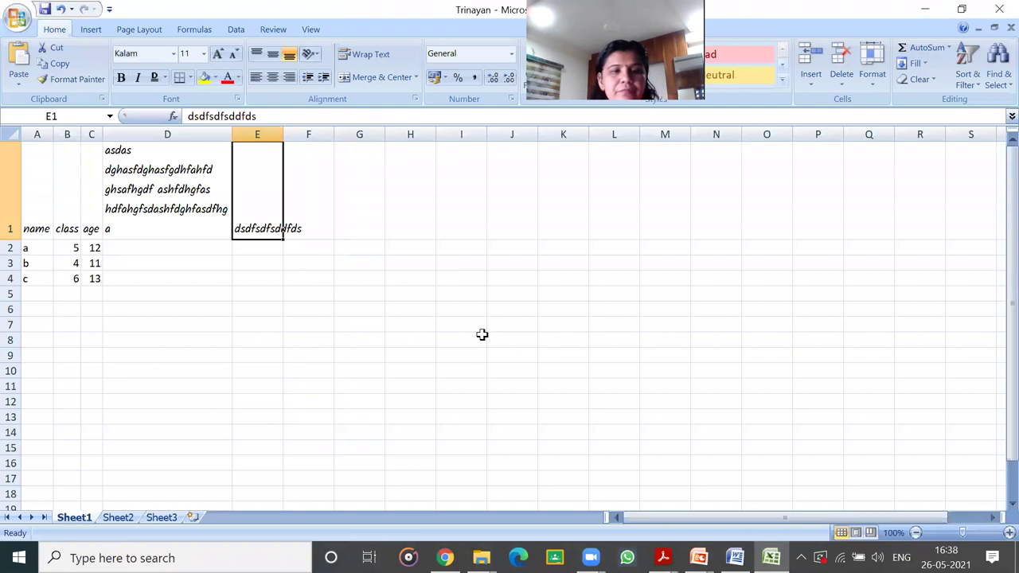
- Set the font size of cell E1 to 72 and select the cell again
click(204, 55)
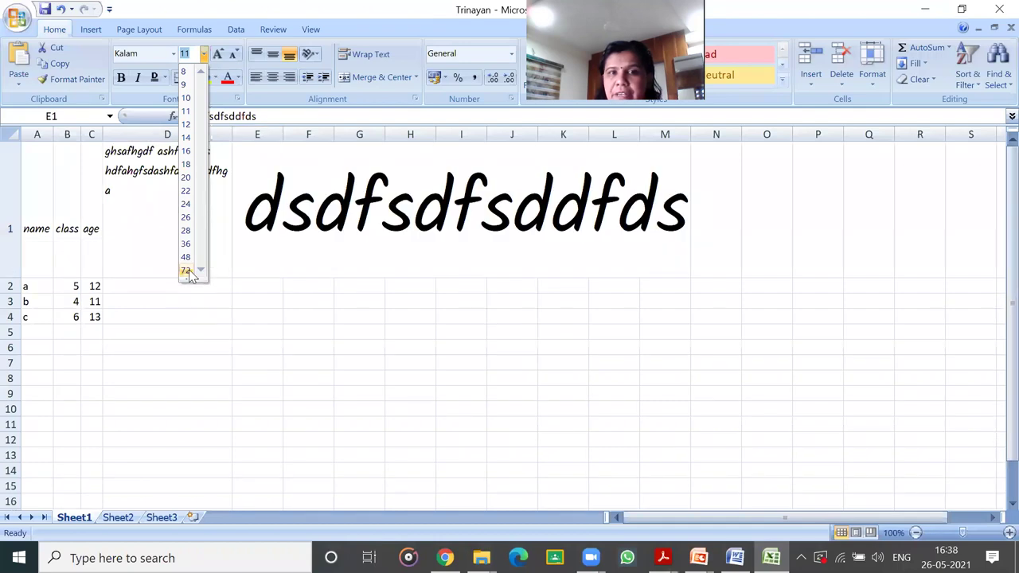
click(186, 271)
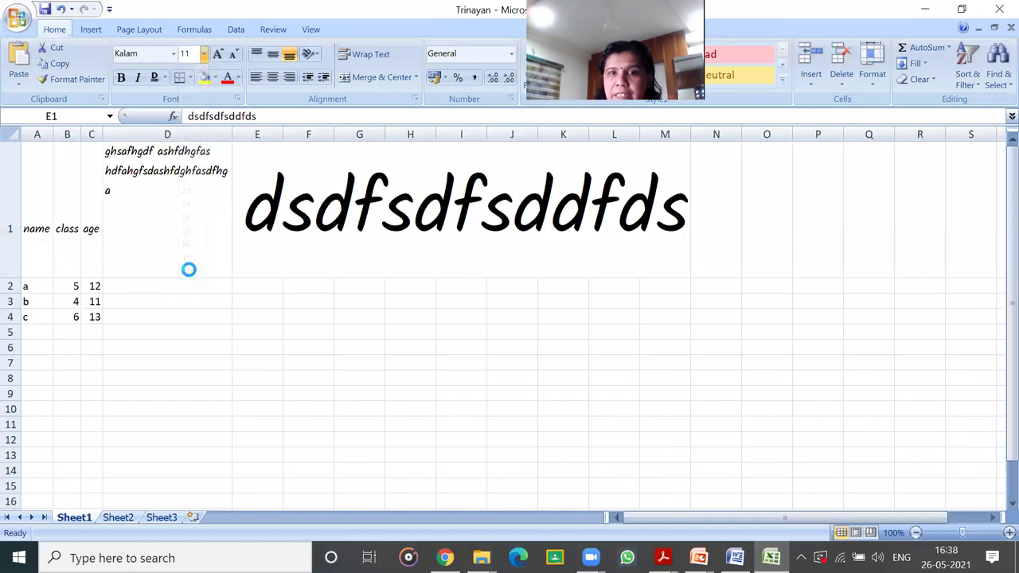
click(305, 244)
click(261, 250)
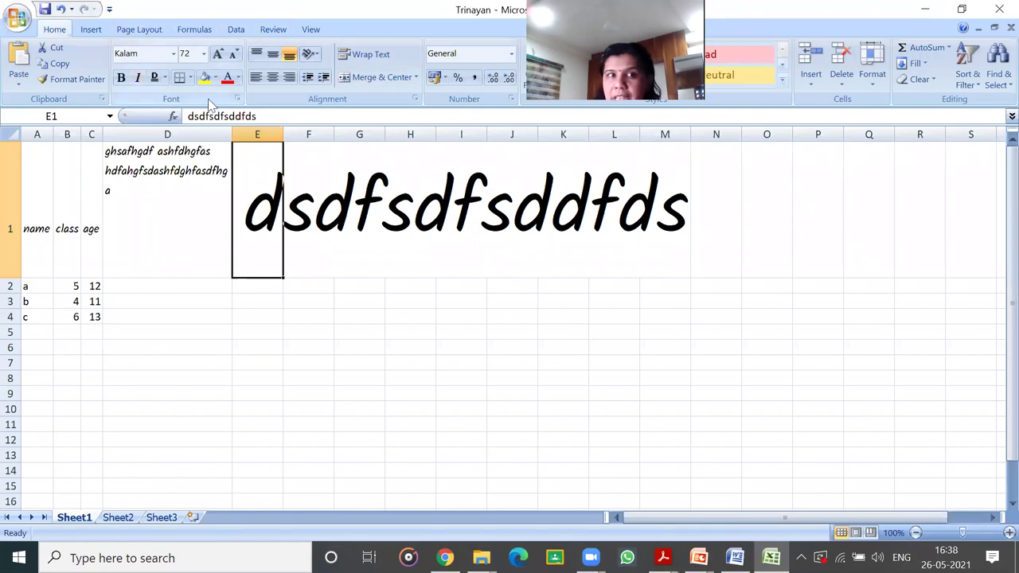
- Set the font size of cell E1 to 11 and preview larger sizes without applying one
click(203, 54)
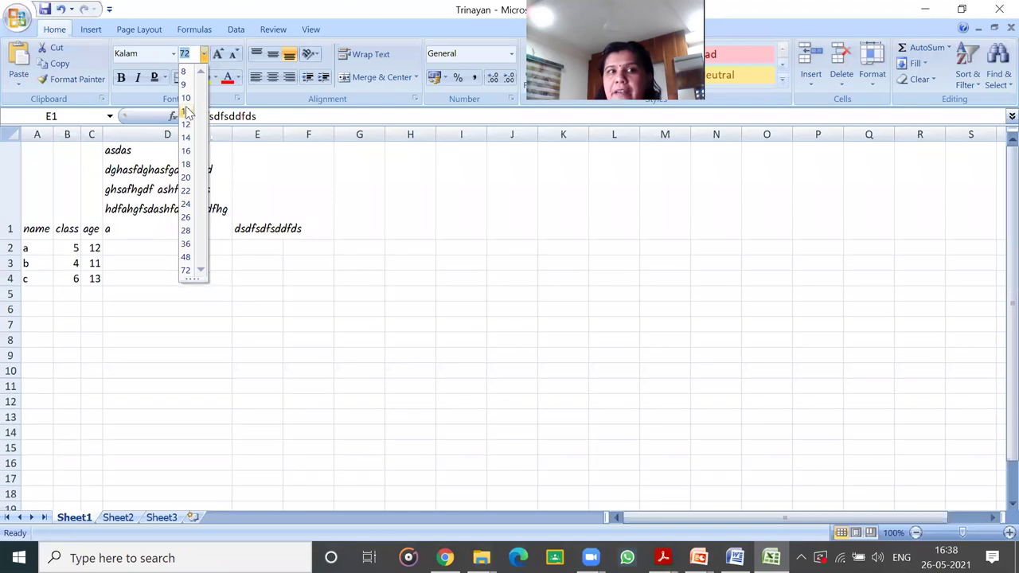
click(185, 112)
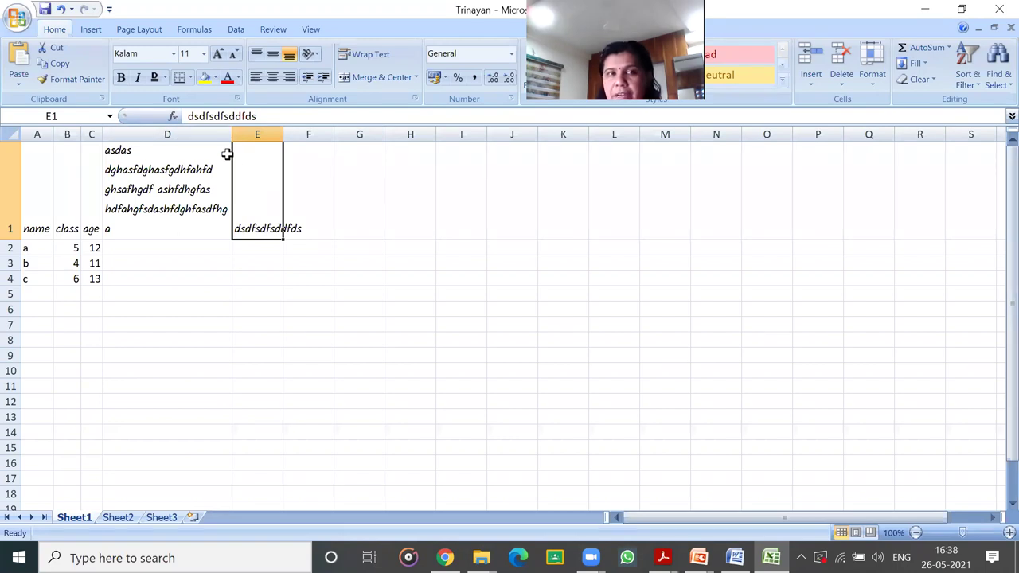
click(204, 54)
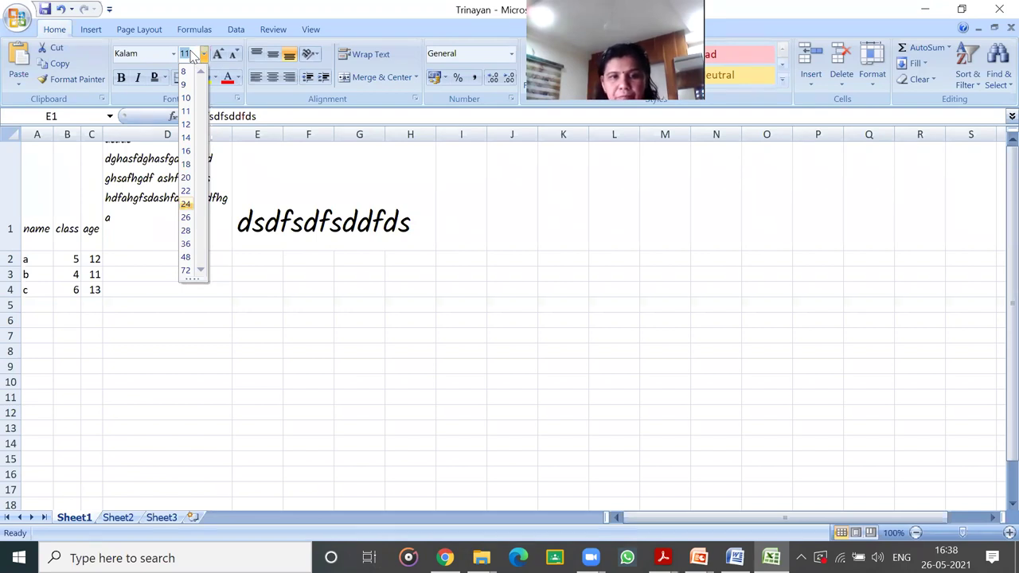
key(Return)
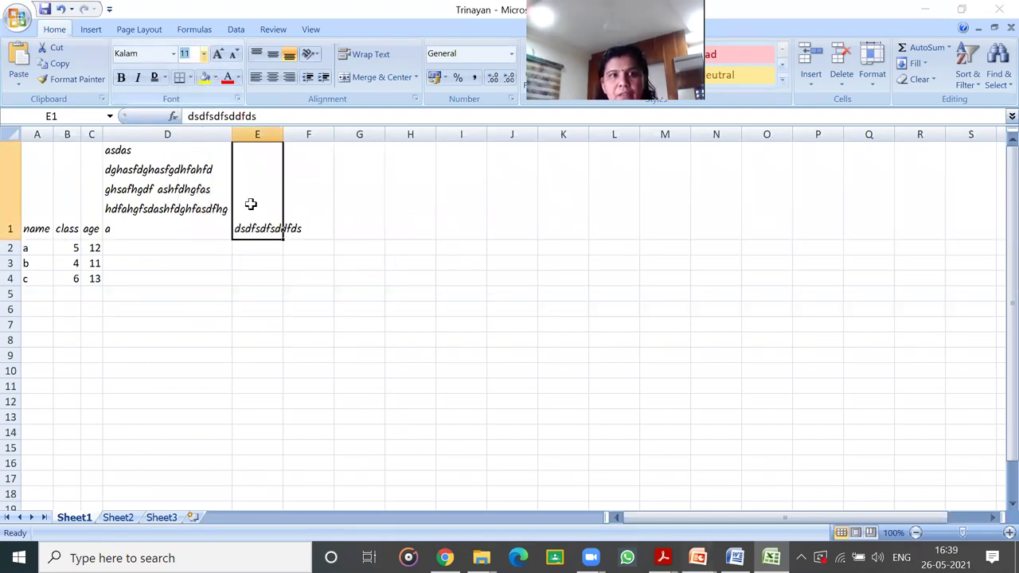
- Set the font size of cell E1 to 8 and try a size of 2
click(204, 54)
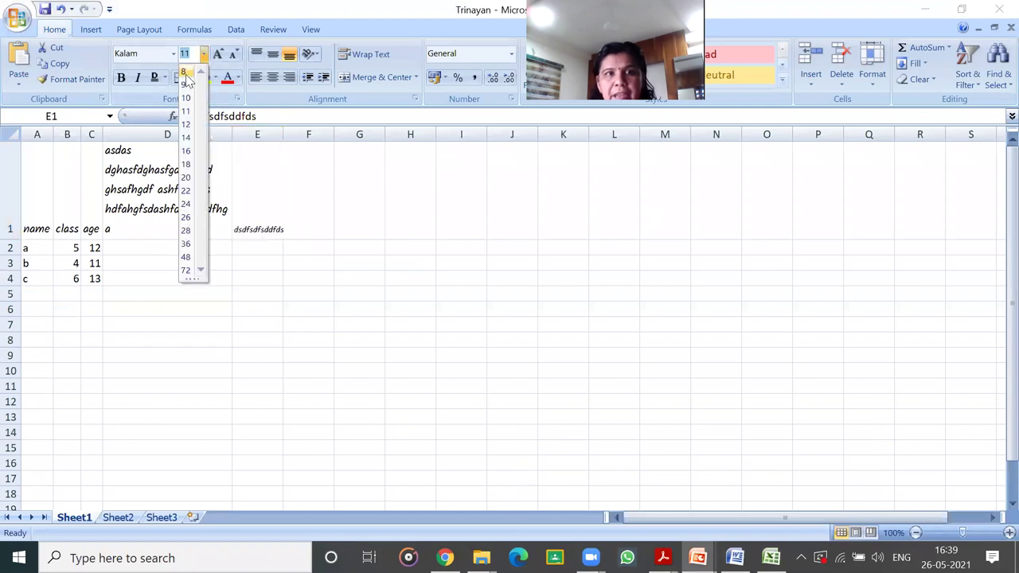
click(186, 72)
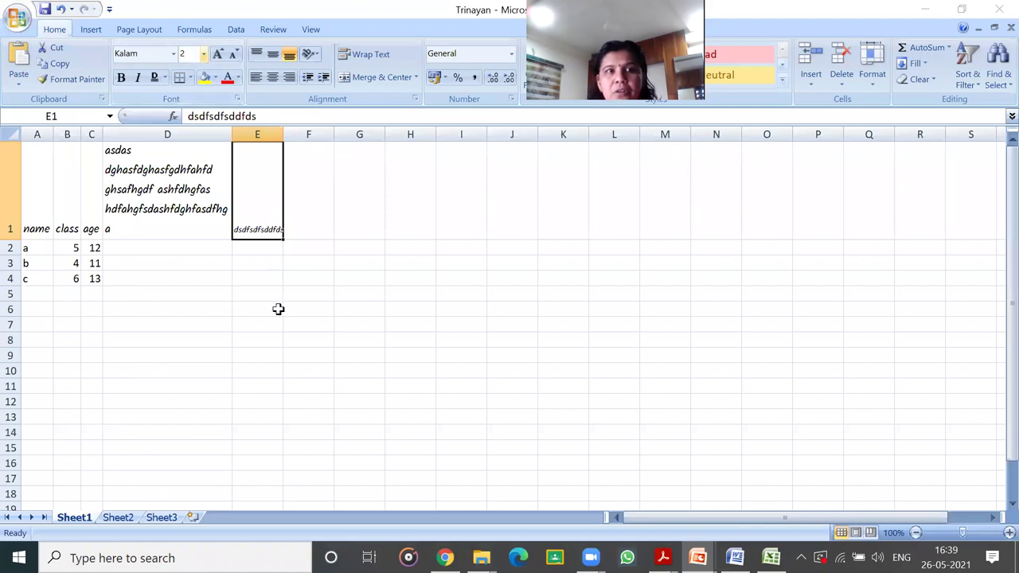
key(Return)
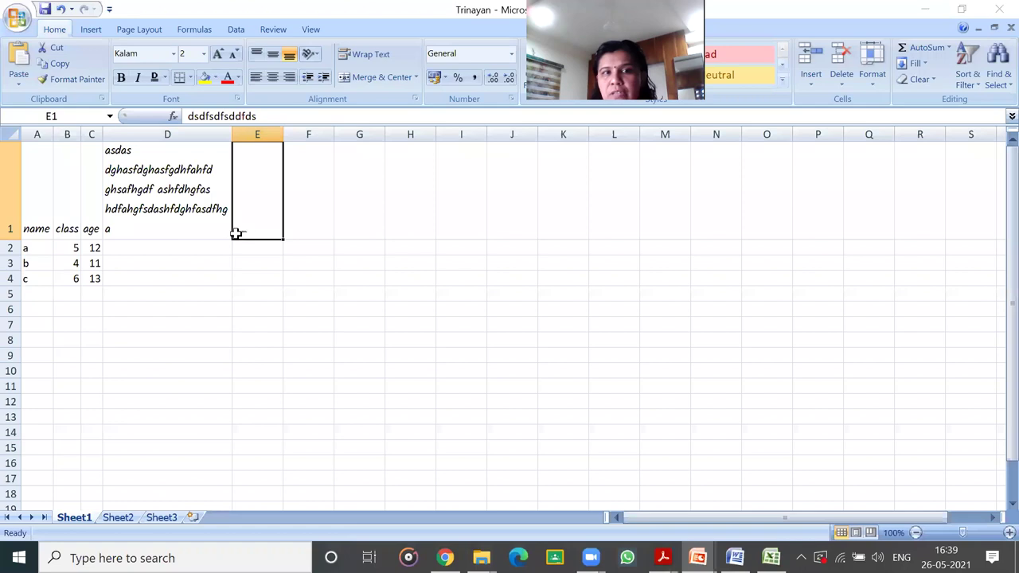
- Grow and shrink the font of cell E1 in increments, finishing at size 12
key(alt+h)
key(f)
key(g)
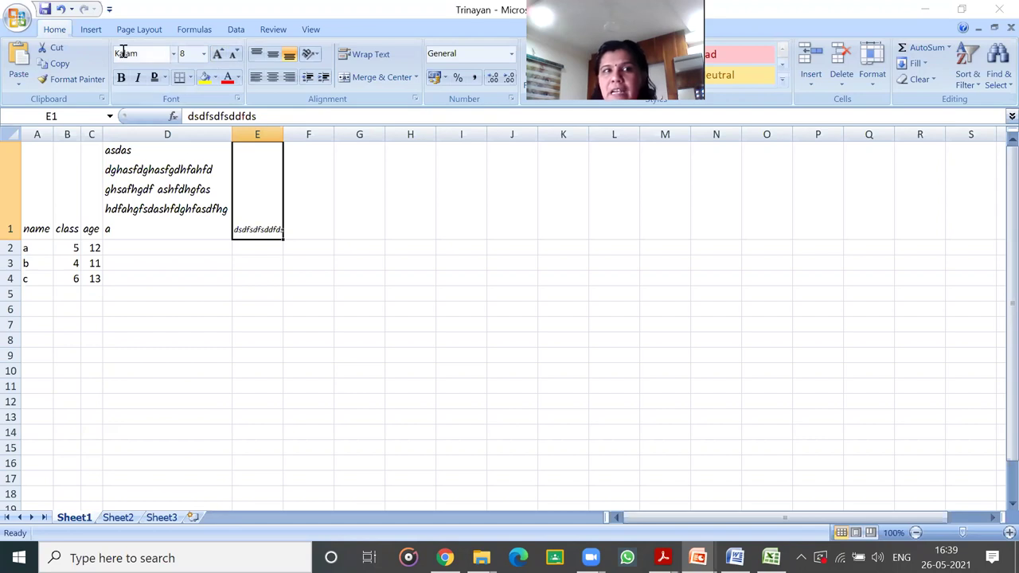
click(217, 54)
click(217, 55)
click(235, 54)
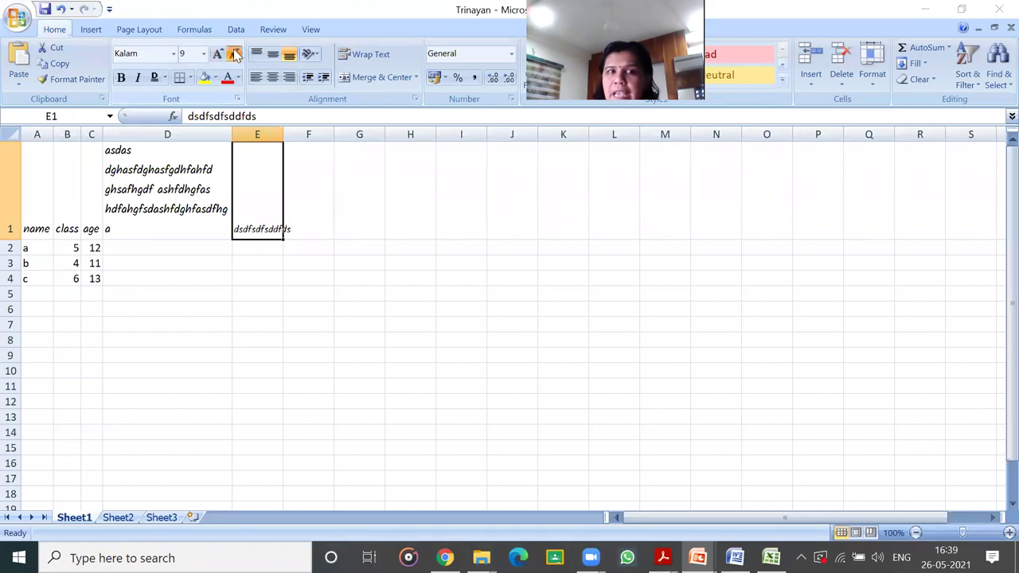
click(217, 54)
click(217, 54)
click(218, 56)
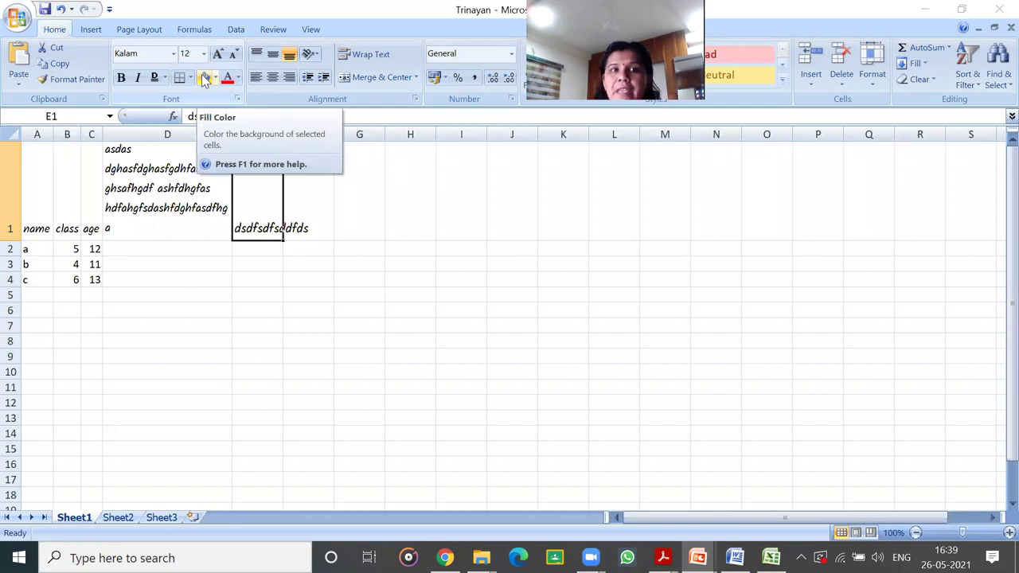
- Fill cell E1, cell D2 and the header range A1:E1 with yellow
click(205, 79)
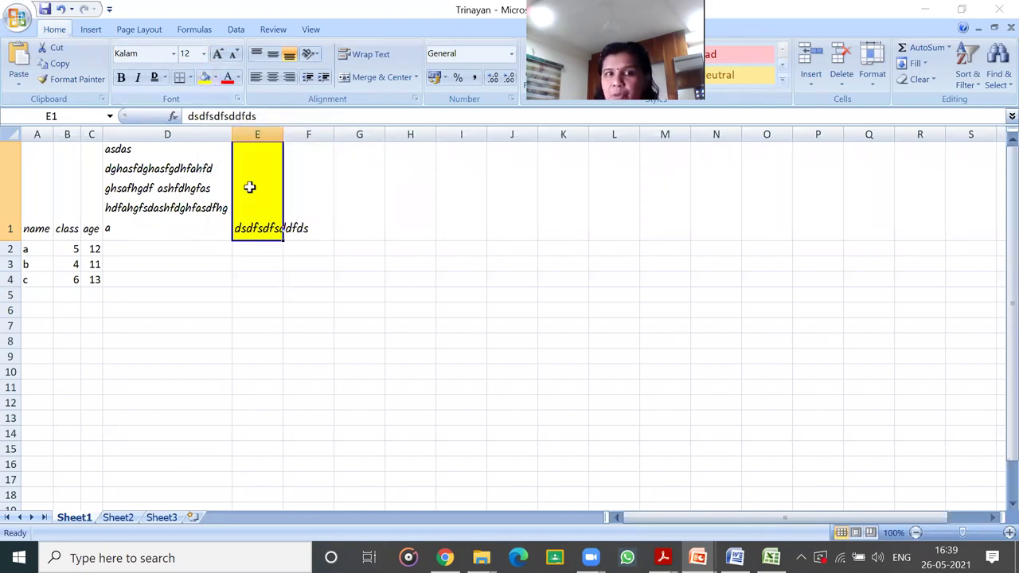
click(173, 246)
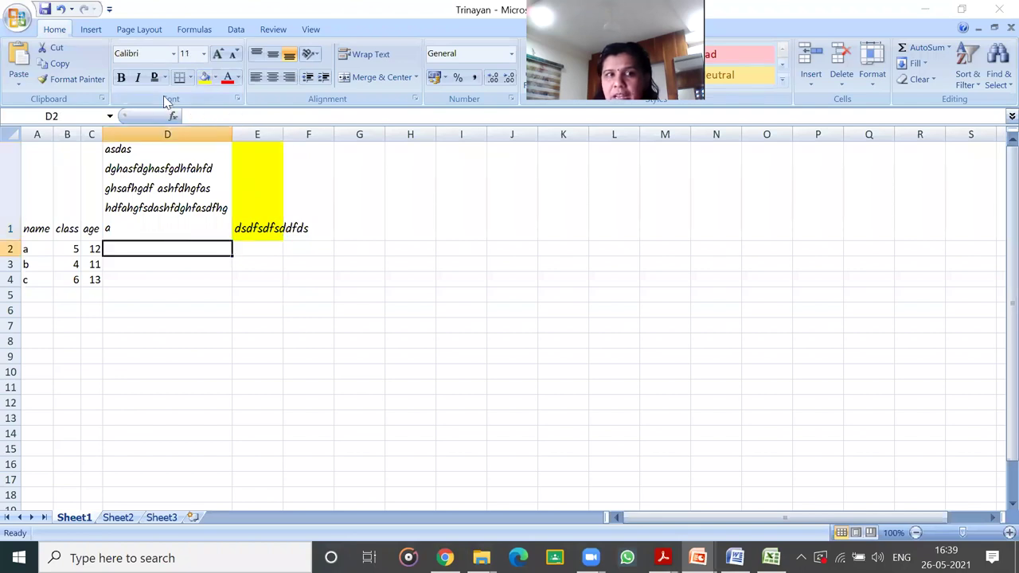
click(206, 77)
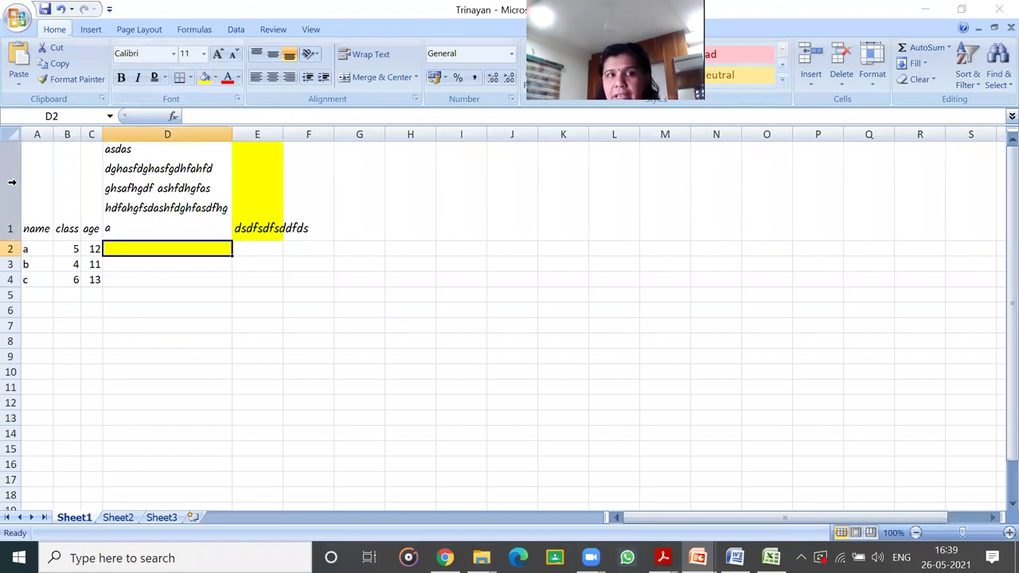
drag(48, 174, 265, 188)
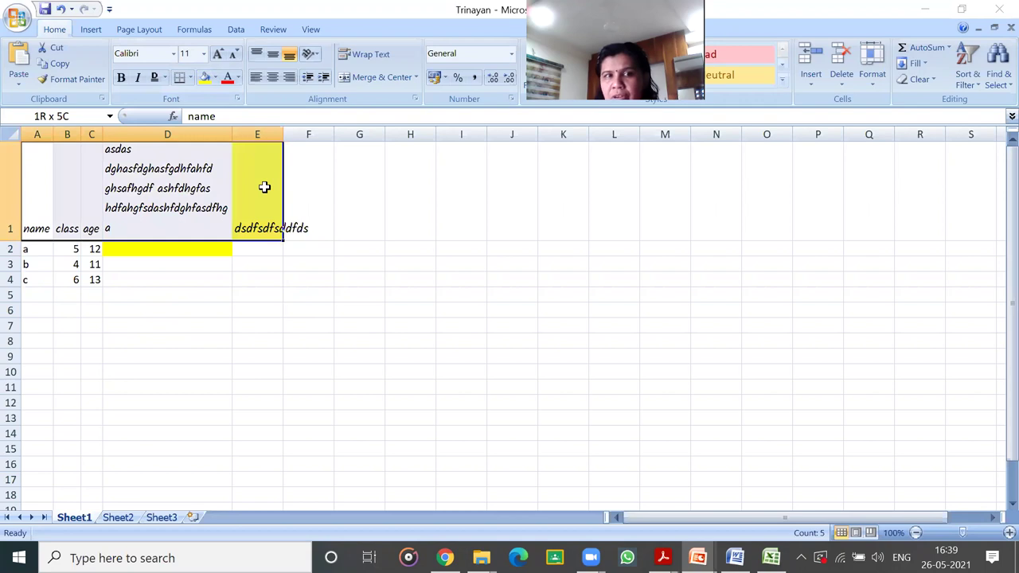
click(204, 77)
click(105, 336)
- Undo the three yellow fills
key(ctrl+z)
key(ctrl+z)
key(ctrl+z)
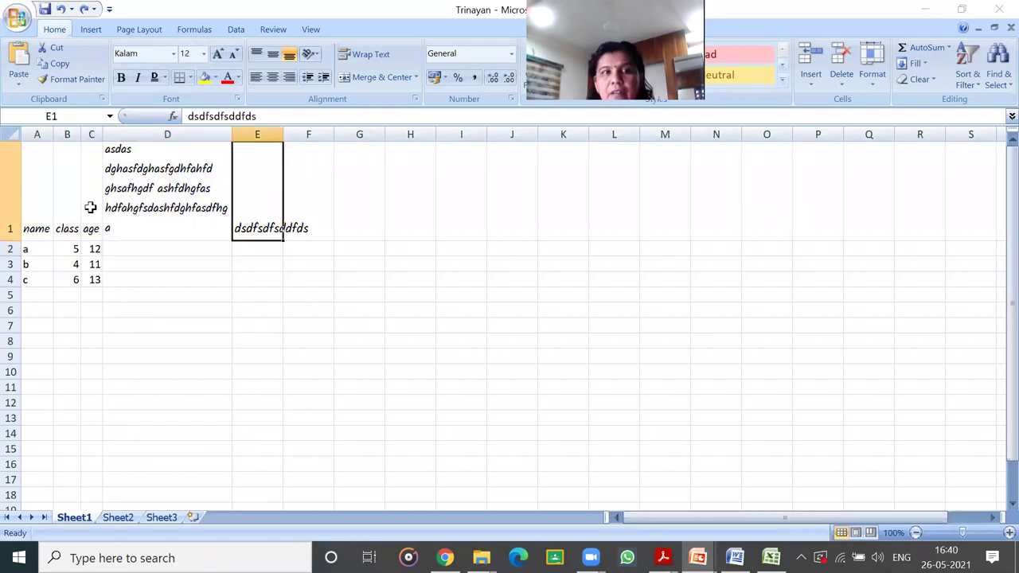
- Apply Outside Borders to the table range A1:E4 and deselect it
drag(34, 184, 250, 196)
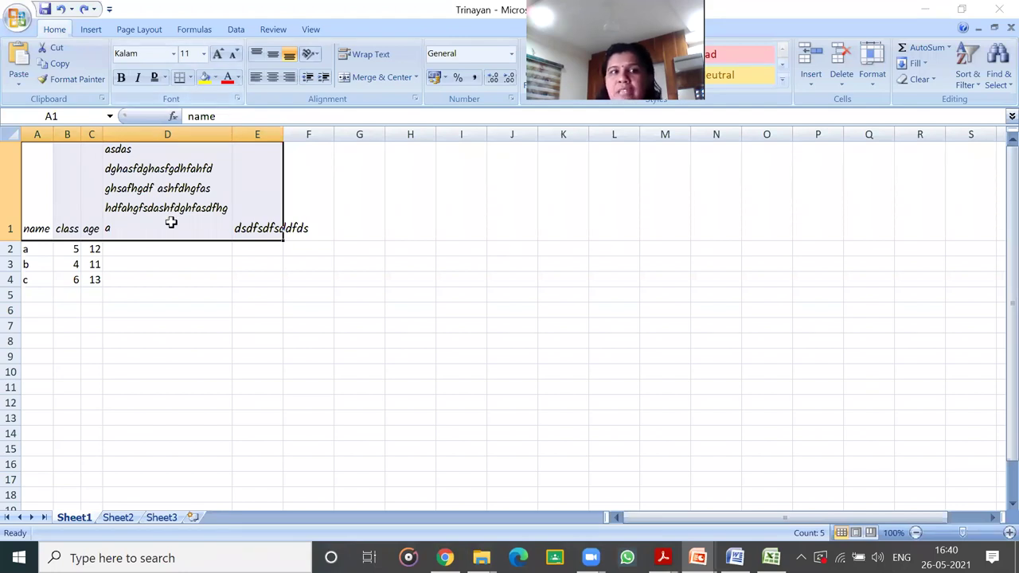
click(180, 253)
drag(44, 167, 256, 279)
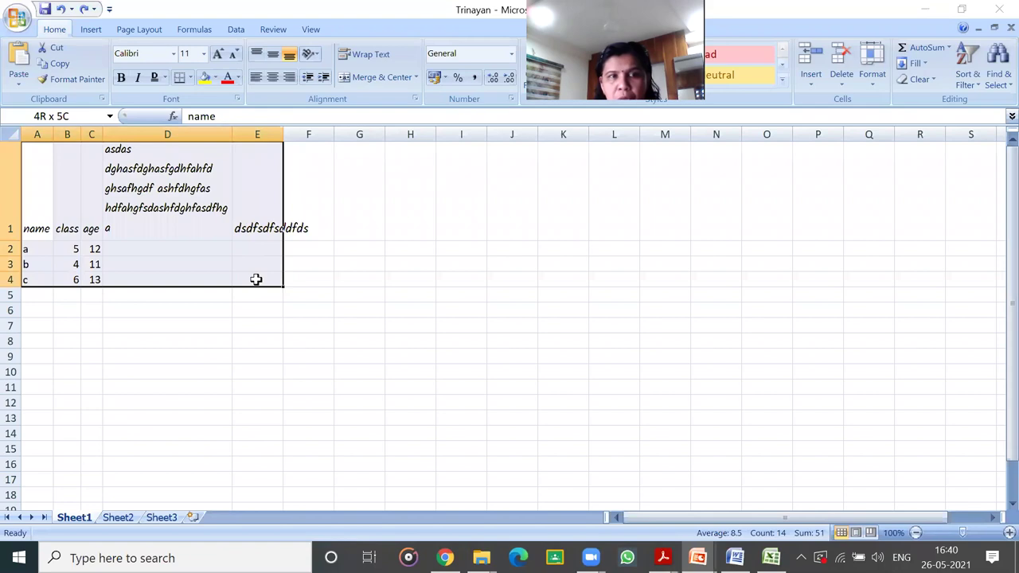
click(191, 77)
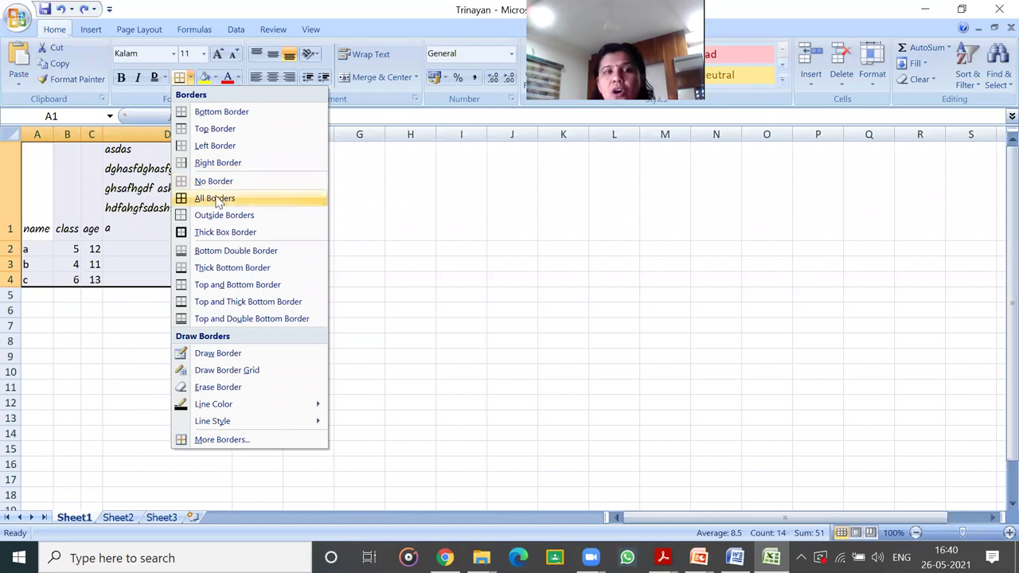
click(215, 221)
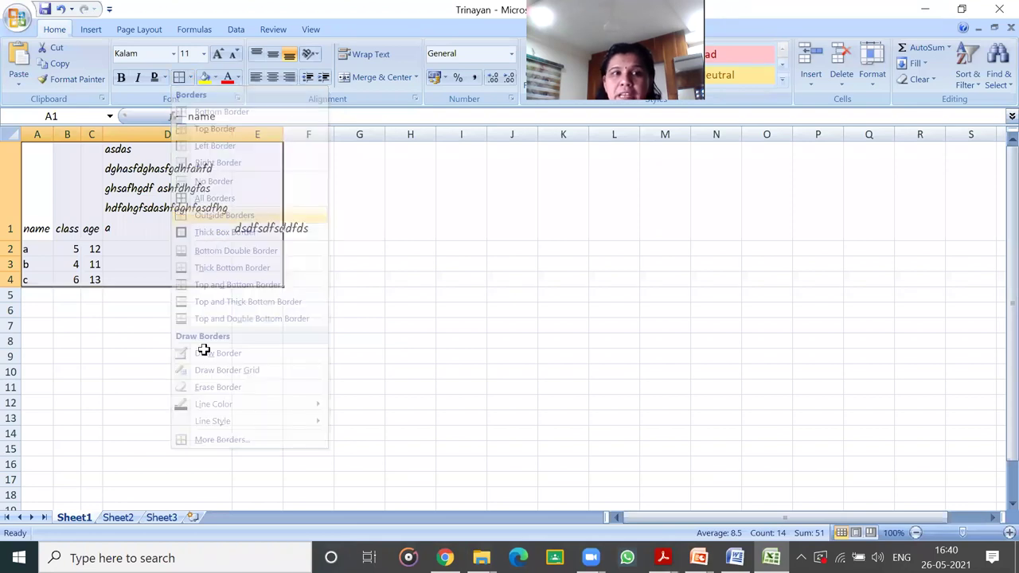
click(177, 360)
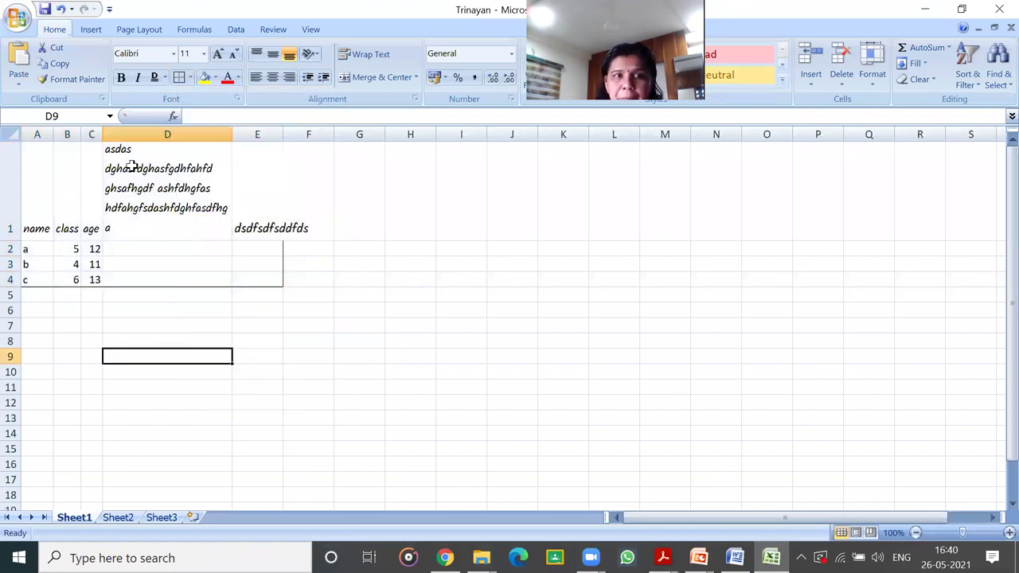
- Fit column E's width to its text and apply All Borders to the range A1:E4
double_click(282, 133)
click(260, 364)
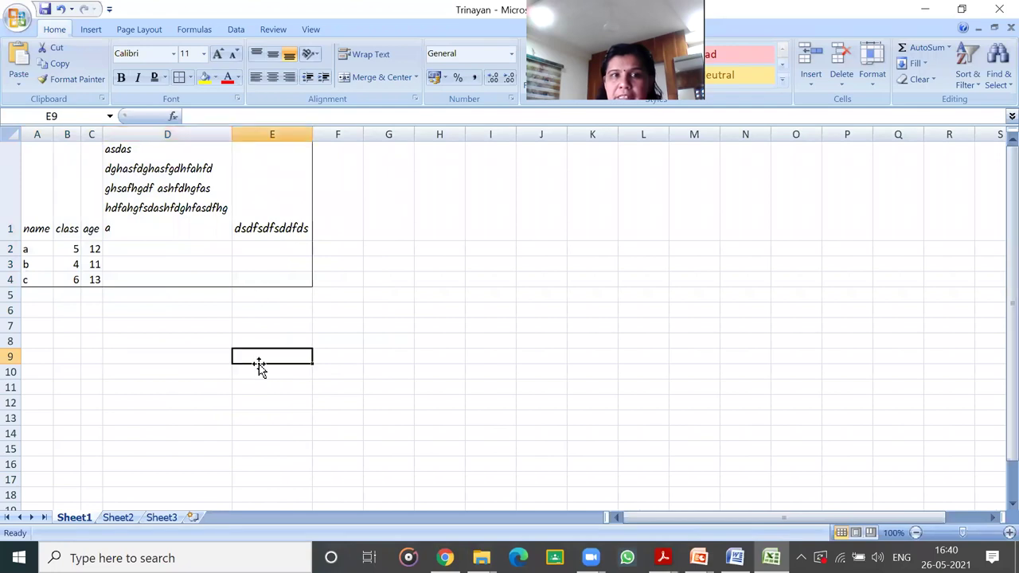
drag(35, 148, 285, 281)
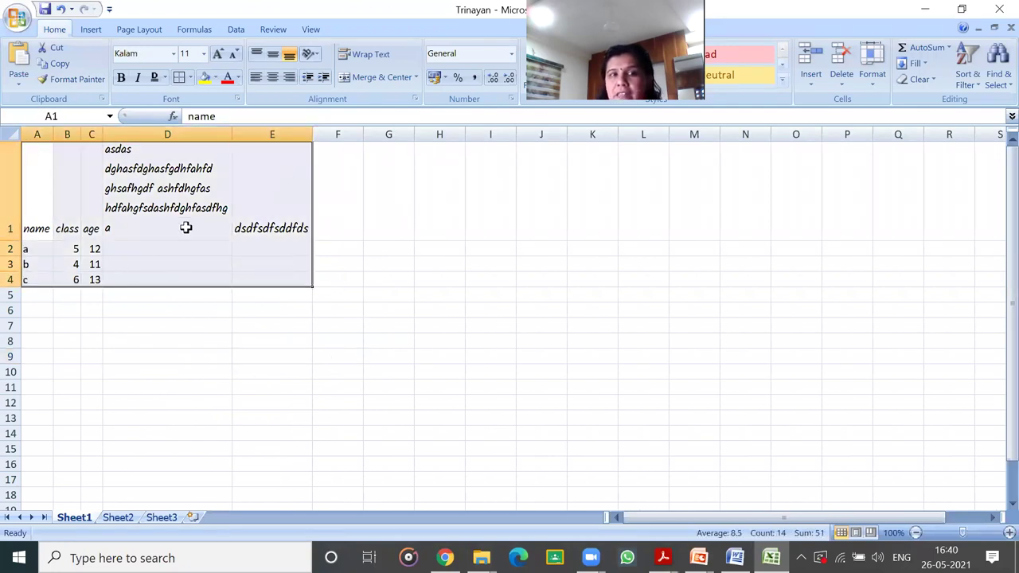
click(191, 77)
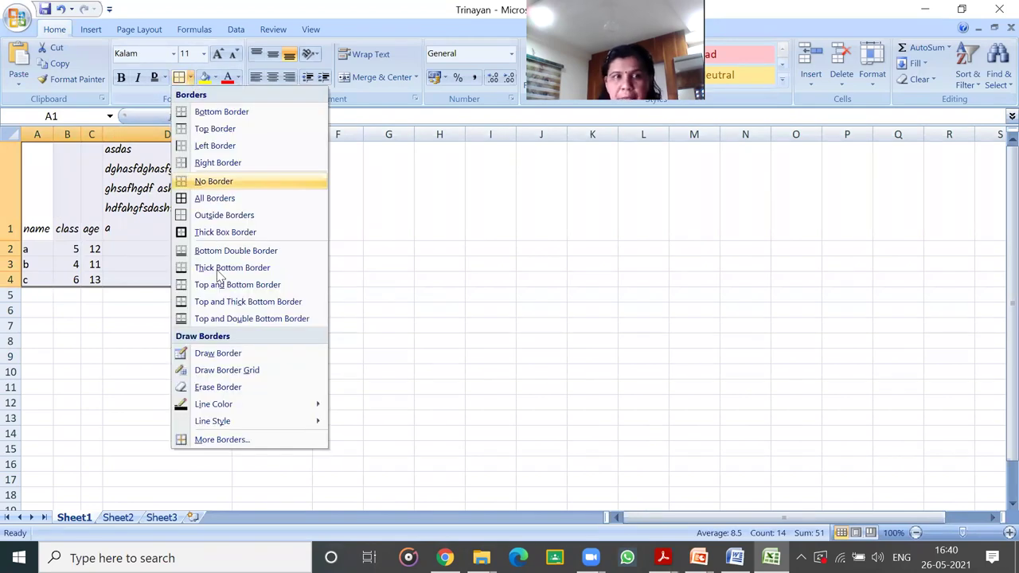
click(205, 199)
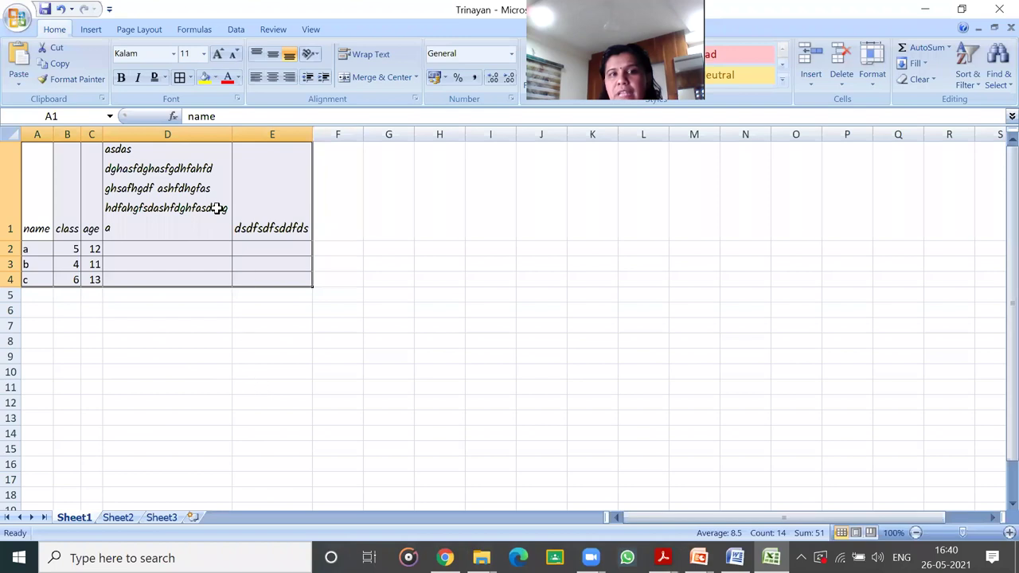
- Apply a Thick Box Border around the range A1:E4 and deselect it
click(191, 77)
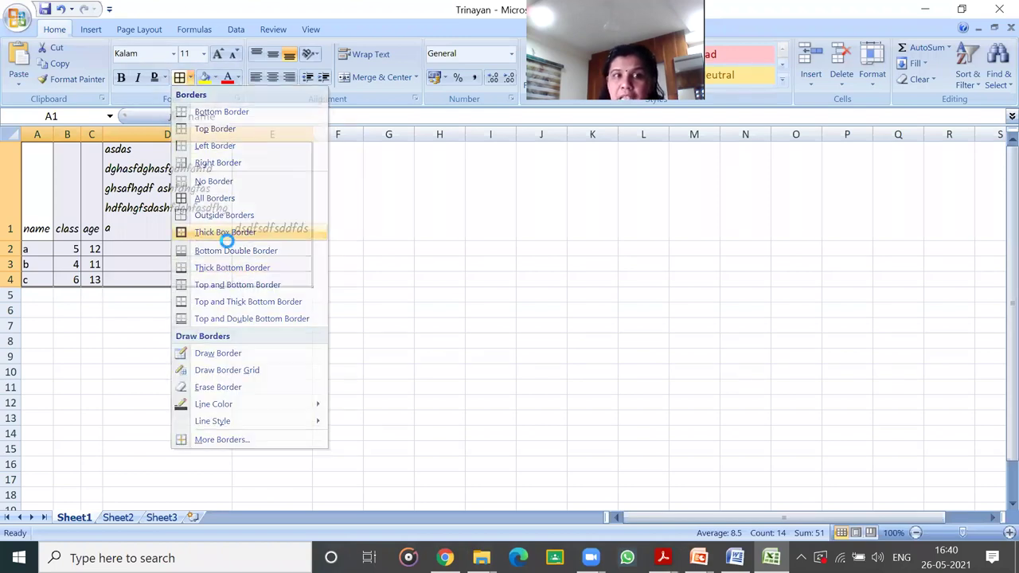
click(226, 233)
click(237, 339)
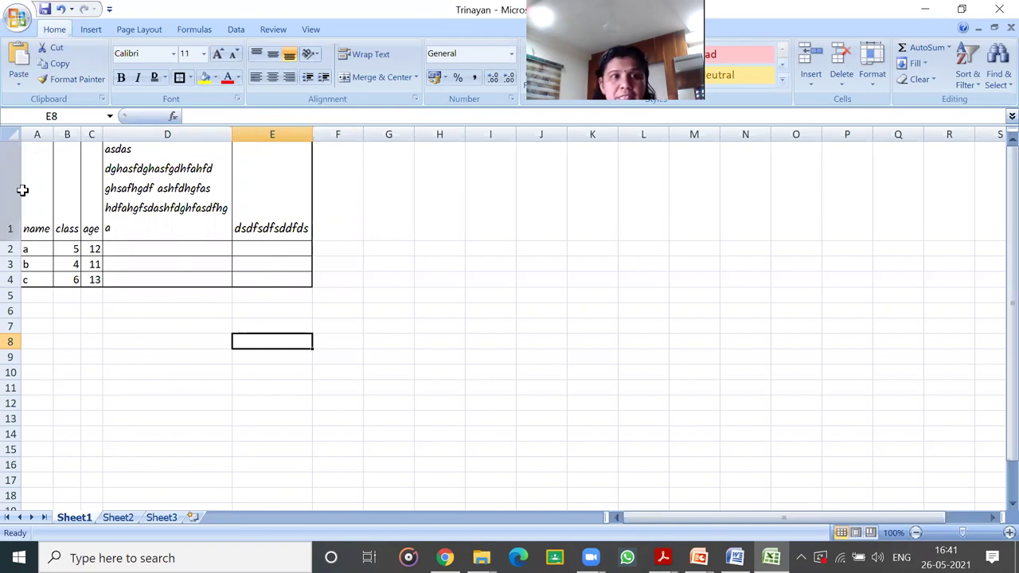
- Apply a Thick Box Border around header cells A1:E1 and deselect them
drag(27, 191, 237, 159)
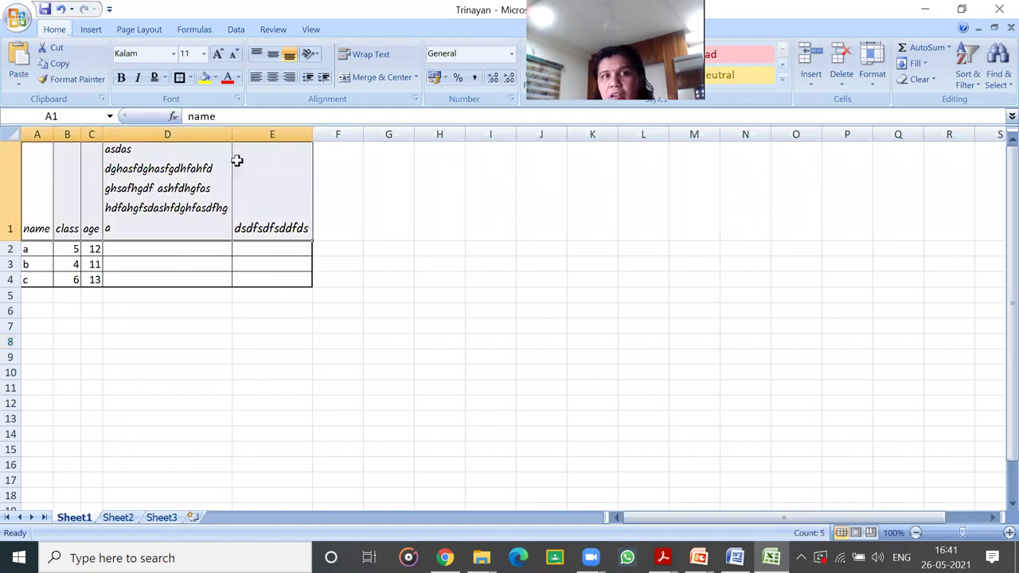
click(180, 80)
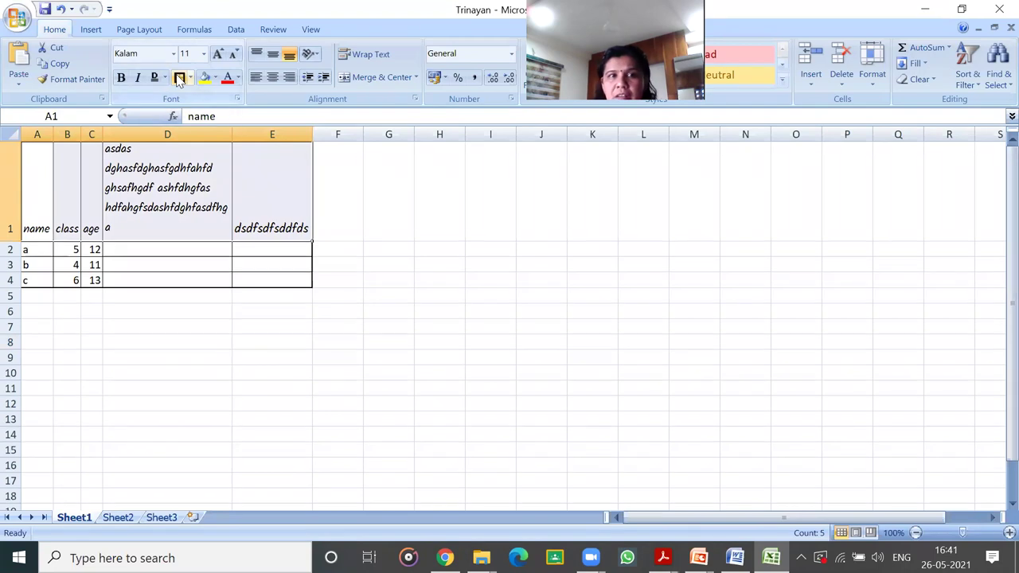
click(249, 376)
- Examine the border presets, line colors and line styles available for header cells A1:E1, leaving the borders as they are
drag(27, 191, 251, 183)
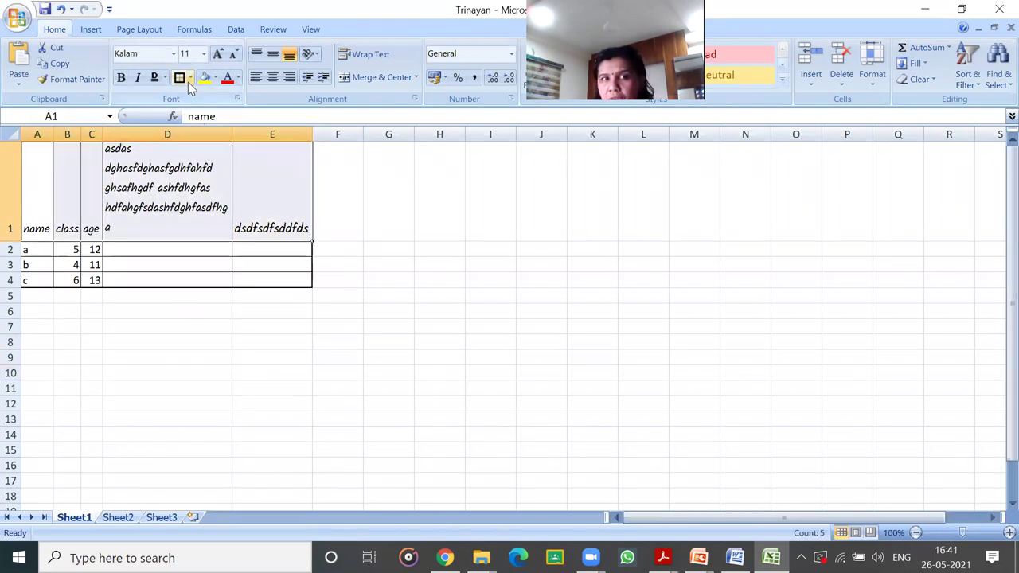
click(190, 77)
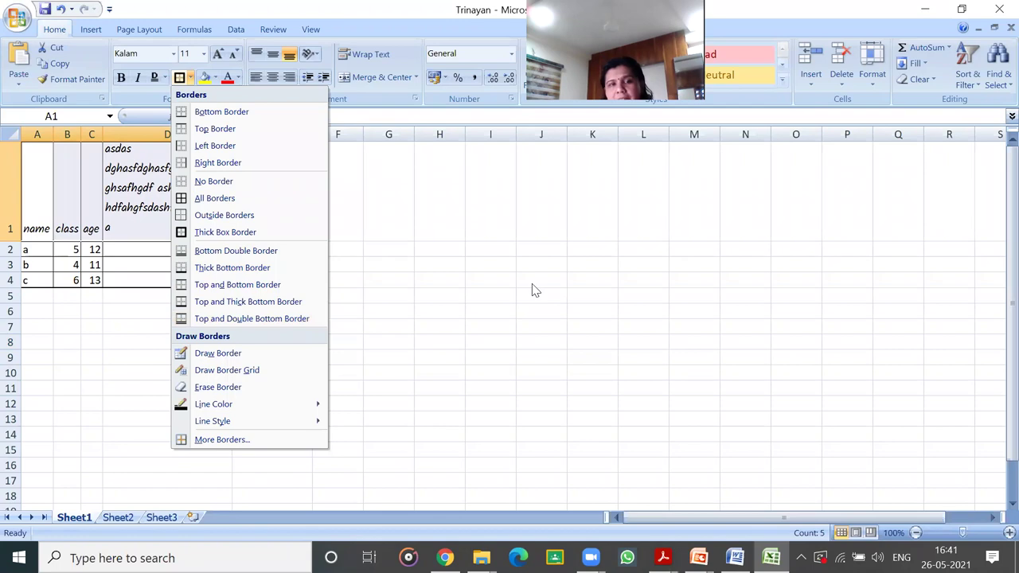
click(594, 338)
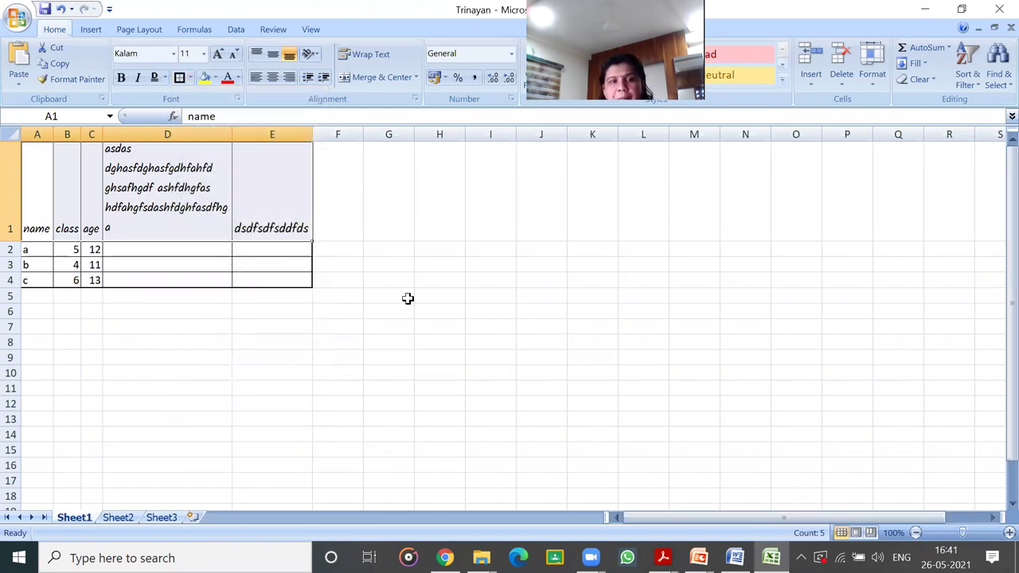
click(190, 77)
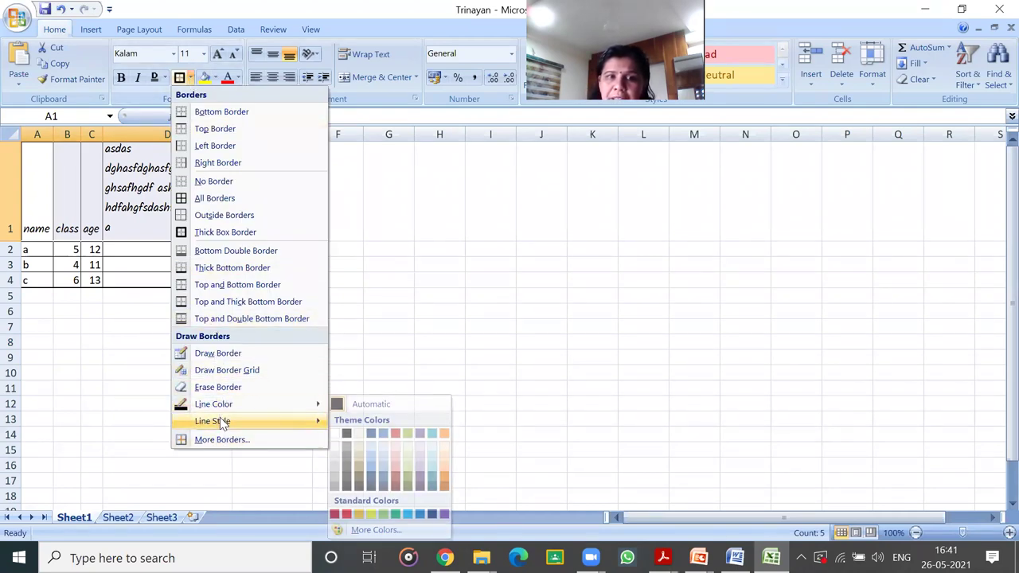
mouse_move(222, 425)
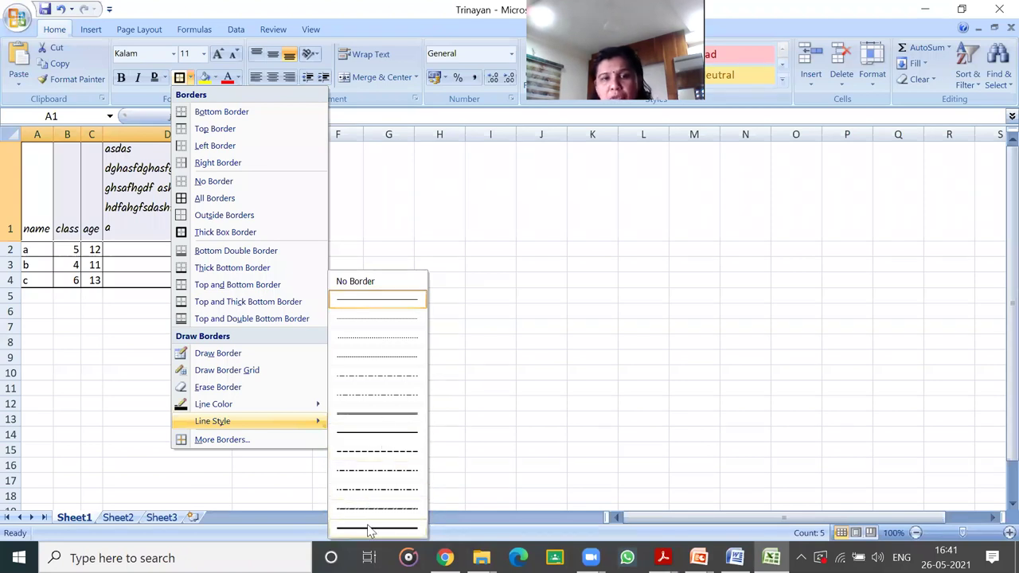
click(493, 276)
click(171, 323)
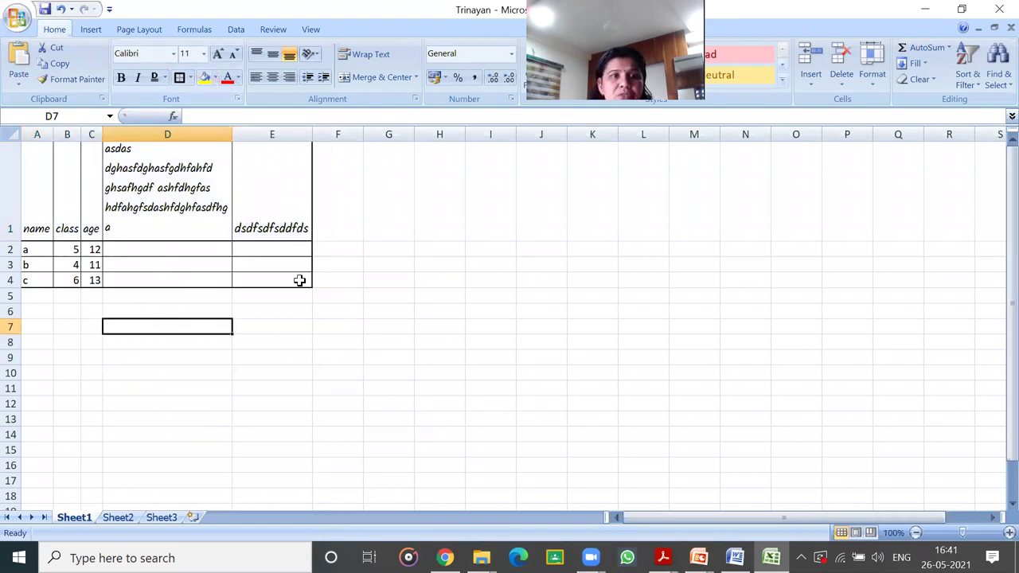
- Fill cell E1 with a custom purple of RGB 148, 121, 185 and deselect it
click(236, 145)
click(216, 78)
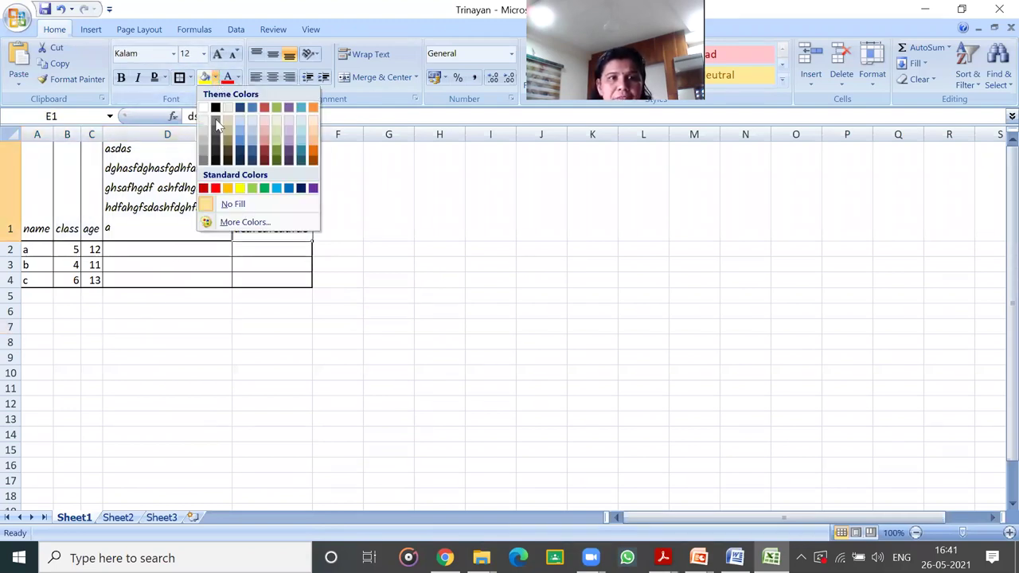
click(245, 222)
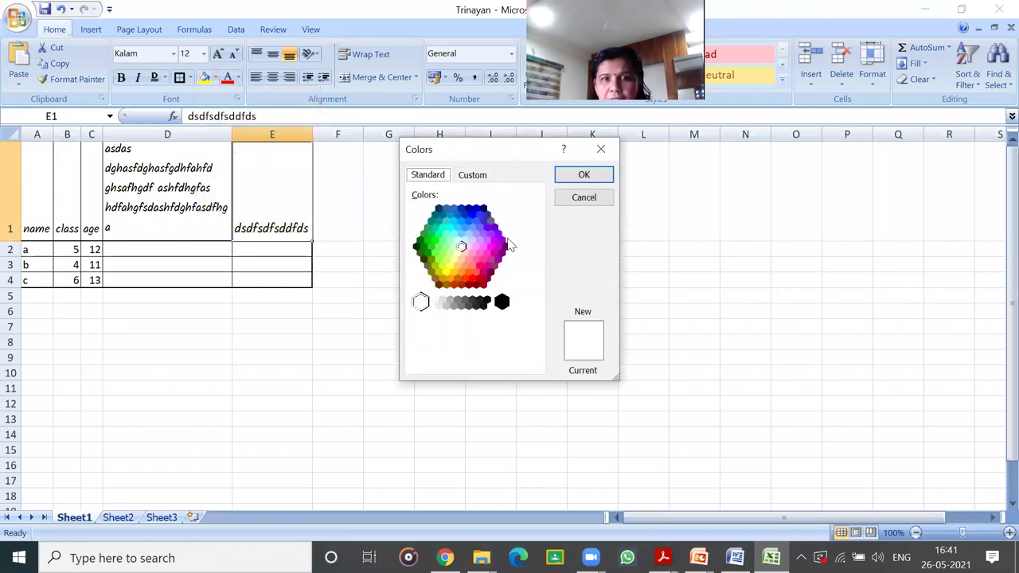
click(461, 220)
click(476, 230)
click(461, 177)
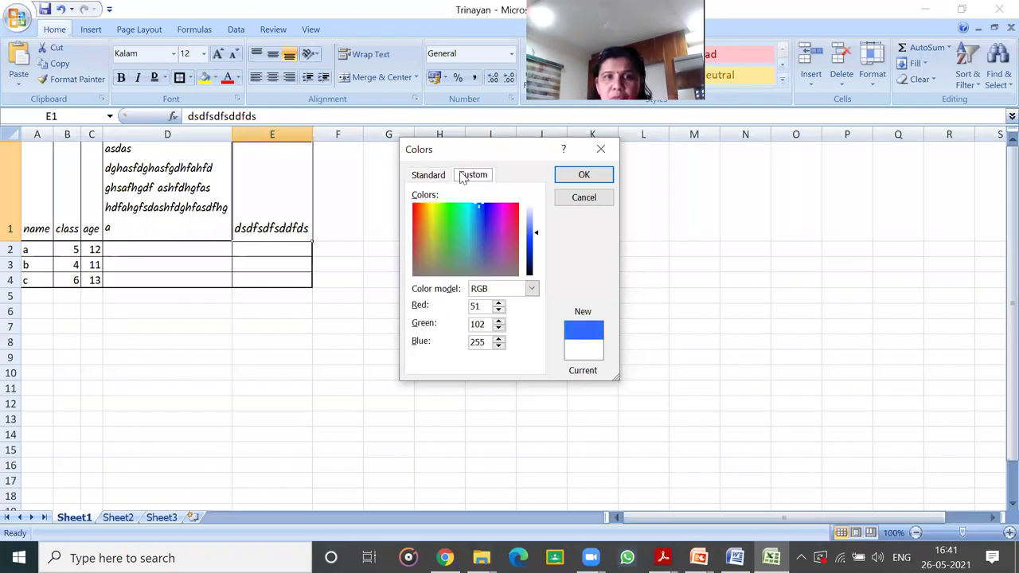
drag(486, 229, 491, 254)
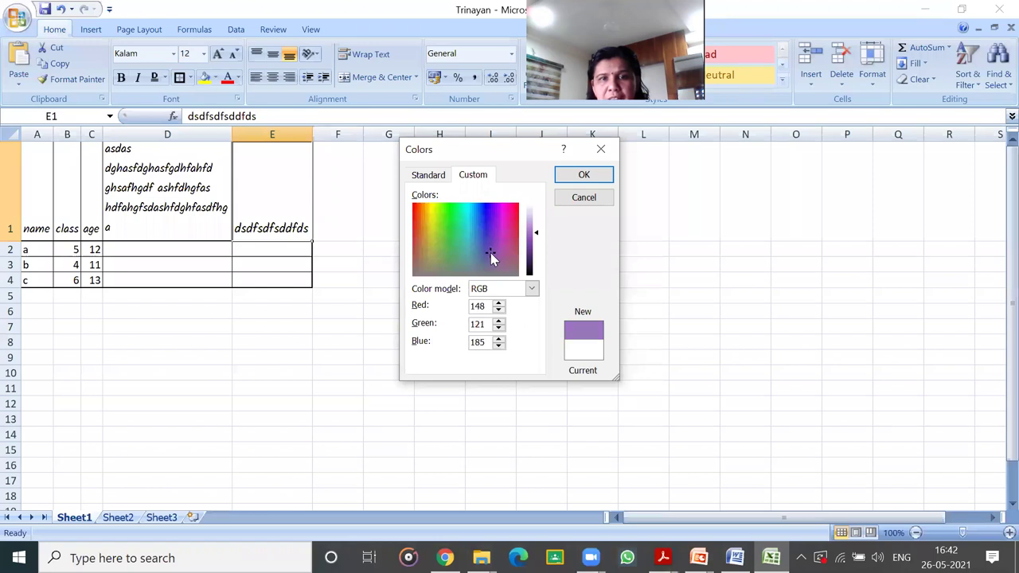
click(597, 175)
click(316, 295)
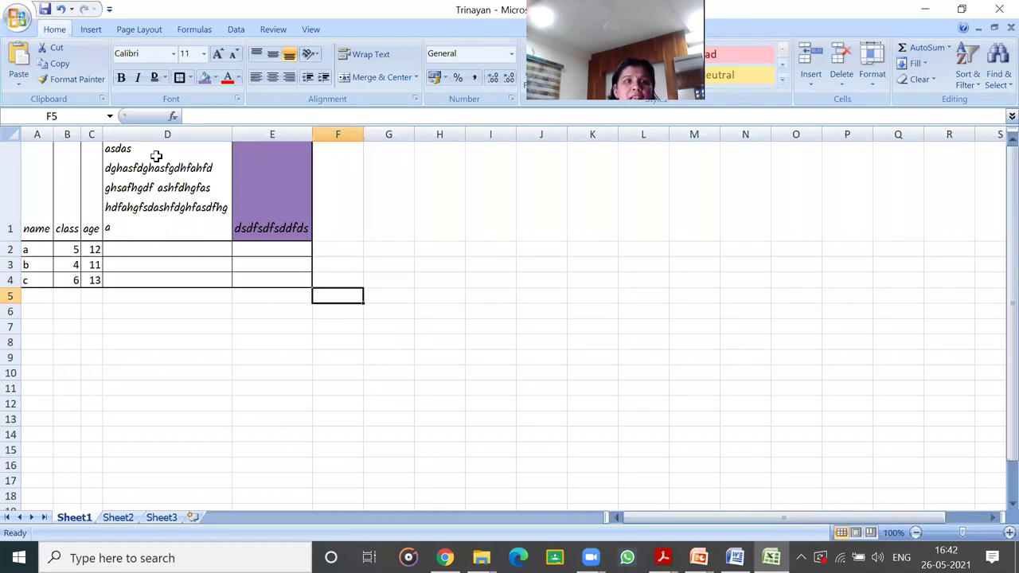
- Color the text of cell D1 red and change it to the standard light green
click(134, 224)
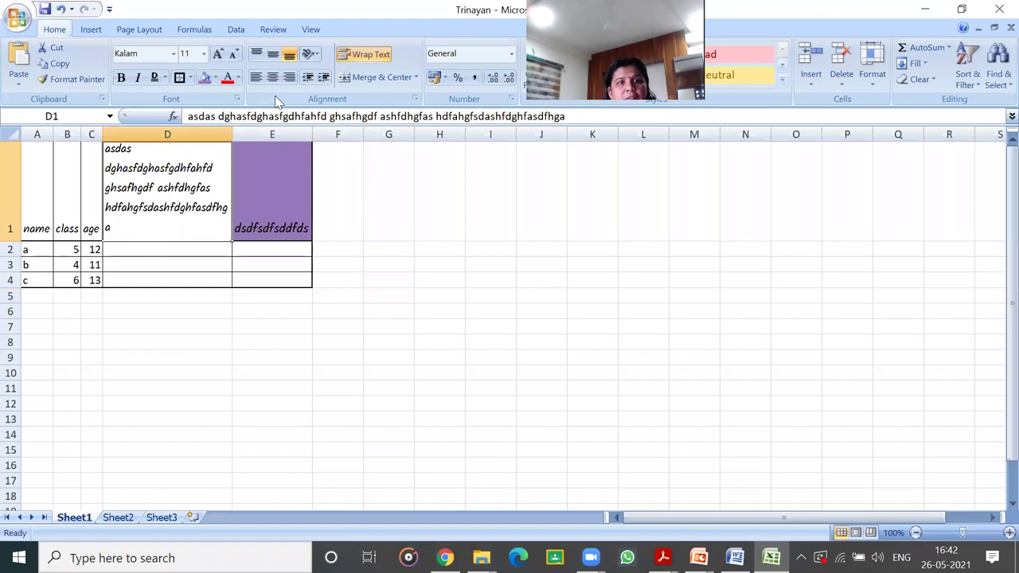
click(229, 83)
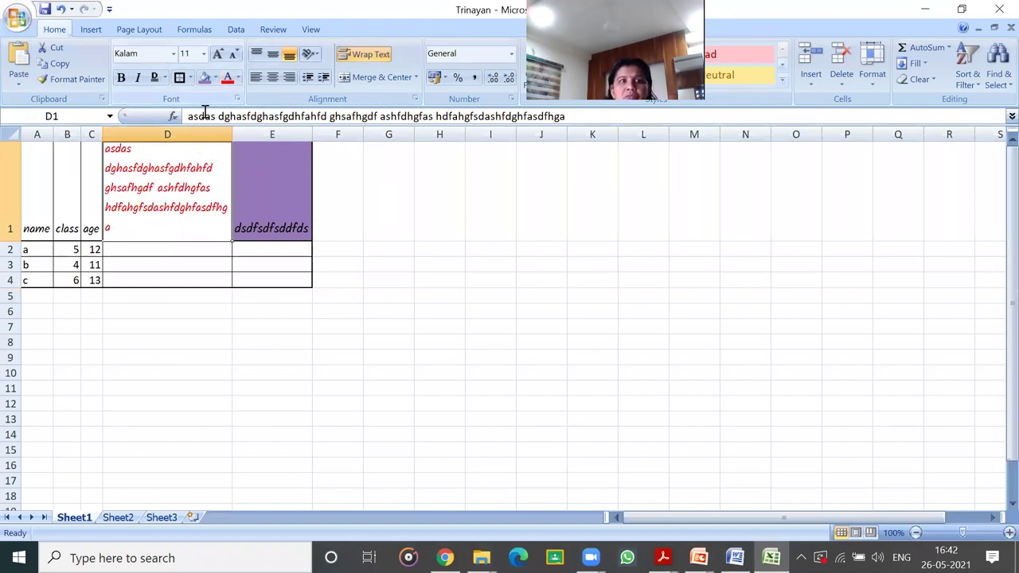
click(238, 78)
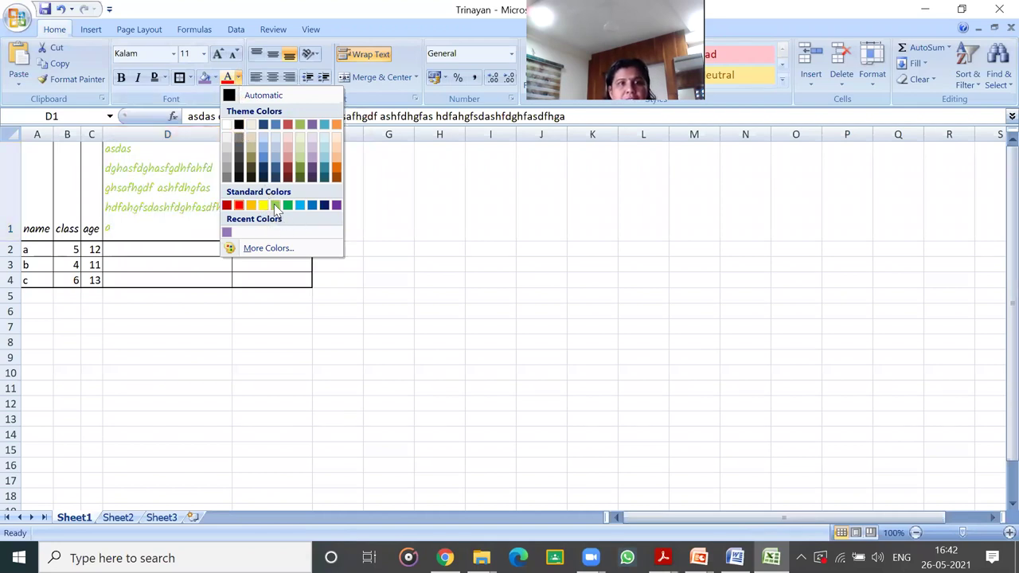
click(275, 206)
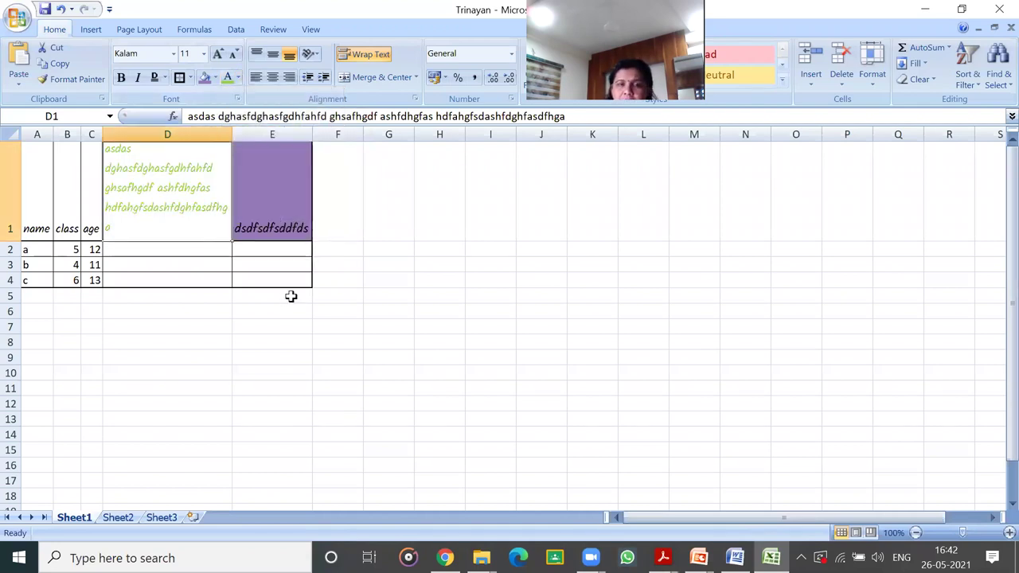
- Set the font color of cell D1 to a custom dark pink of RGB 174, 82, 115 and deselect the cell
click(238, 78)
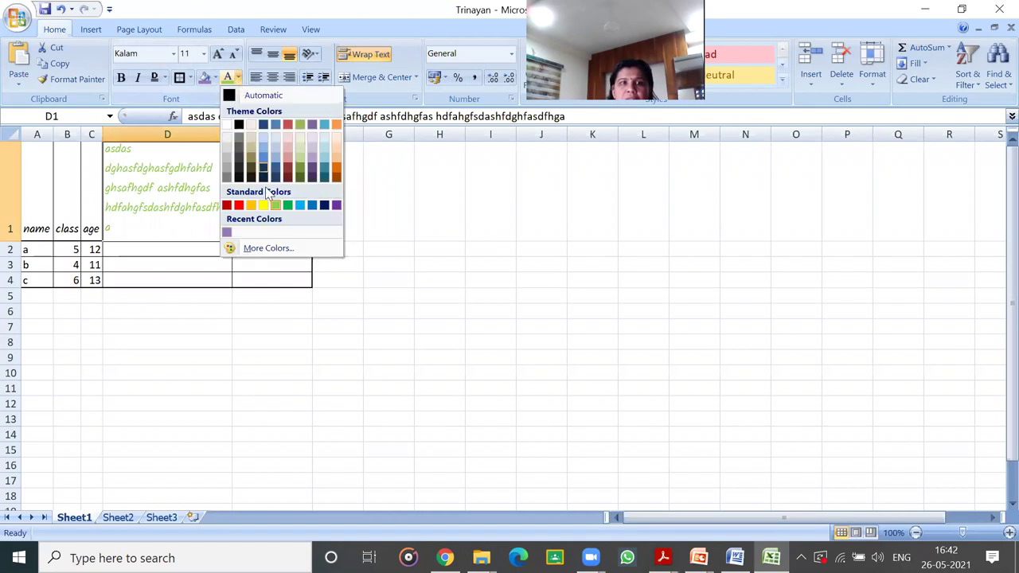
click(265, 250)
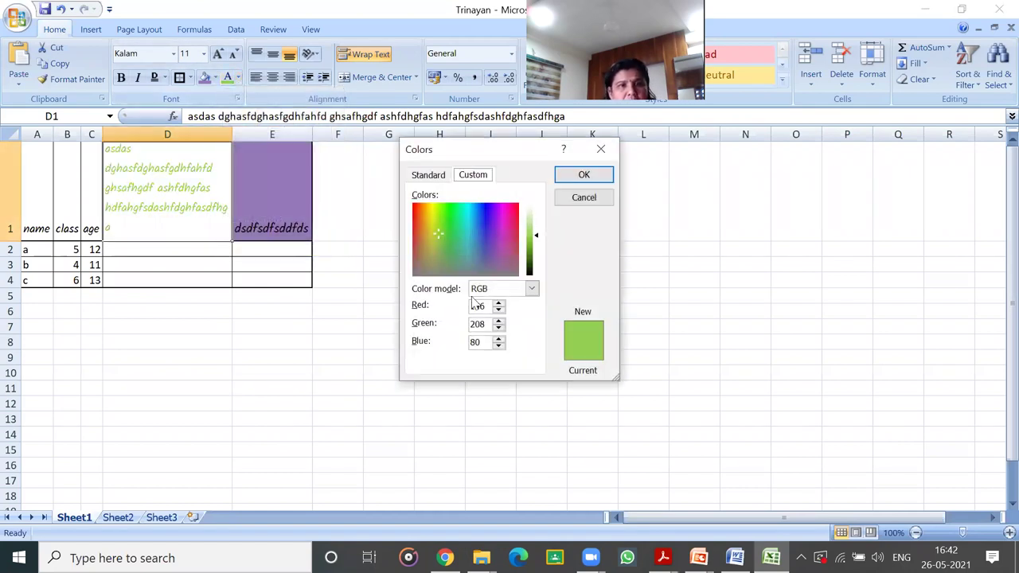
click(425, 174)
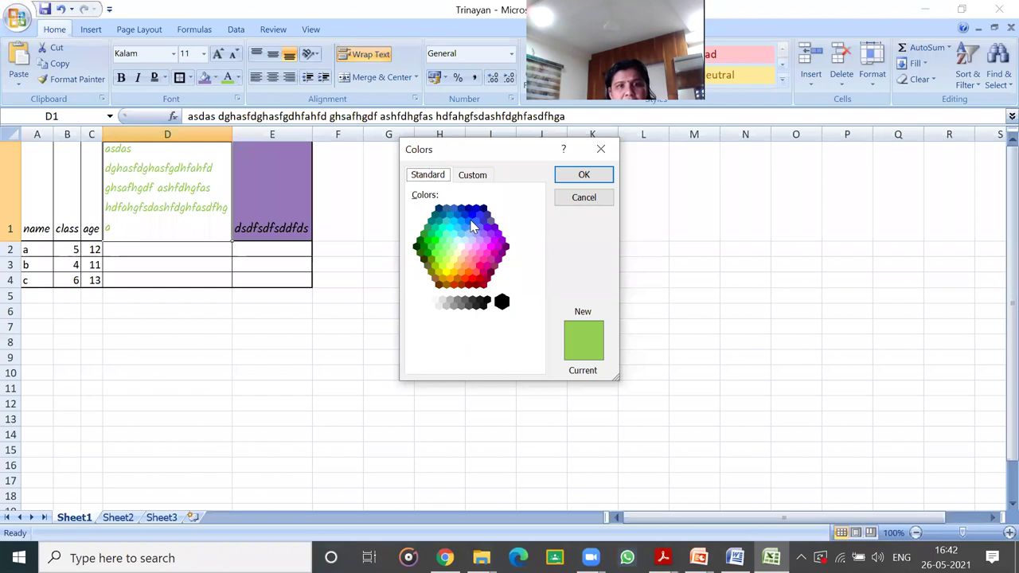
click(469, 222)
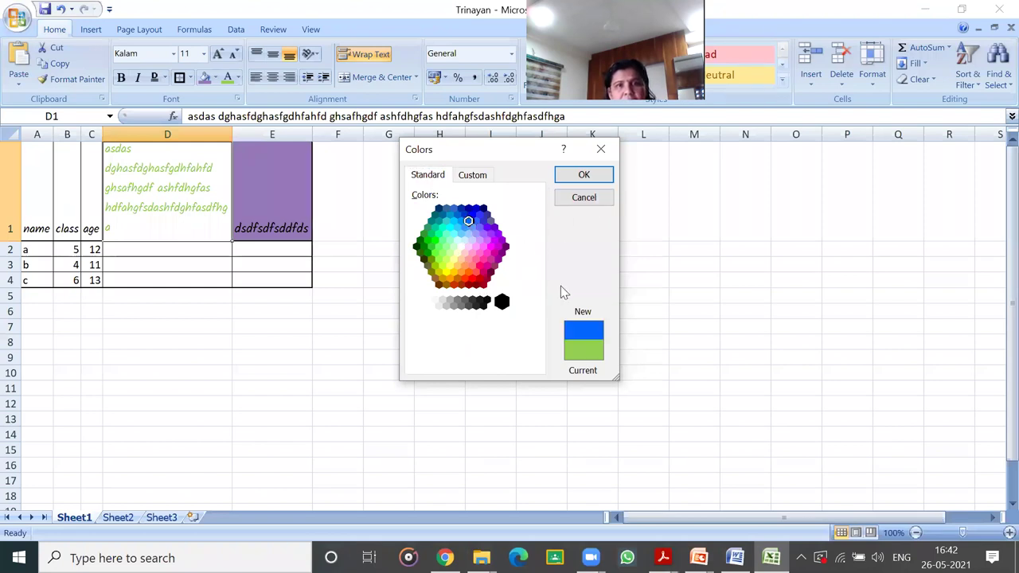
click(474, 177)
click(512, 241)
click(512, 249)
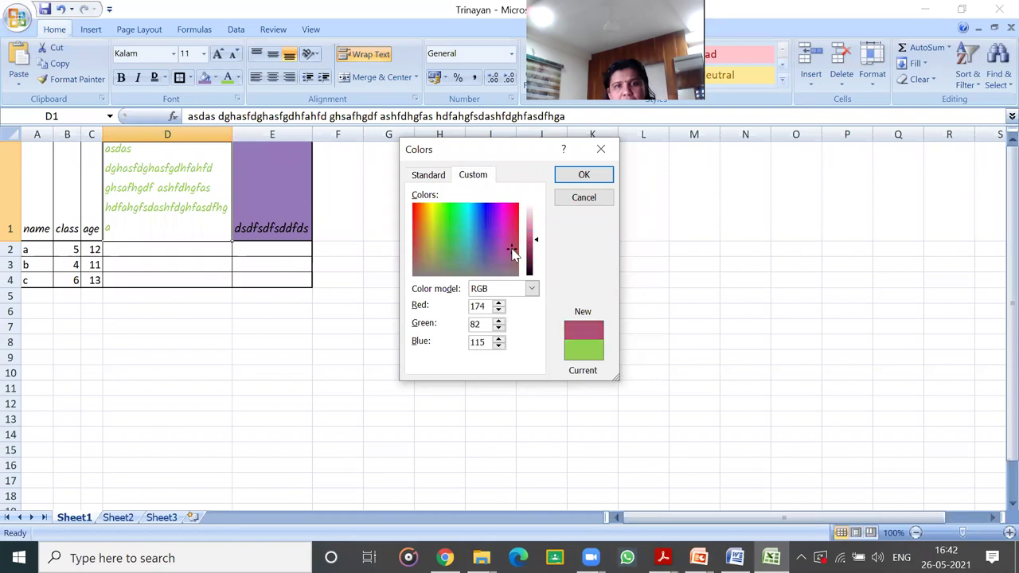
click(584, 175)
click(213, 229)
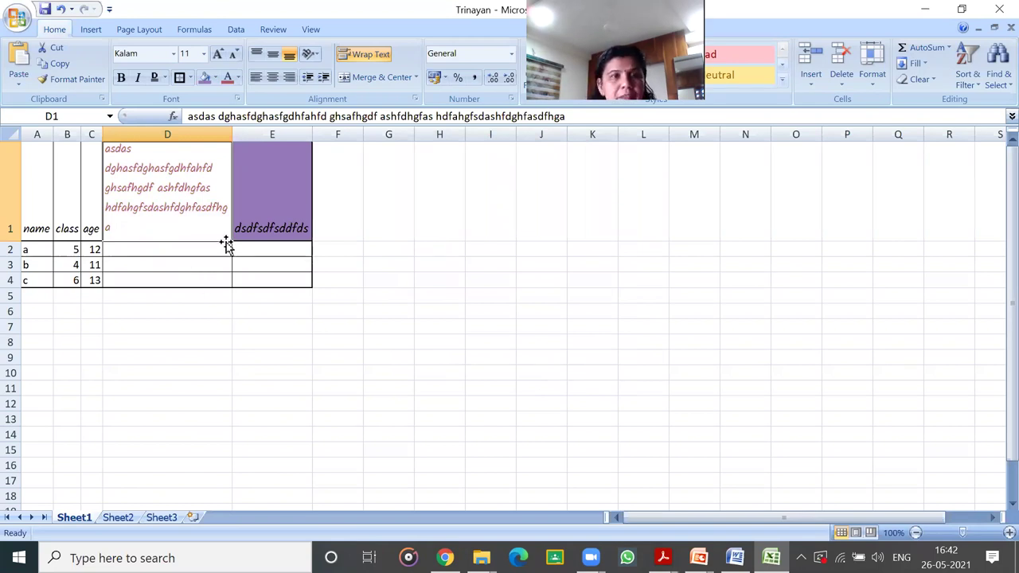
click(150, 271)
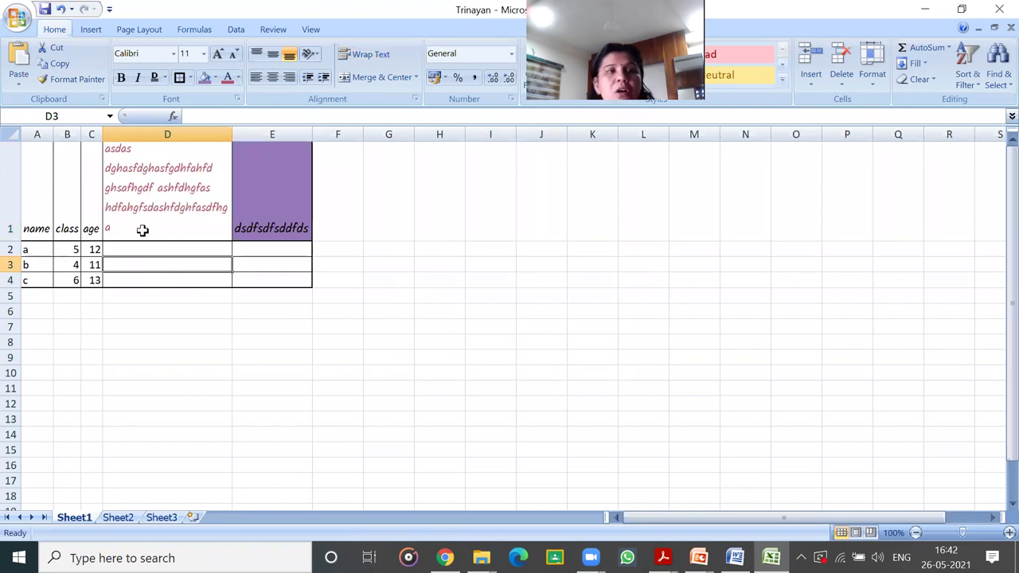
click(470, 372)
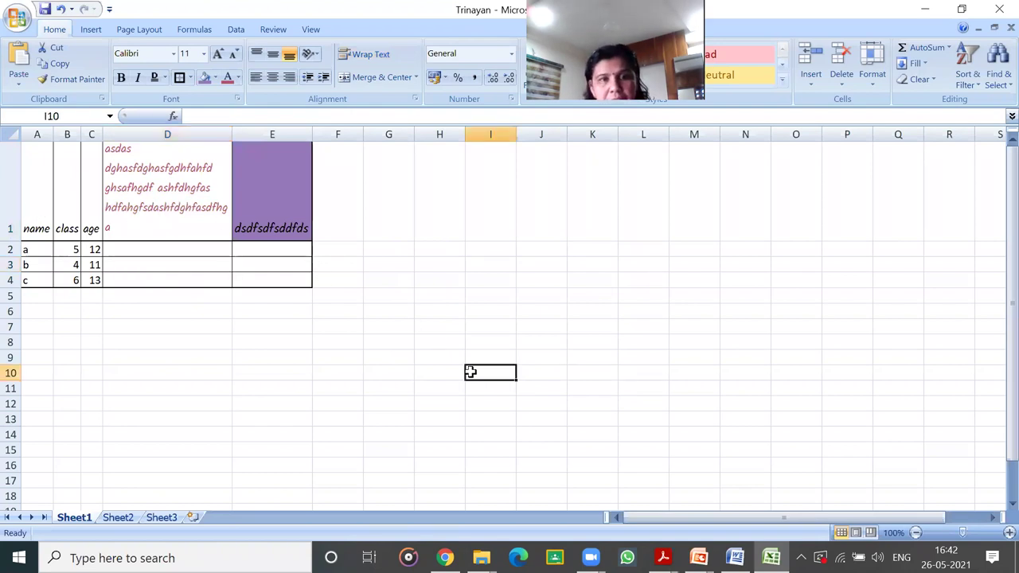
- Select the whole of column D, switch the selection to the whole of row 1, and deselect it
click(163, 132)
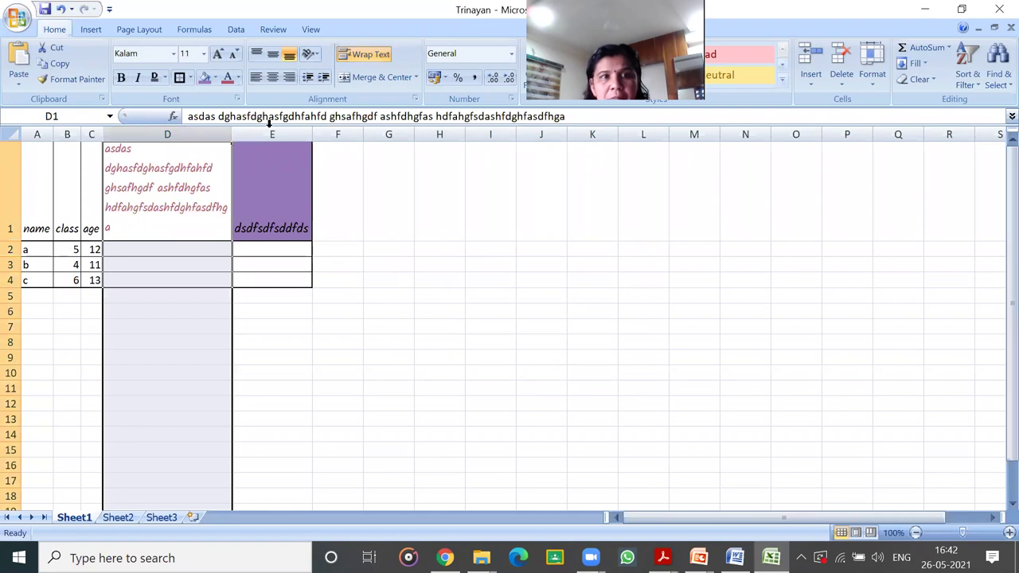
click(12, 173)
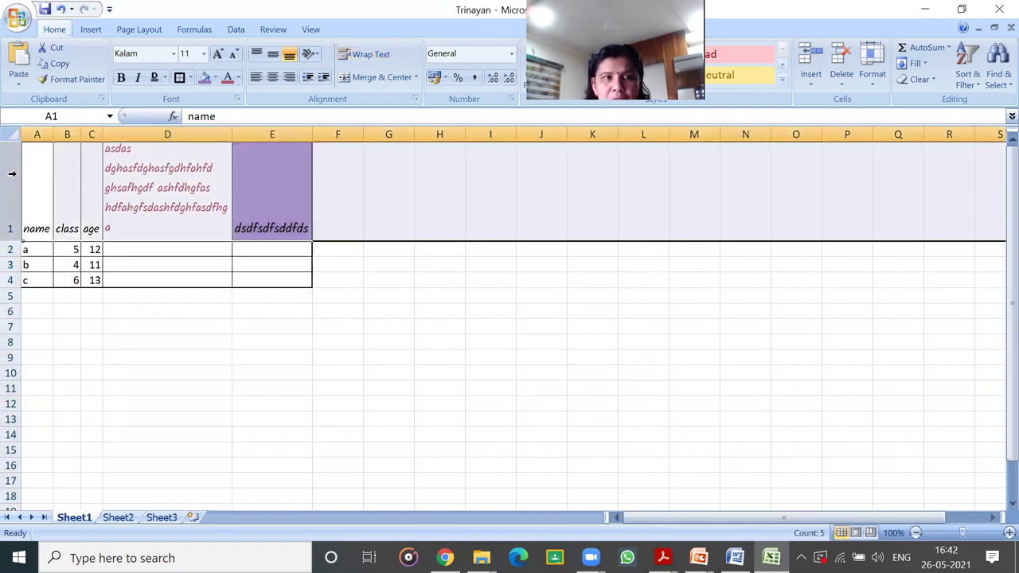
click(417, 337)
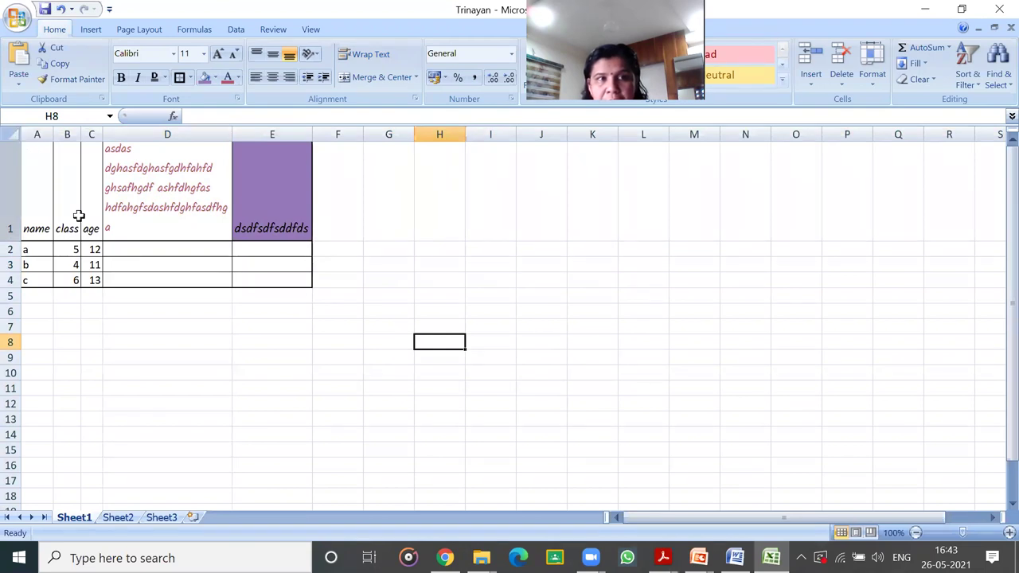
- Select the entire worksheet, clear all its cell contents and deselect it
click(12, 133)
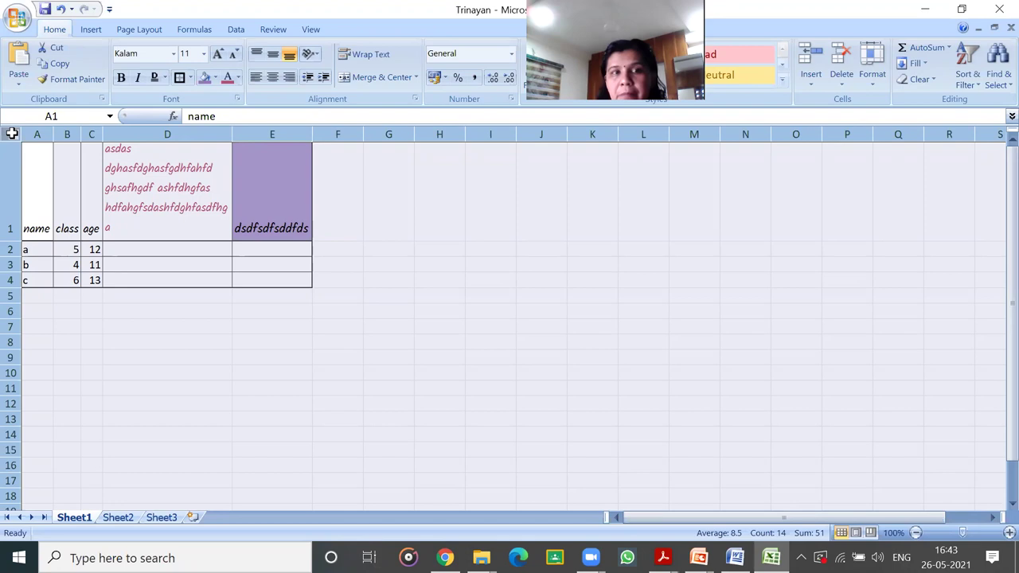
key(Delete)
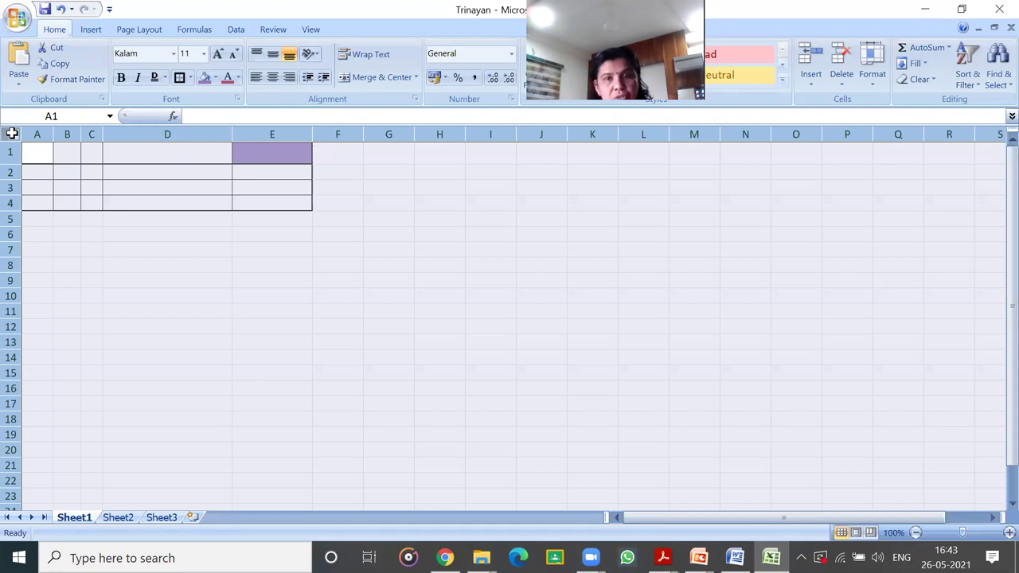
click(175, 324)
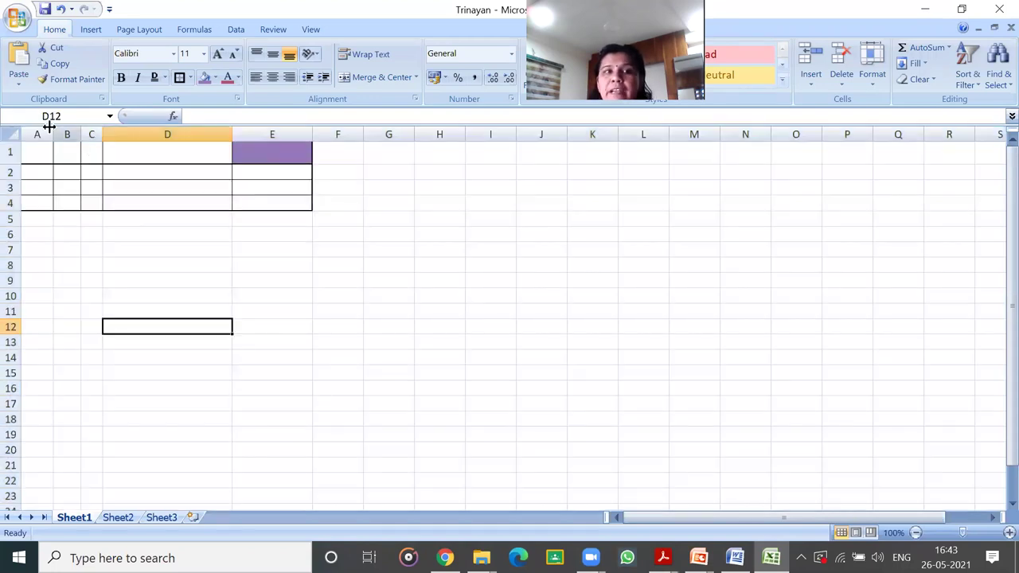
- Delete columns A through E to remove the leftover borders and fill from the sheet
drag(37, 132, 272, 132)
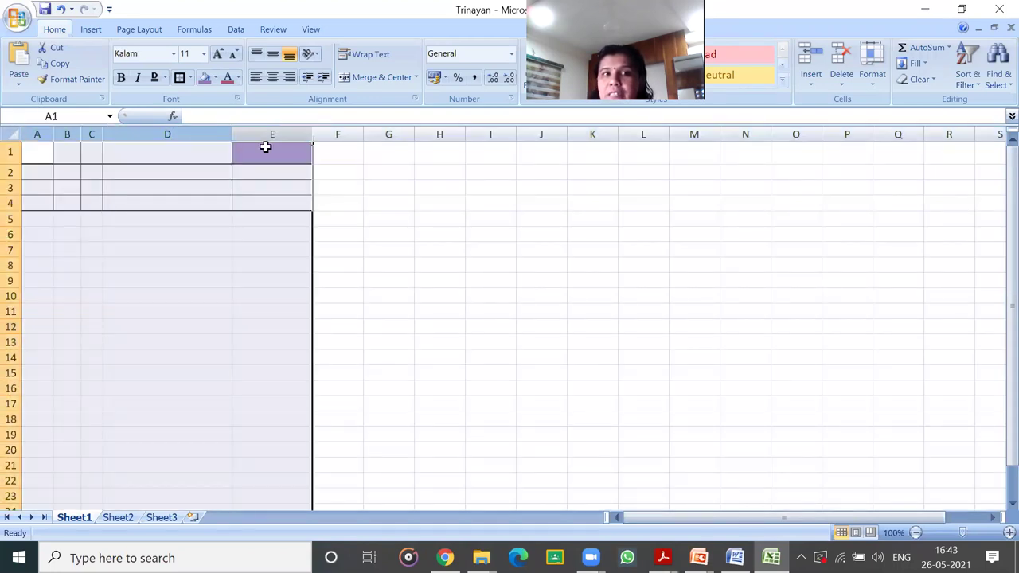
right_click(247, 170)
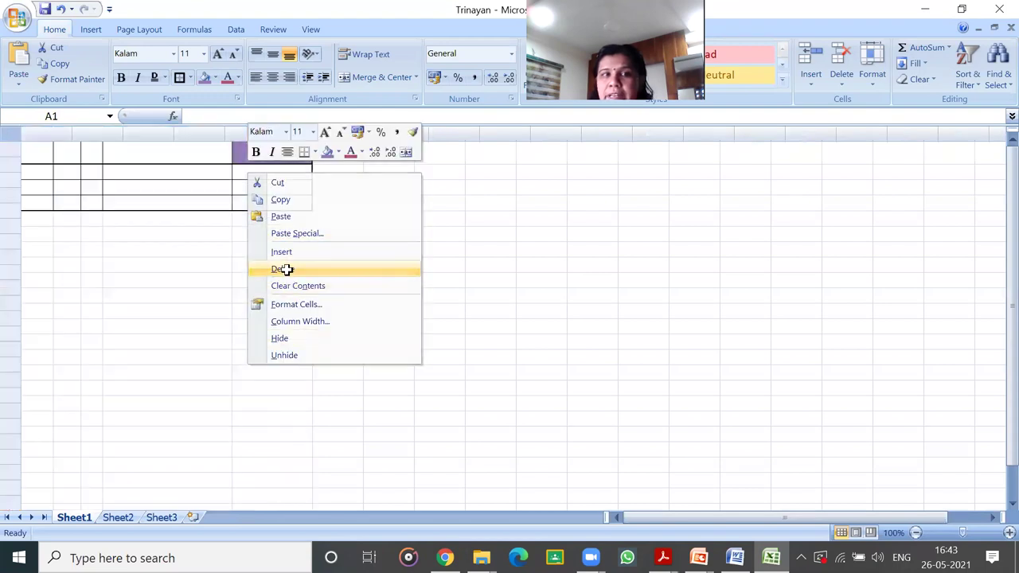
click(284, 268)
click(605, 324)
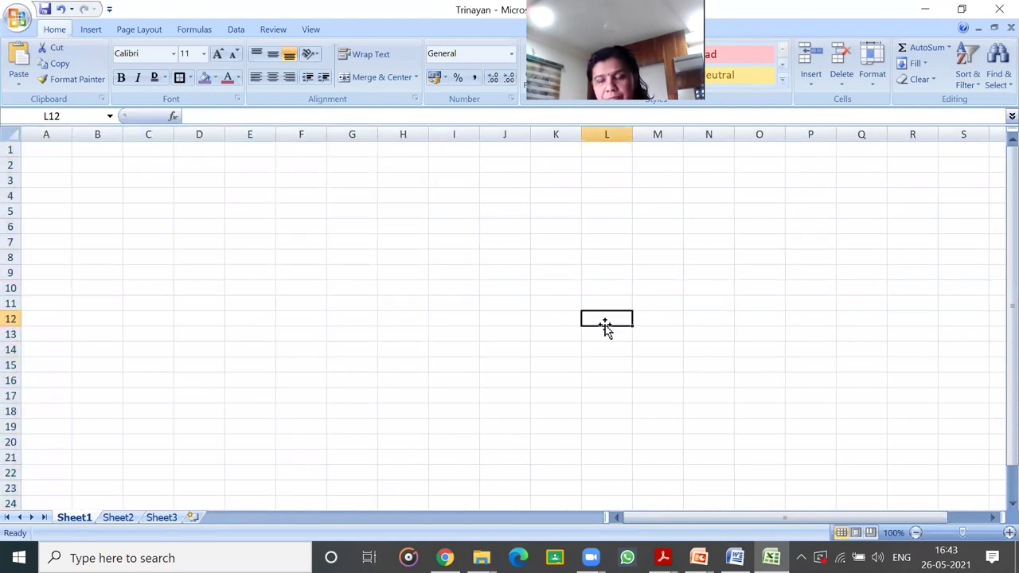